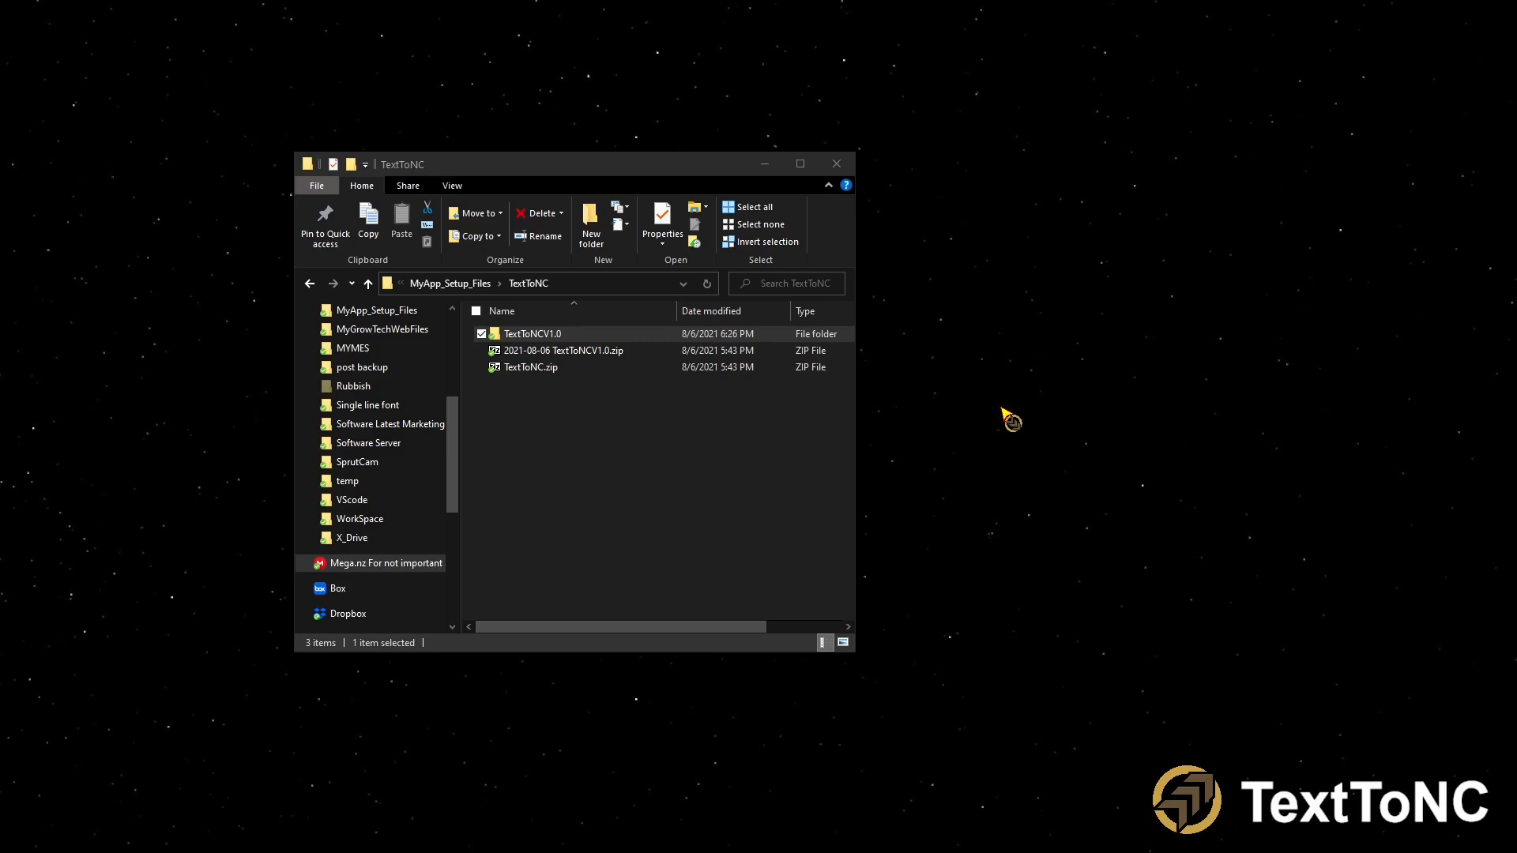
Open the TextToNC.zip archive in 7-Zip and extract its TextToNCV1.0 folder into the TextToNC folder.
{"action": "left_click", "coordinate": [558, 436]}
{"action": "left_click", "coordinate": [536, 369]}
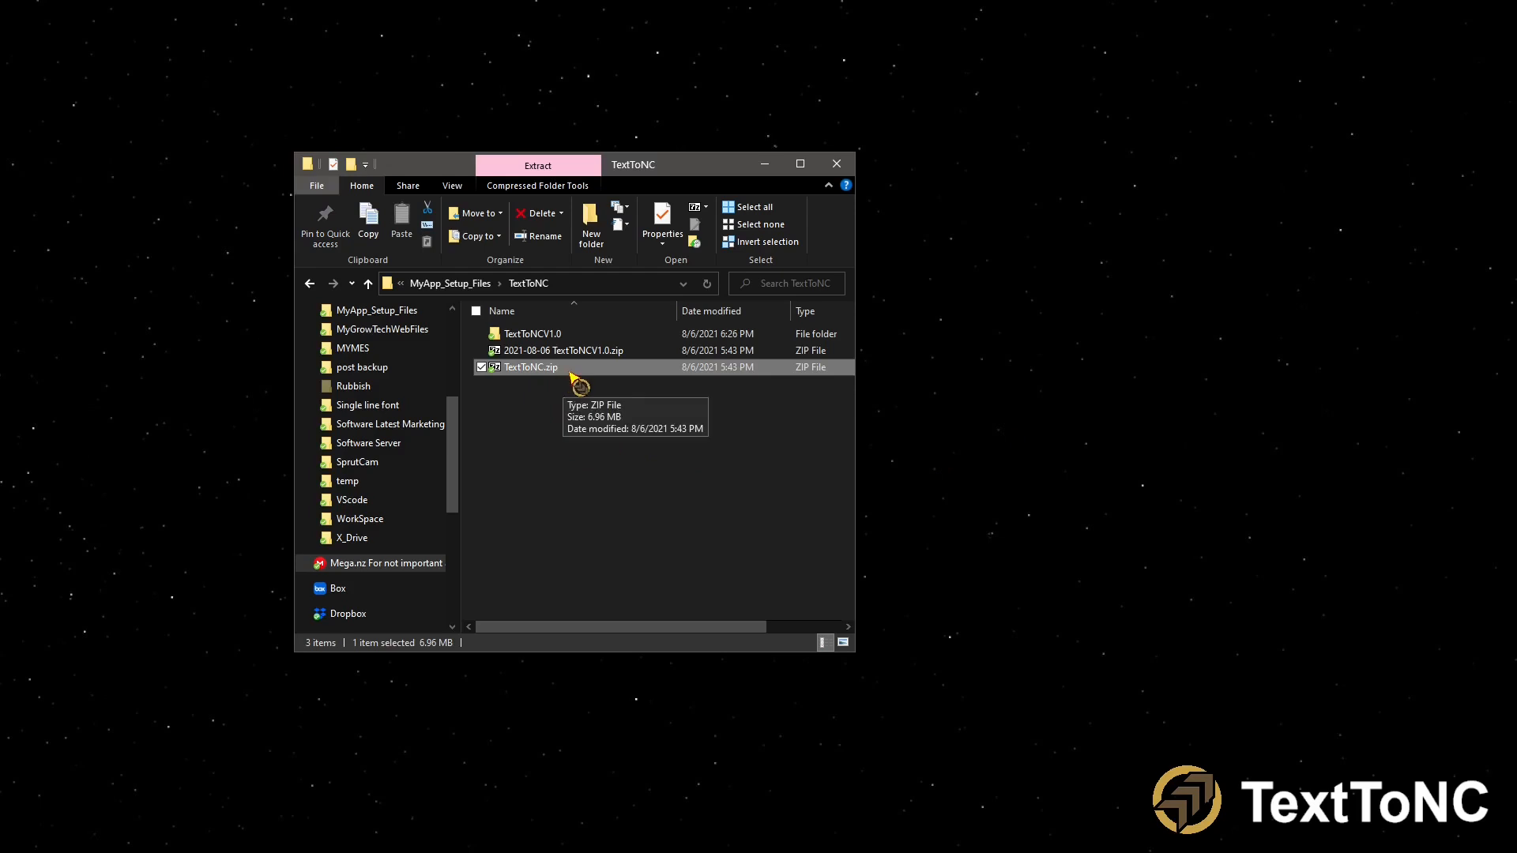
{"action": "right_click", "coordinate": [564, 376]}
{"action": "mouse_move", "coordinate": [460, 474]}
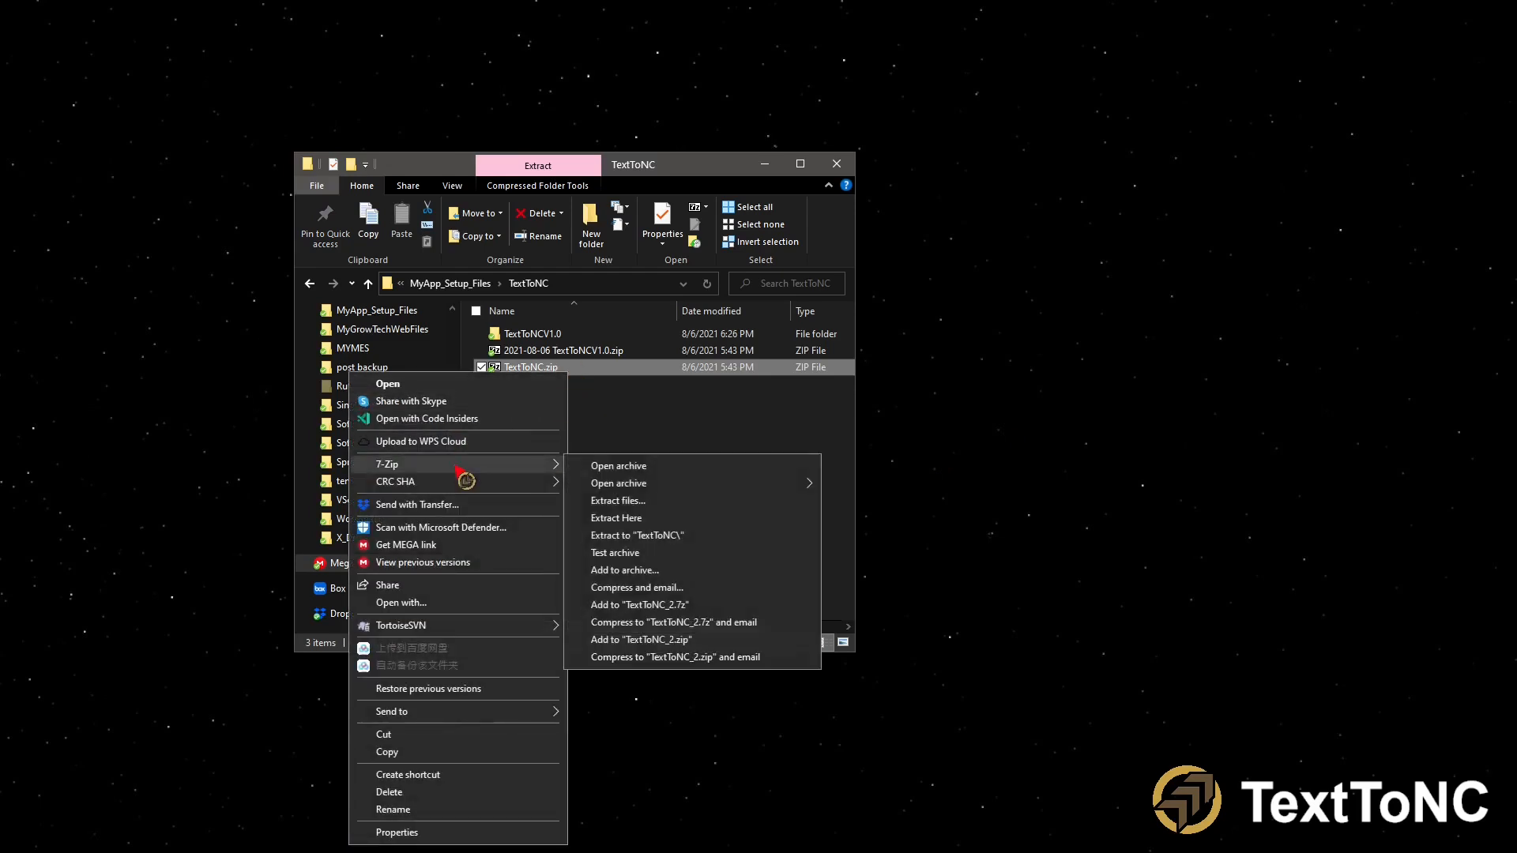
{"action": "left_click", "coordinate": [626, 469]}
{"action": "left_click", "coordinate": [901, 439]}
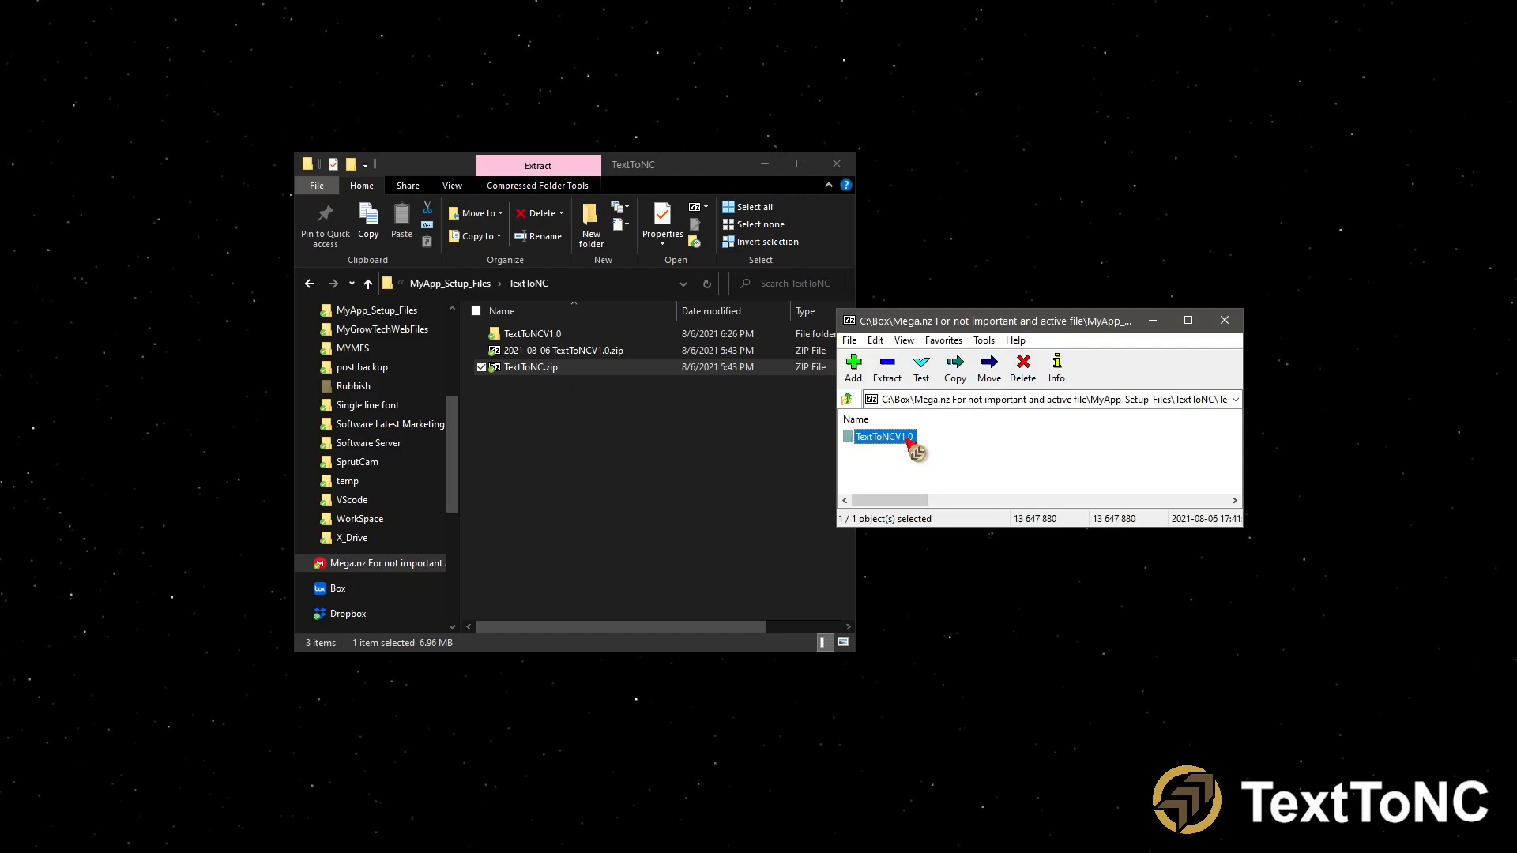
{"action": "left_click_drag", "start_coordinate": [898, 452], "coordinate": [555, 353]}
{"action": "left_click", "coordinate": [1223, 321]}
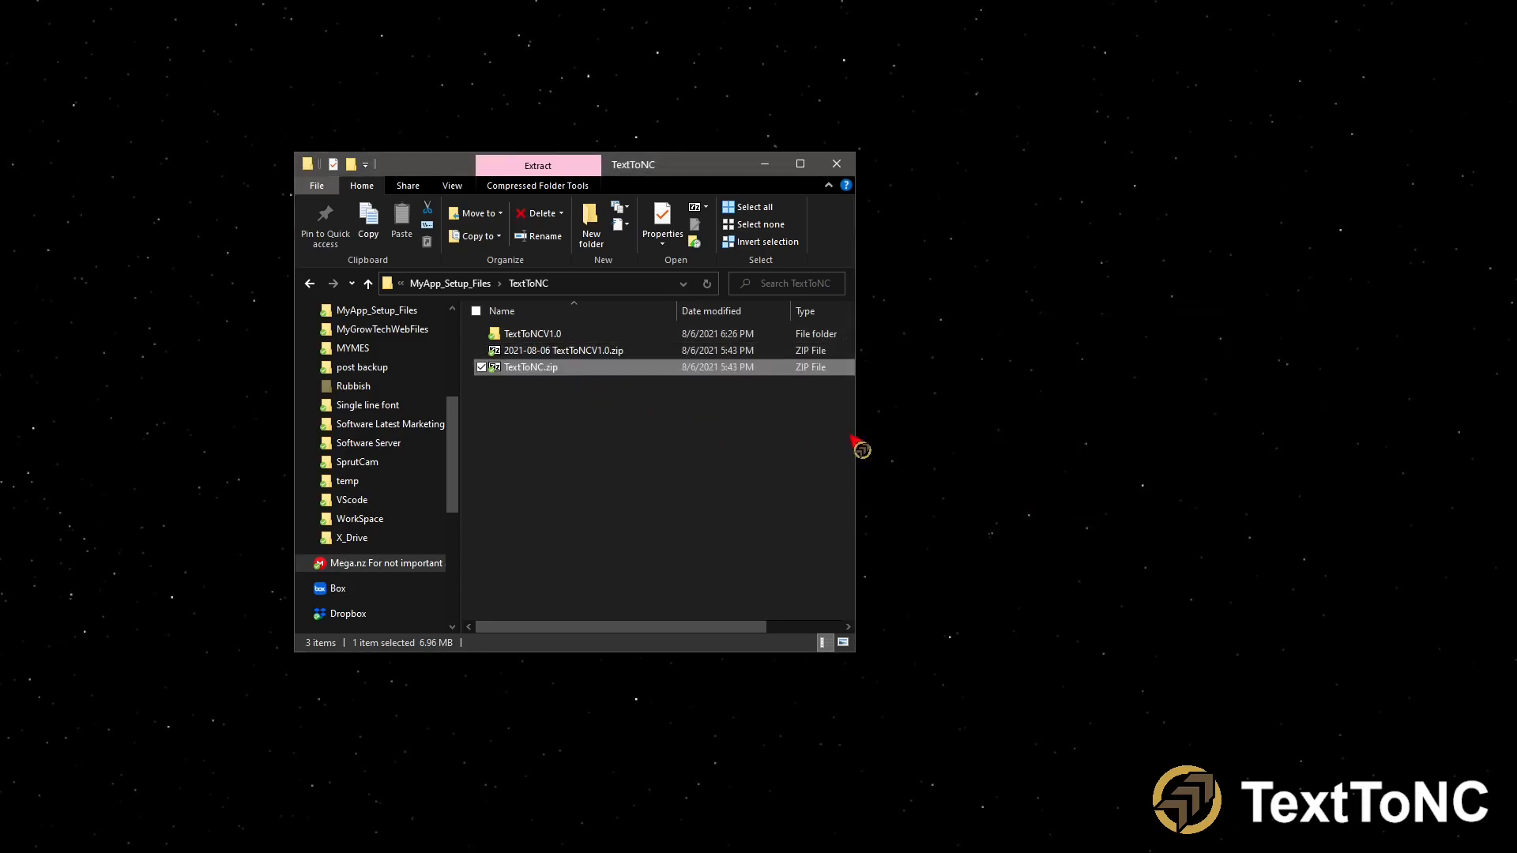
Create a shortcut to TextToNC.exe from the TextToNCV1.0 folder and move it to the desktop.
{"action": "left_click", "coordinate": [525, 455]}
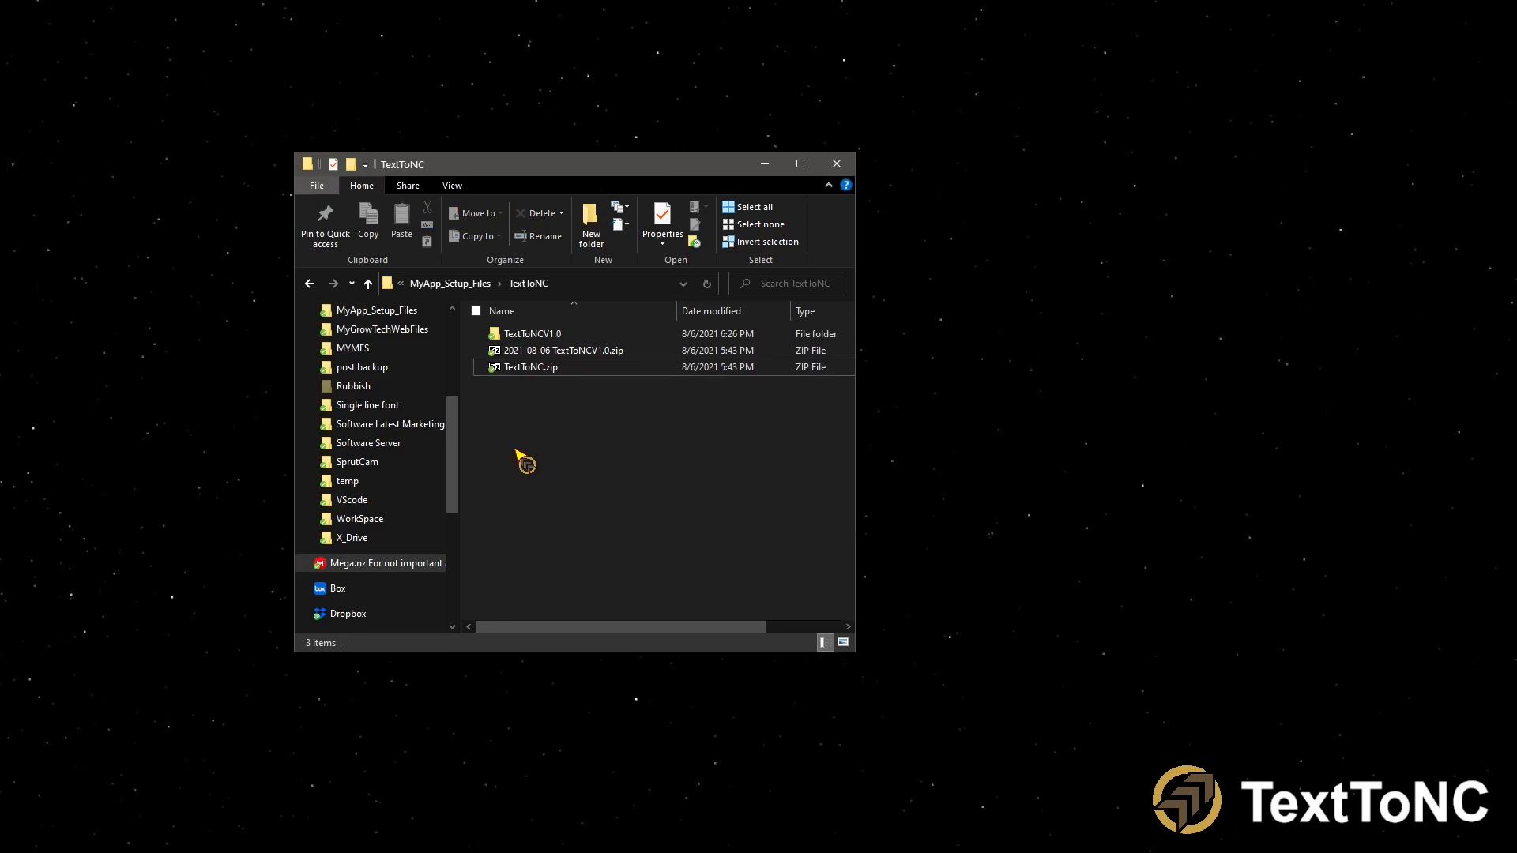
{"action": "double_click", "coordinate": [532, 337]}
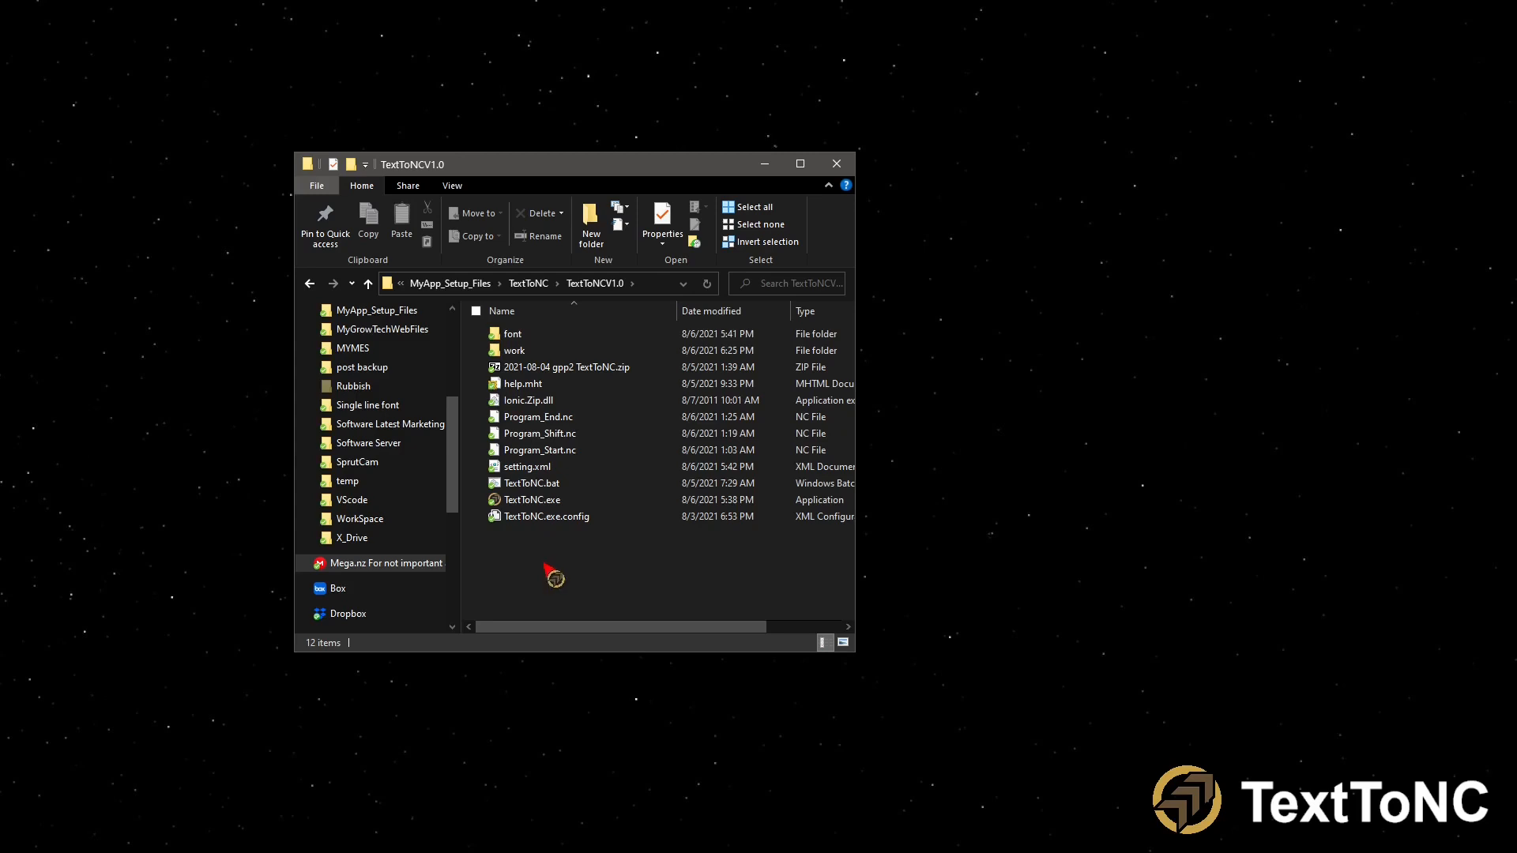
{"action": "left_click", "coordinate": [542, 501]}
{"action": "right_click", "coordinate": [542, 502]}
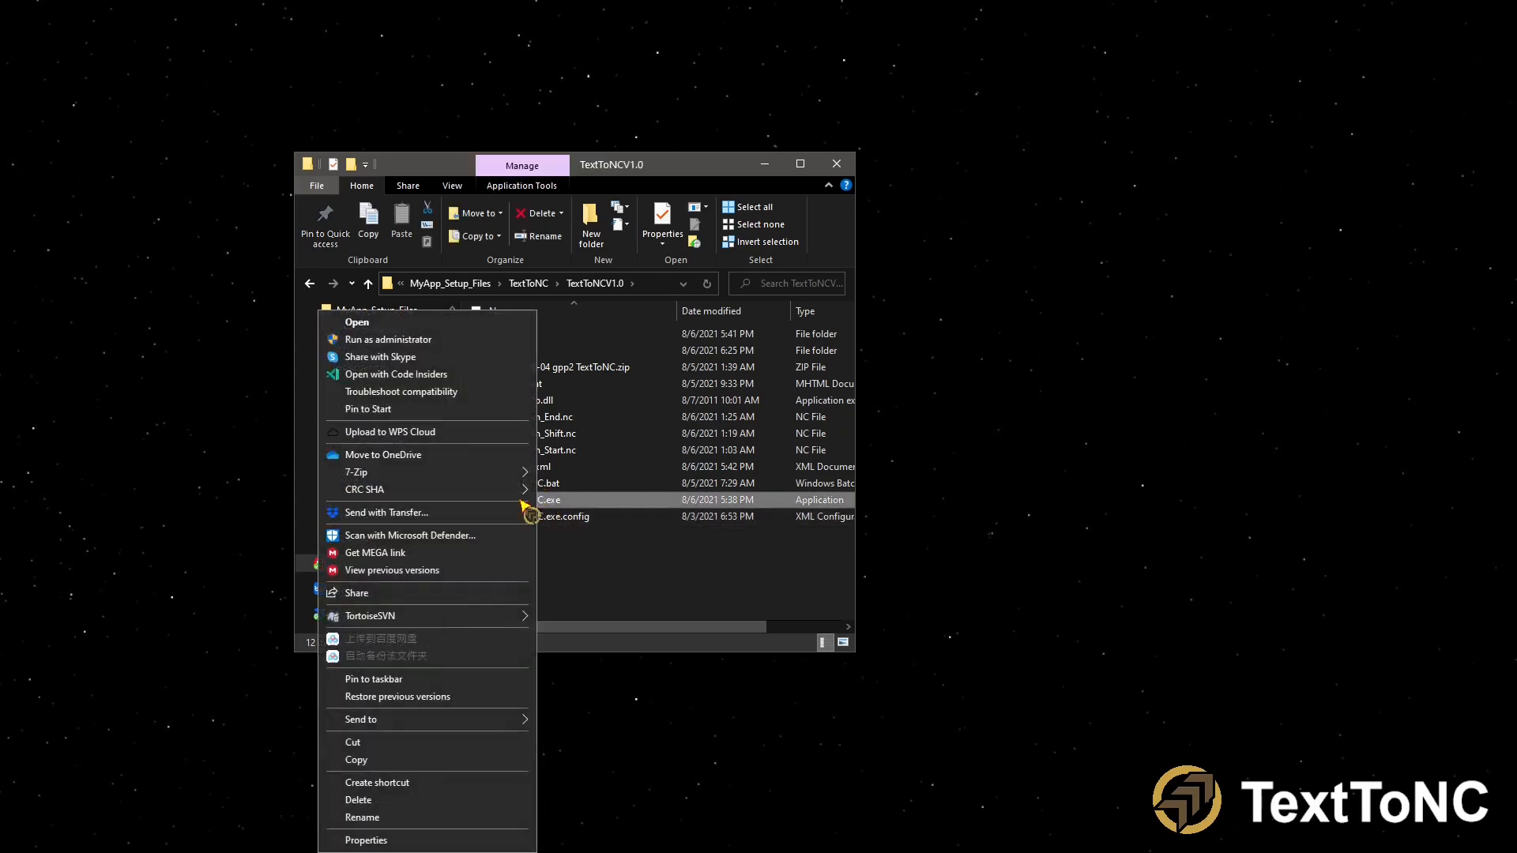
{"action": "left_click", "coordinate": [402, 784]}
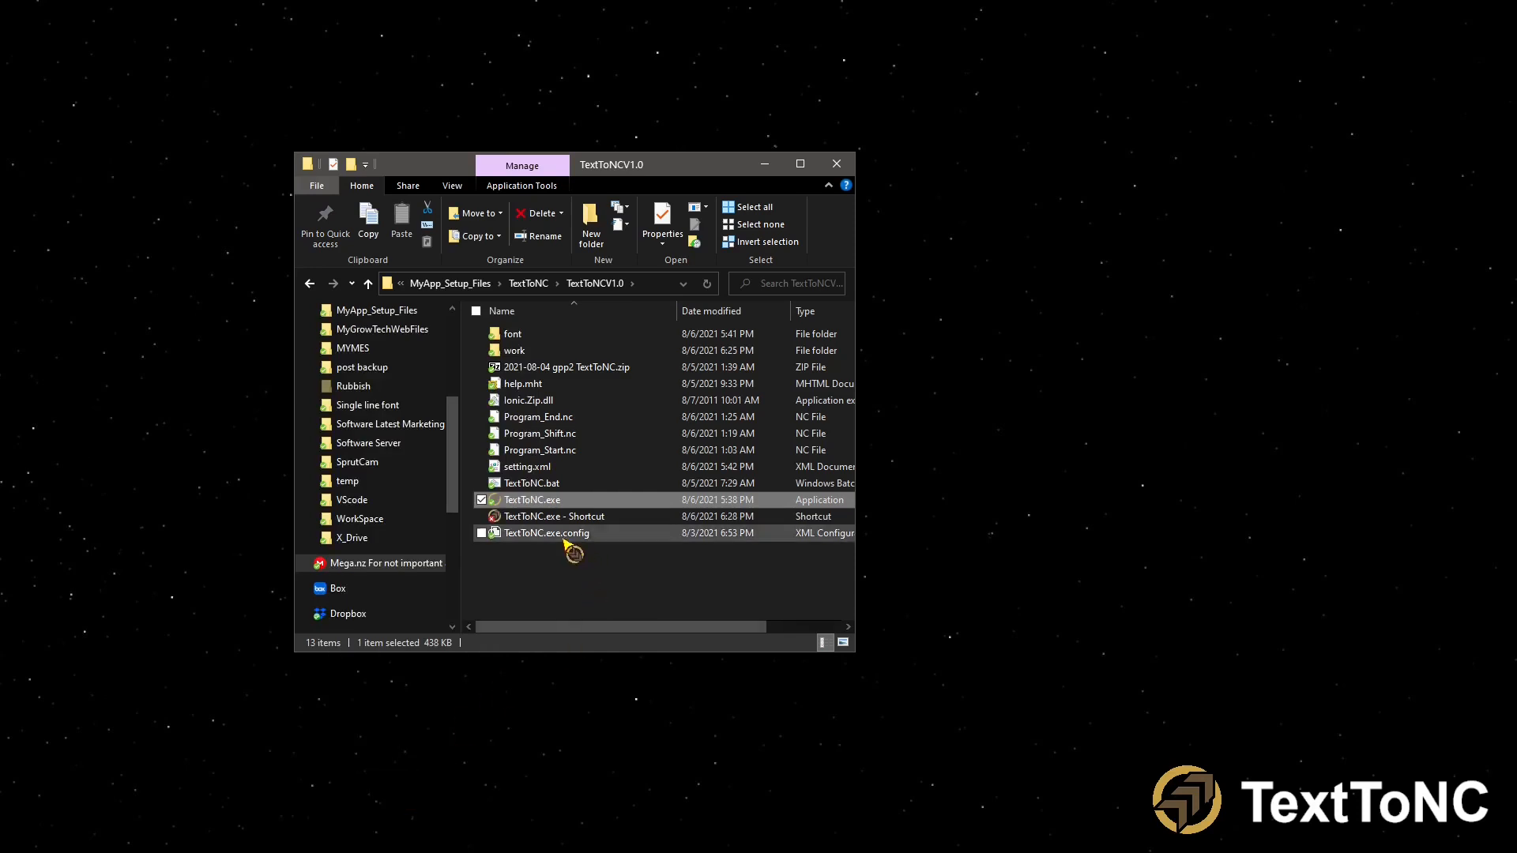
{"action": "left_click", "coordinate": [612, 518]}
{"action": "left_click_drag", "start_coordinate": [609, 522], "coordinate": [211, 294]}
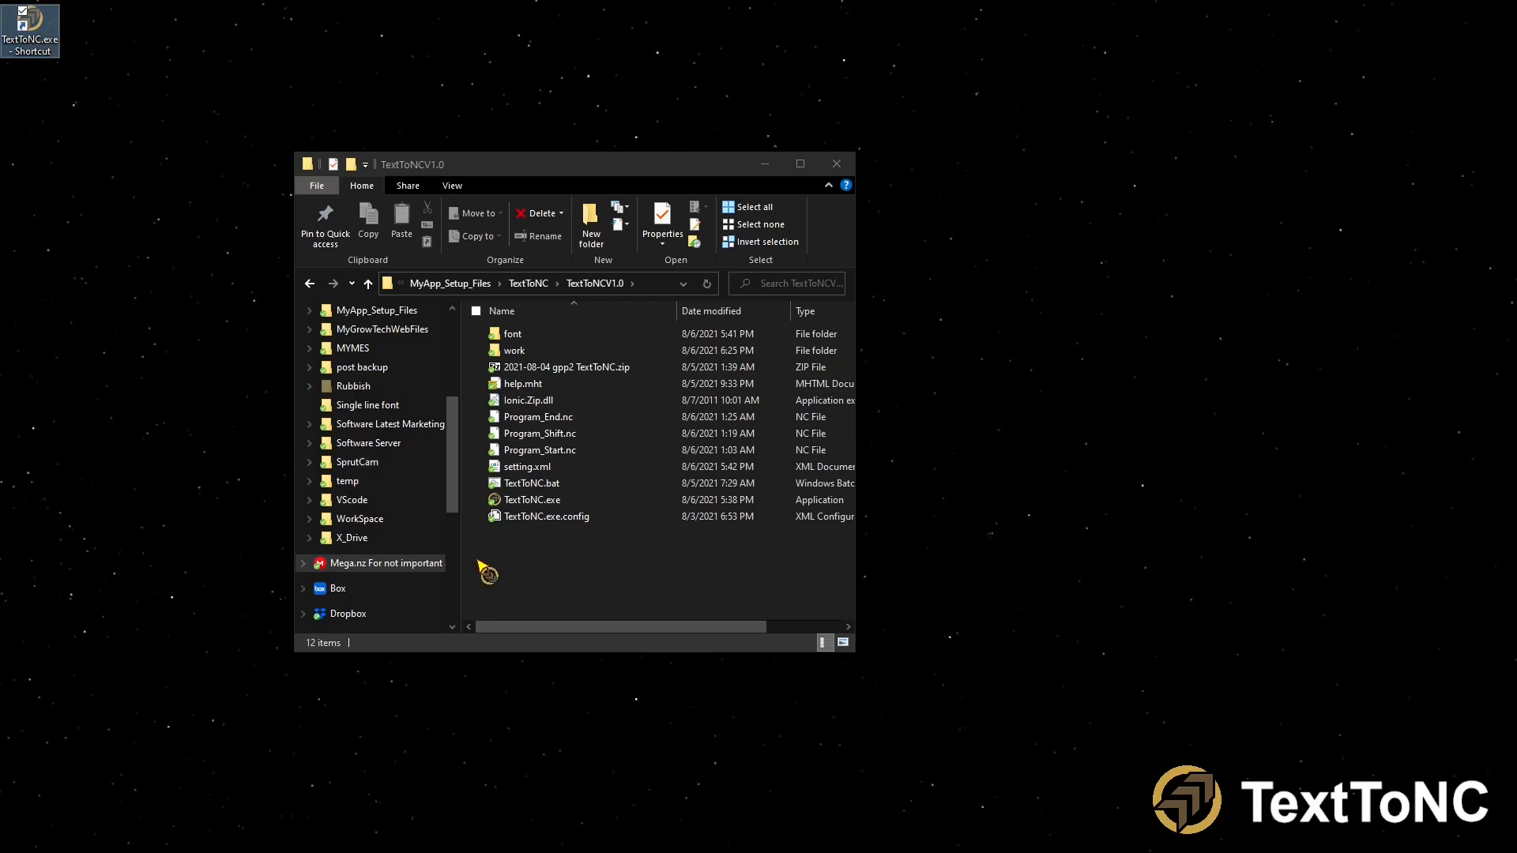
Launch TextToNC.exe and enlarge its window so the whole license message fits.
{"action": "left_click", "coordinate": [538, 570]}
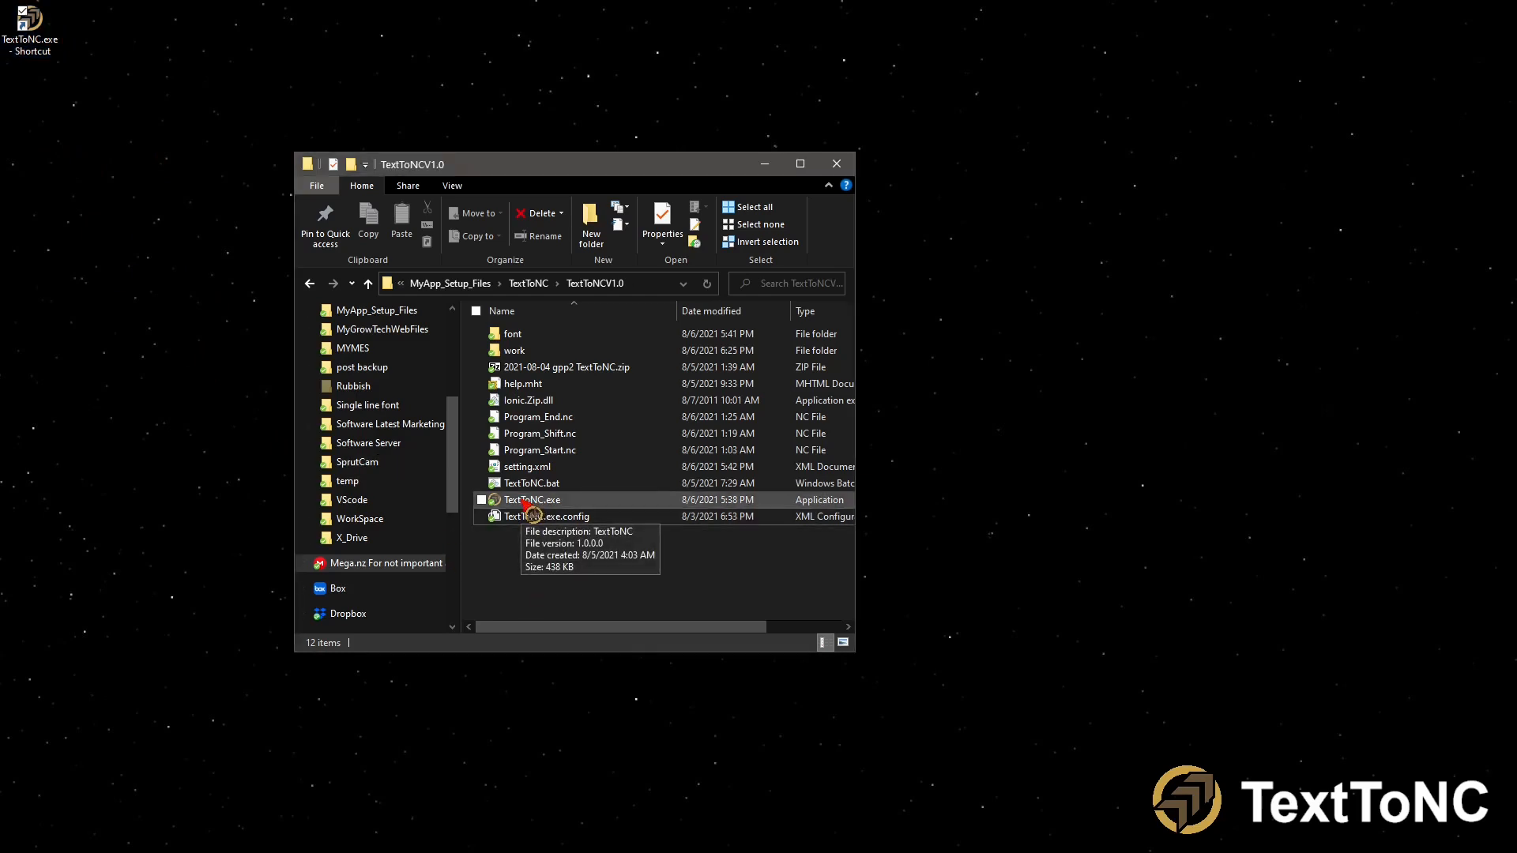
{"action": "left_click", "coordinate": [526, 500]}
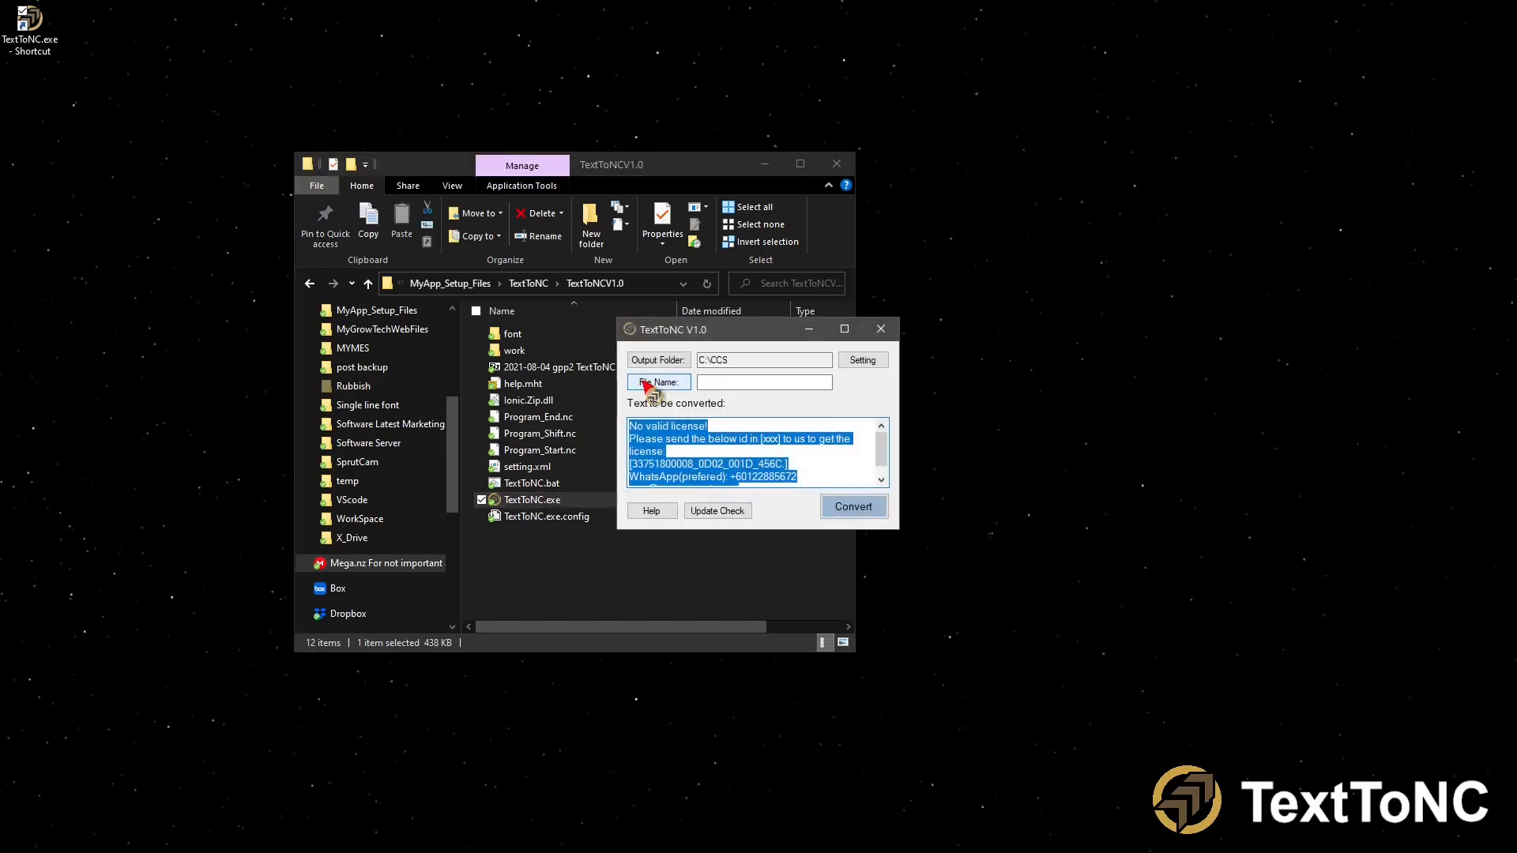
{"action": "left_click_drag", "start_coordinate": [729, 332], "coordinate": [687, 288]}
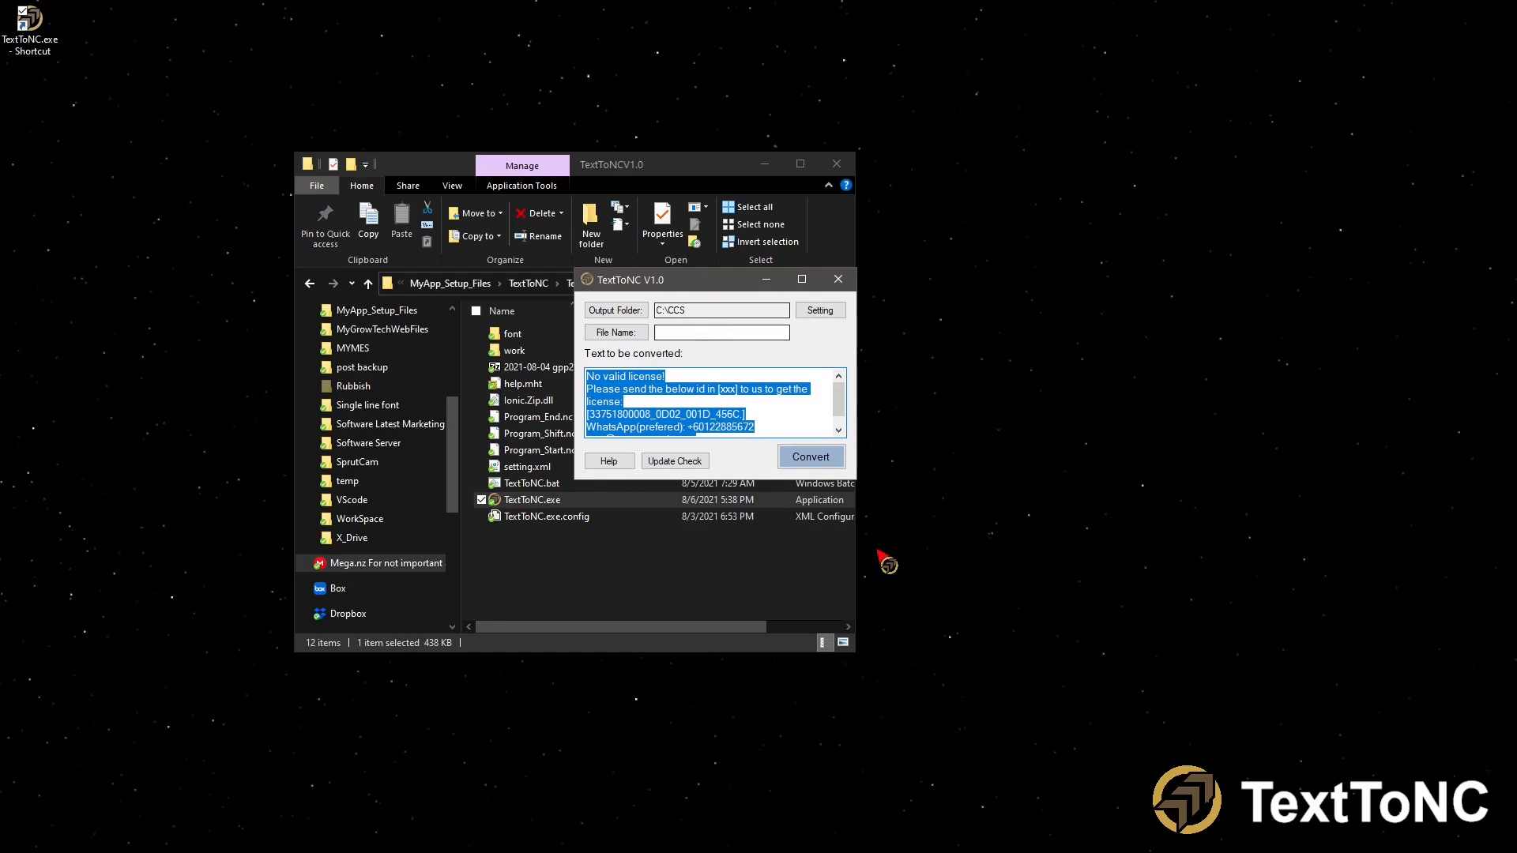
{"action": "left_click_drag", "start_coordinate": [855, 478], "coordinate": [1003, 534]}
Copy the full license request message, including the ID and contact details, from the text box.
{"action": "left_click", "coordinate": [771, 454]}
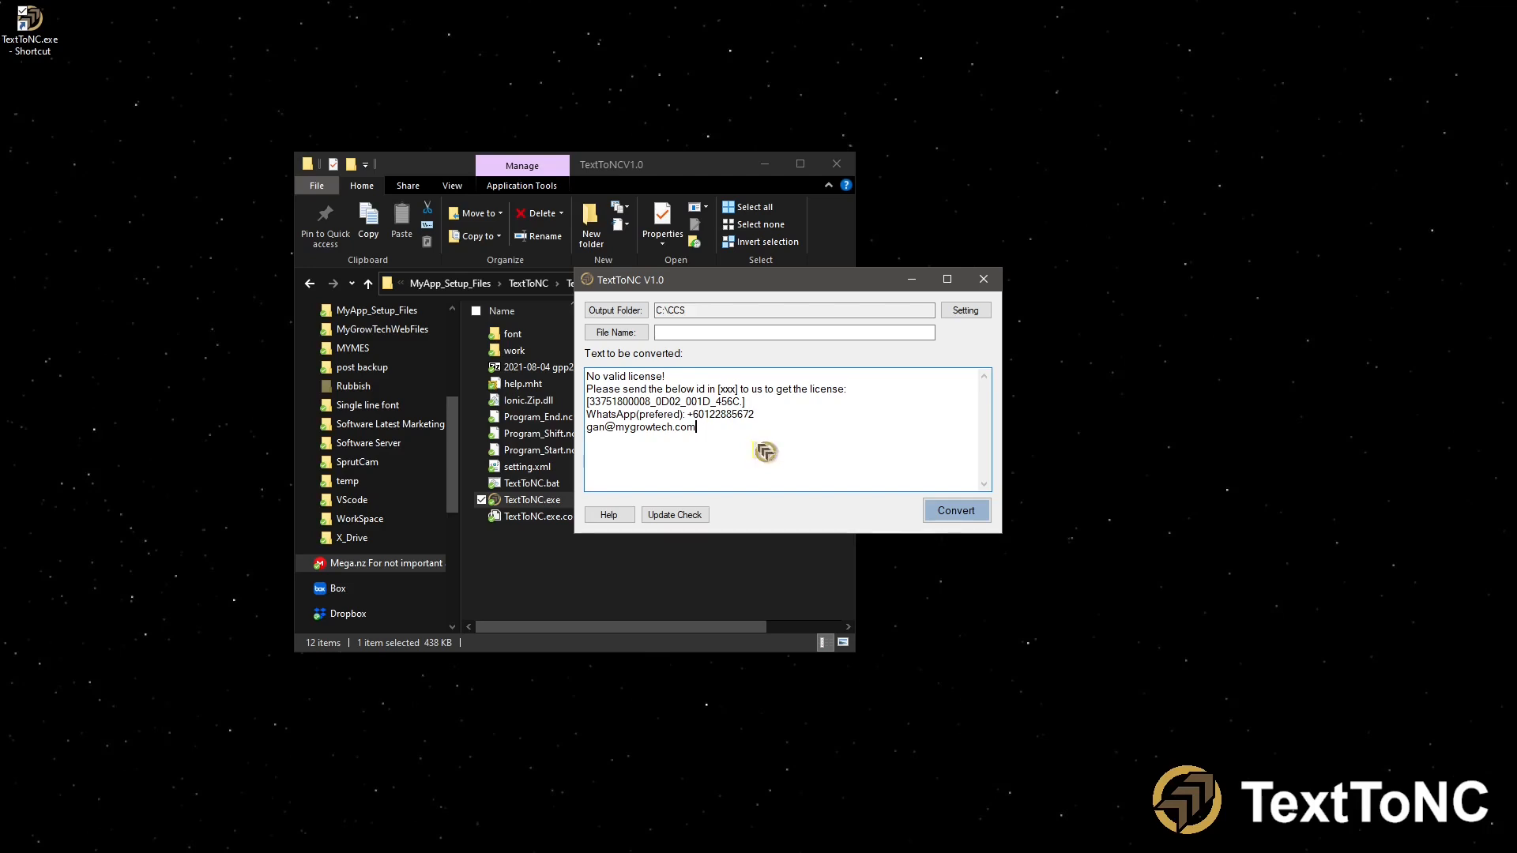
{"action": "left_click_drag", "start_coordinate": [730, 431], "coordinate": [585, 372]}
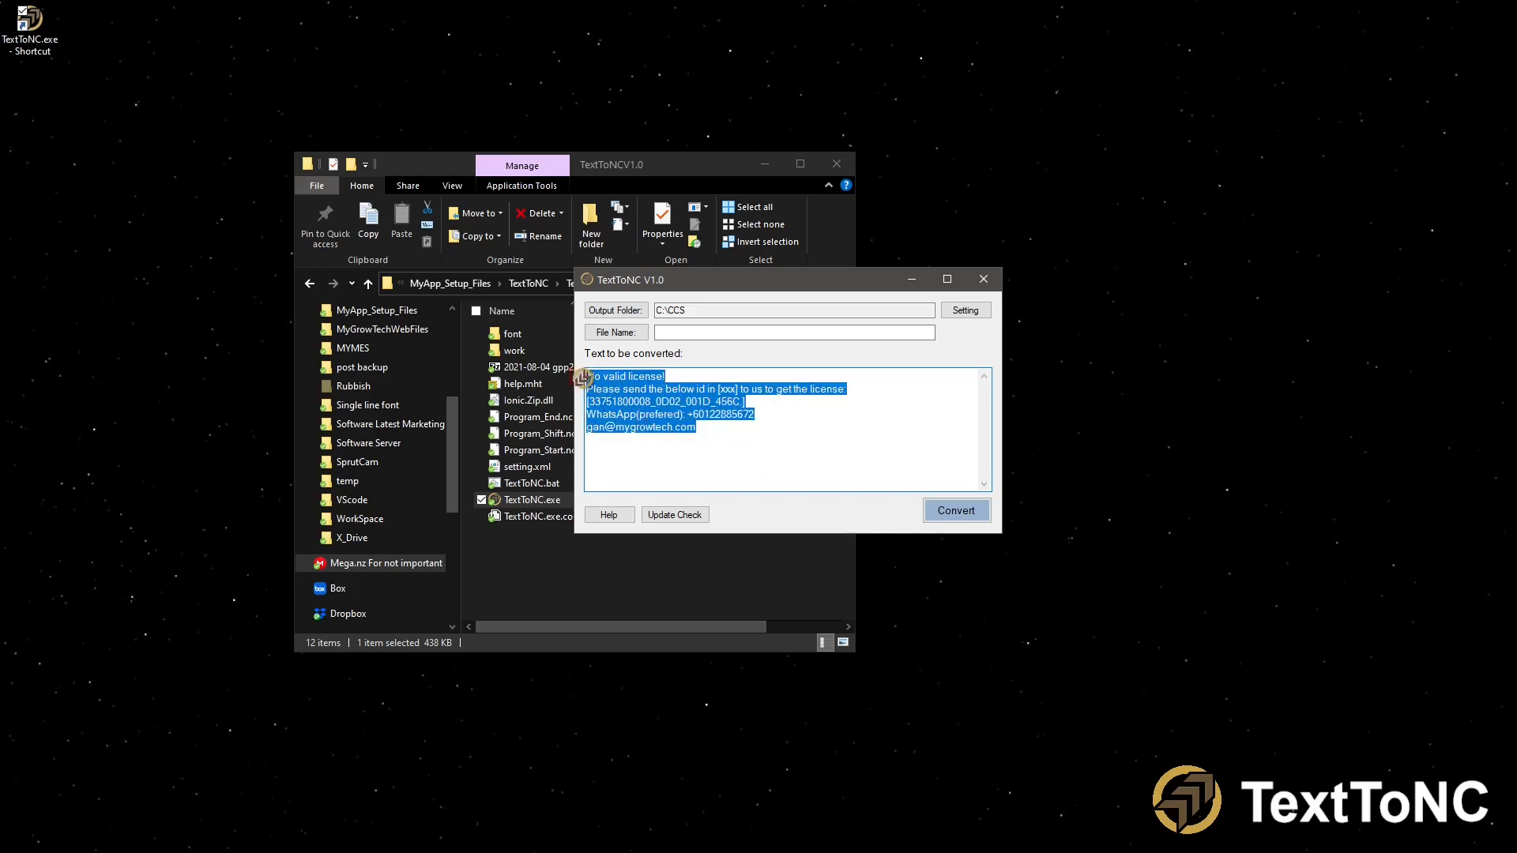
{"action": "right_click", "coordinate": [656, 401]}
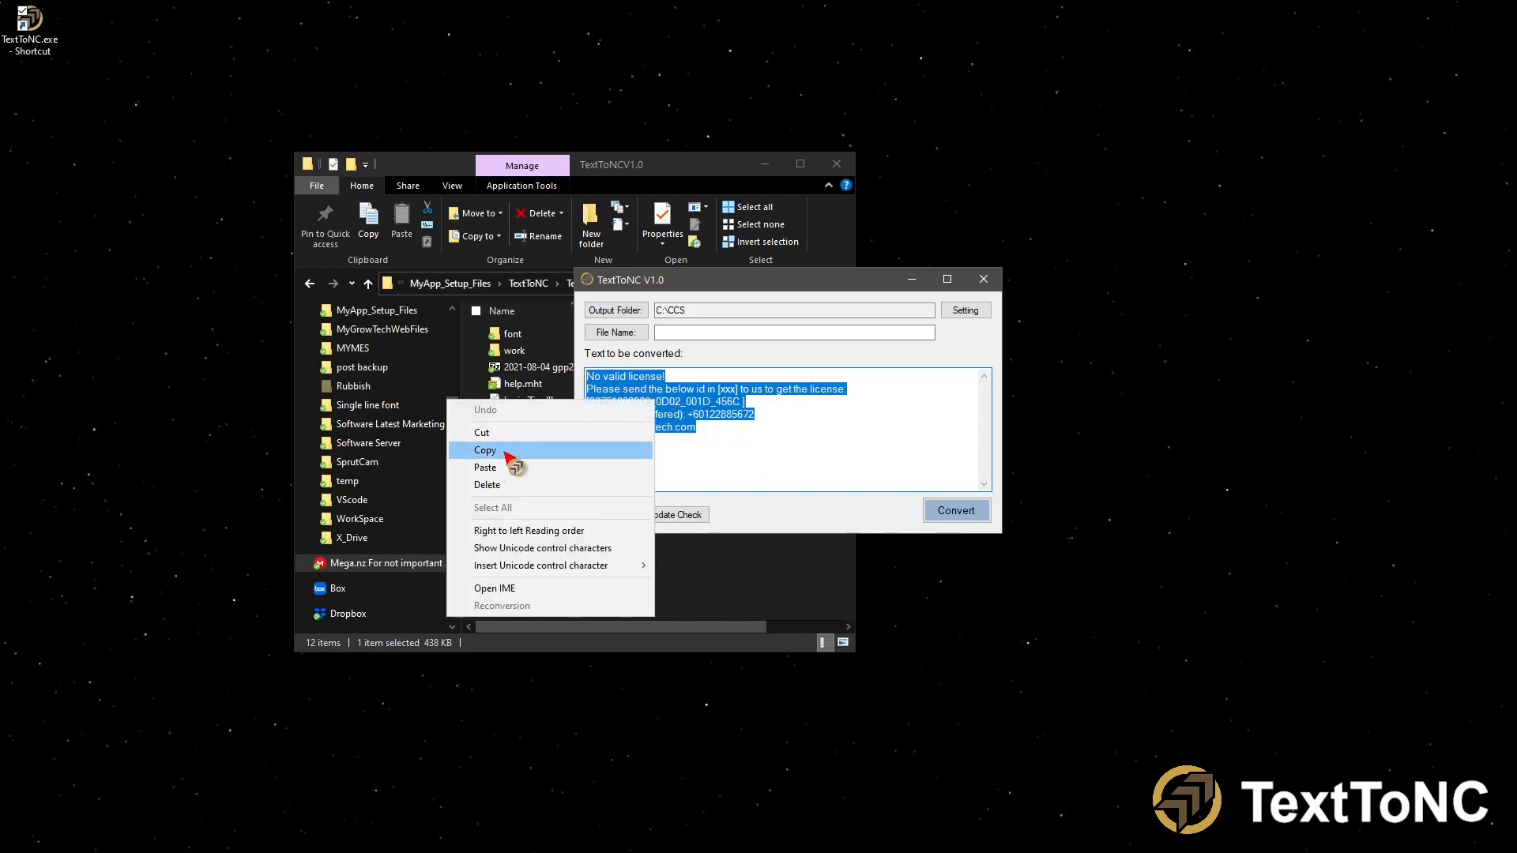
{"action": "left_click", "coordinate": [511, 452]}
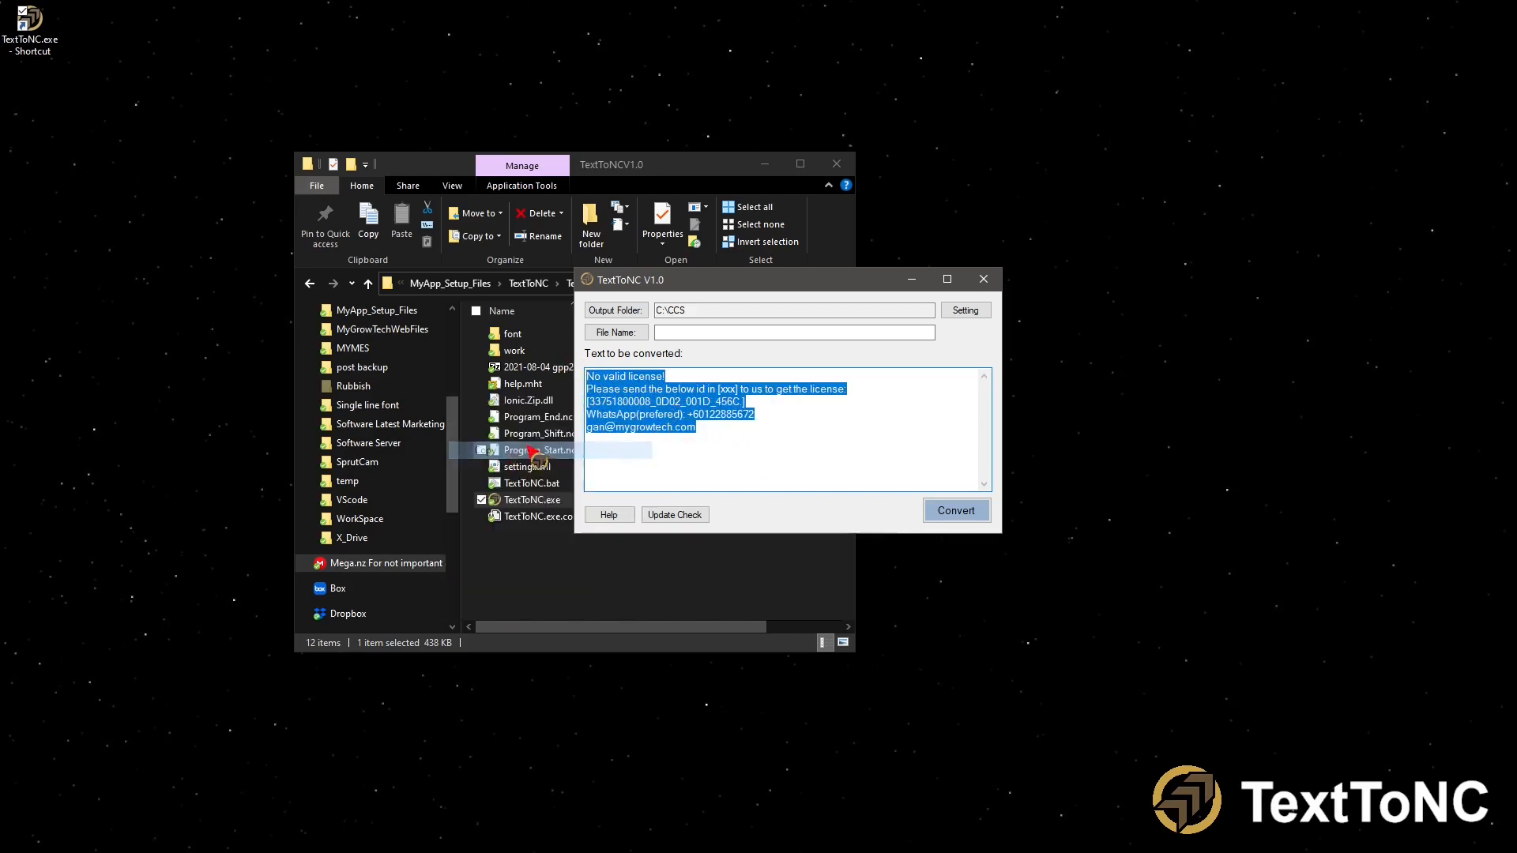
Highlight the bracketed ID line within the license request message.
{"action": "left_click", "coordinate": [727, 452]}
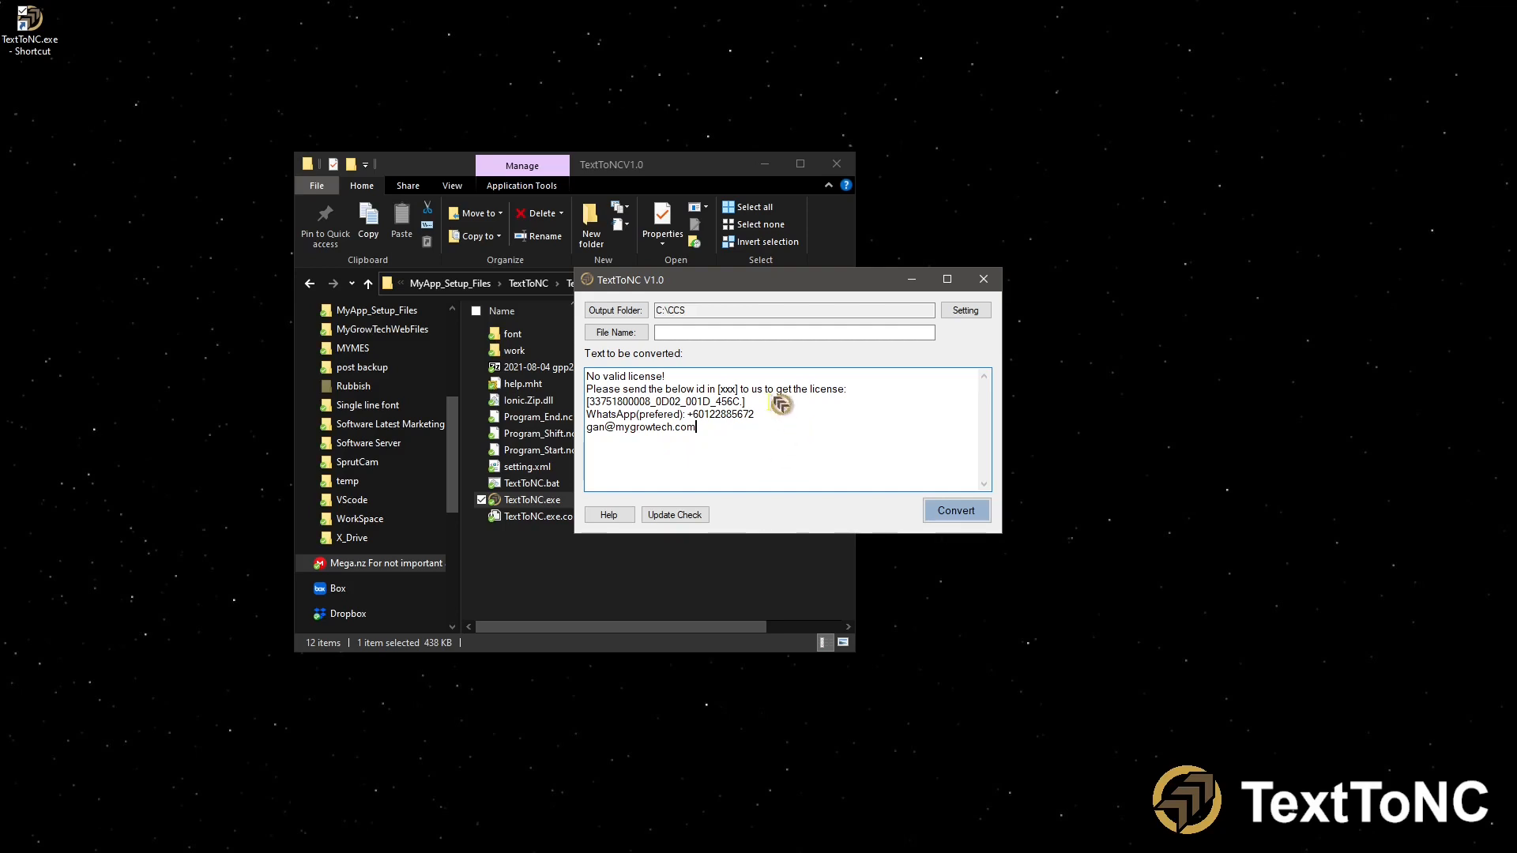
{"action": "left_click_drag", "start_coordinate": [746, 402], "coordinate": [601, 402]}
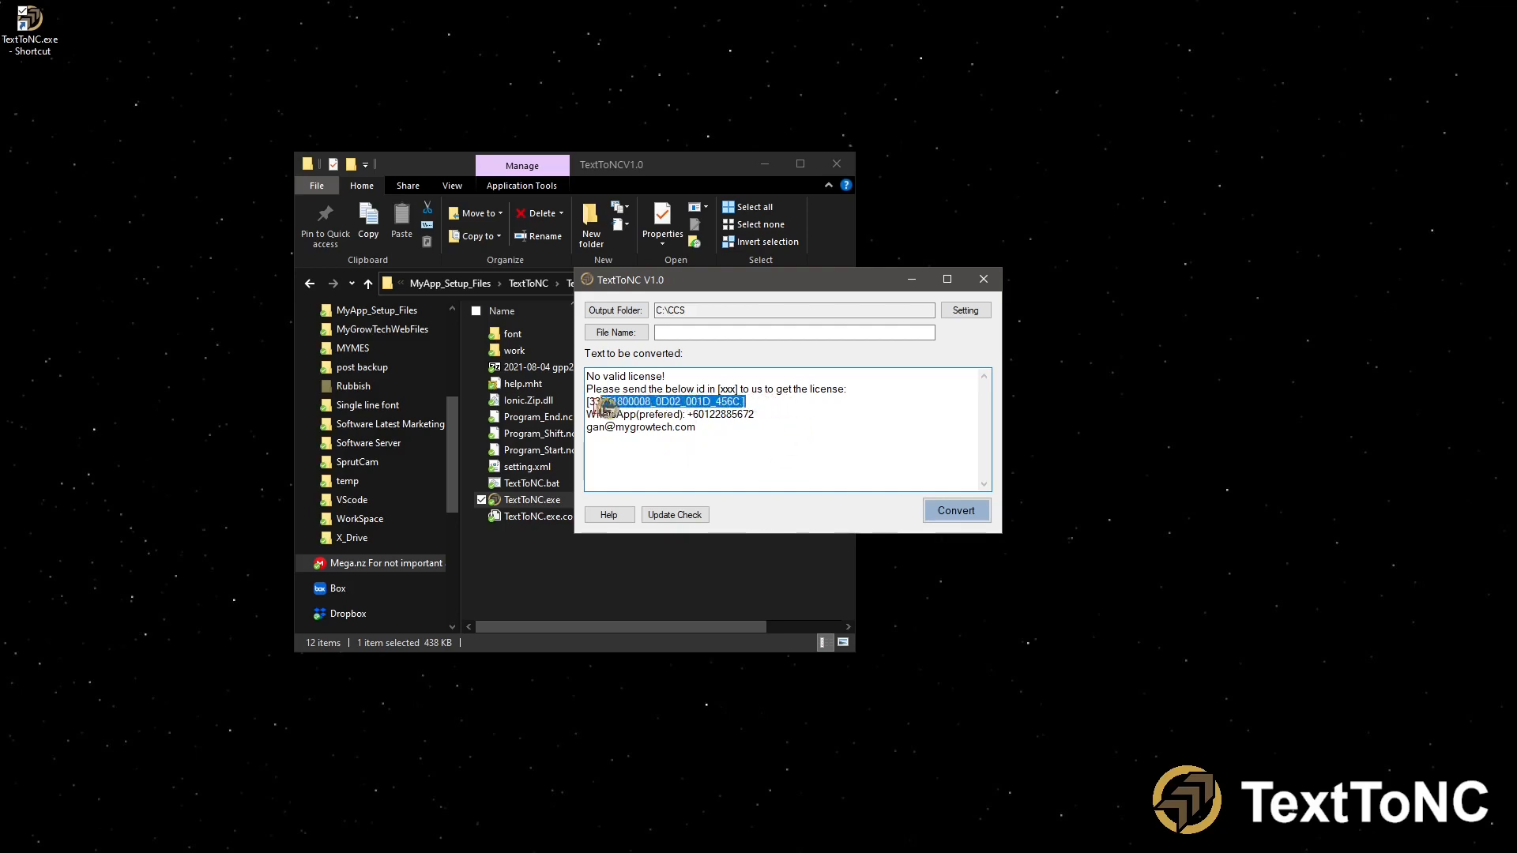
{"action": "left_click", "coordinate": [682, 466]}
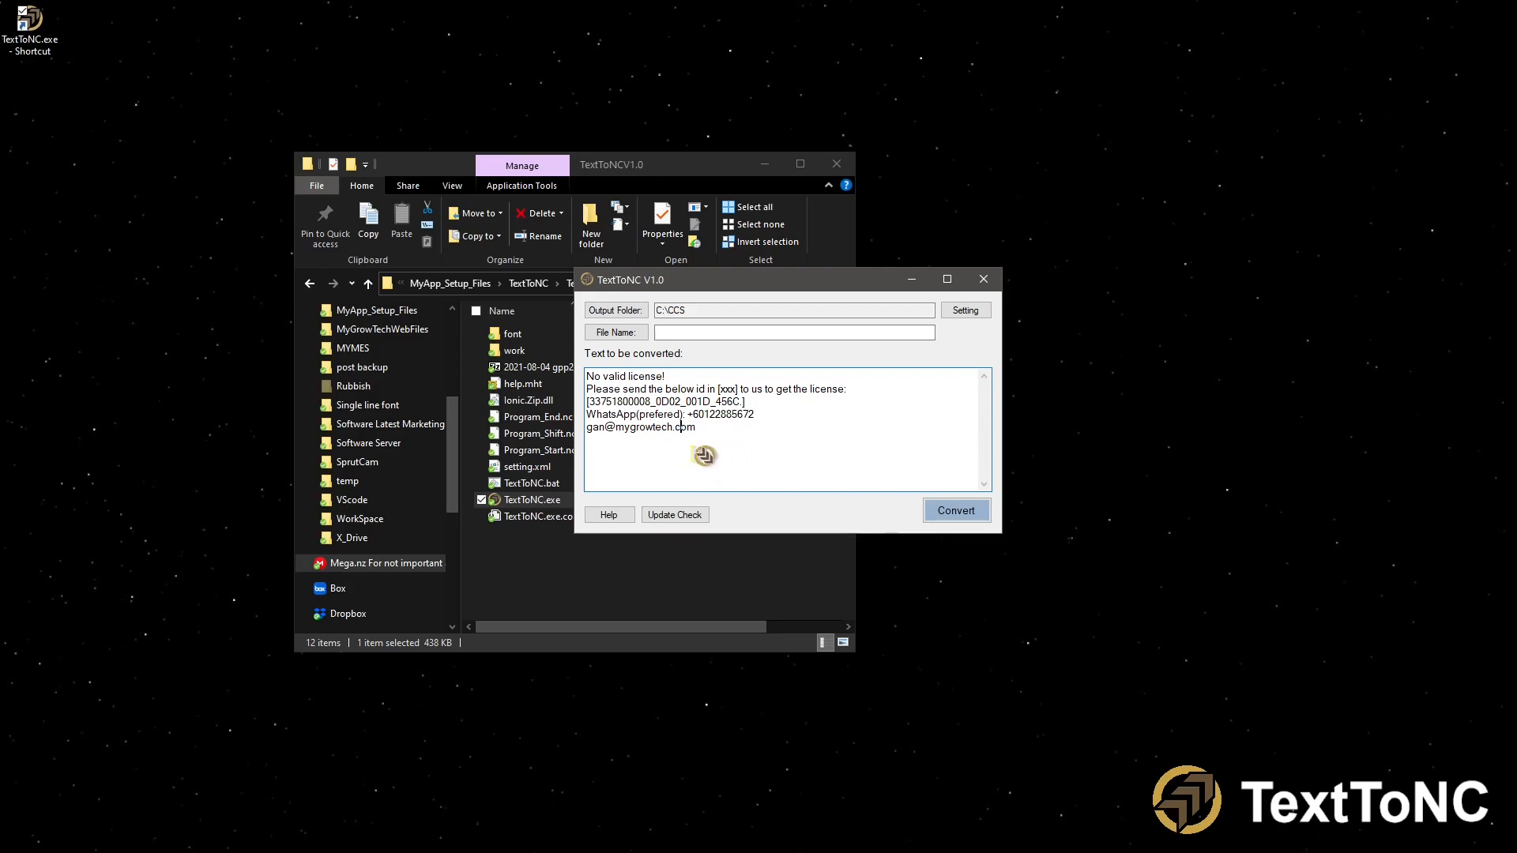
Check TextToNC for updates and close the program.
{"action": "left_click", "coordinate": [684, 518]}
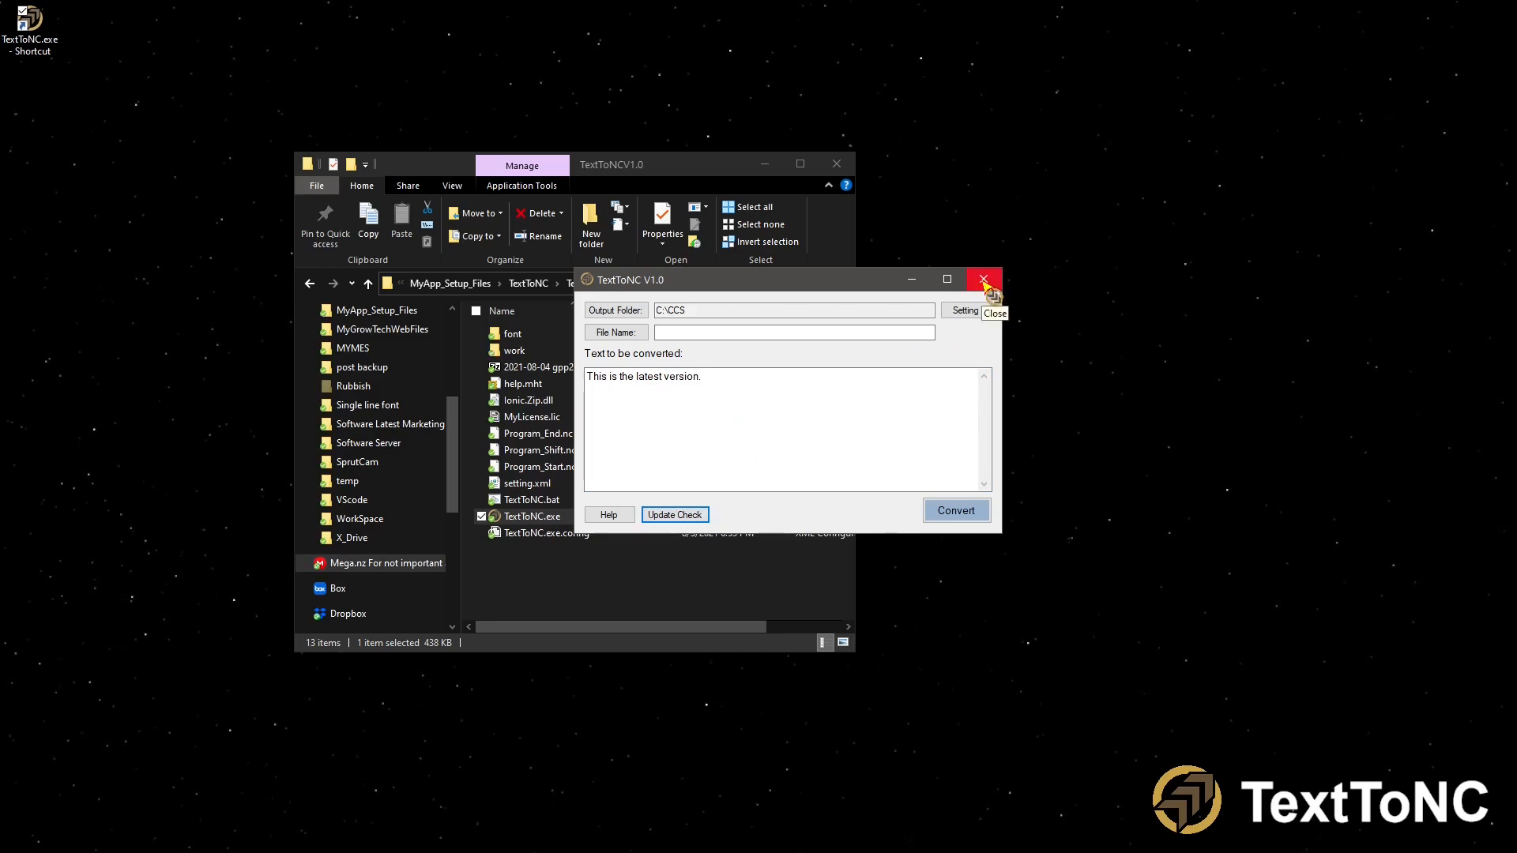
{"action": "left_click", "coordinate": [989, 290]}
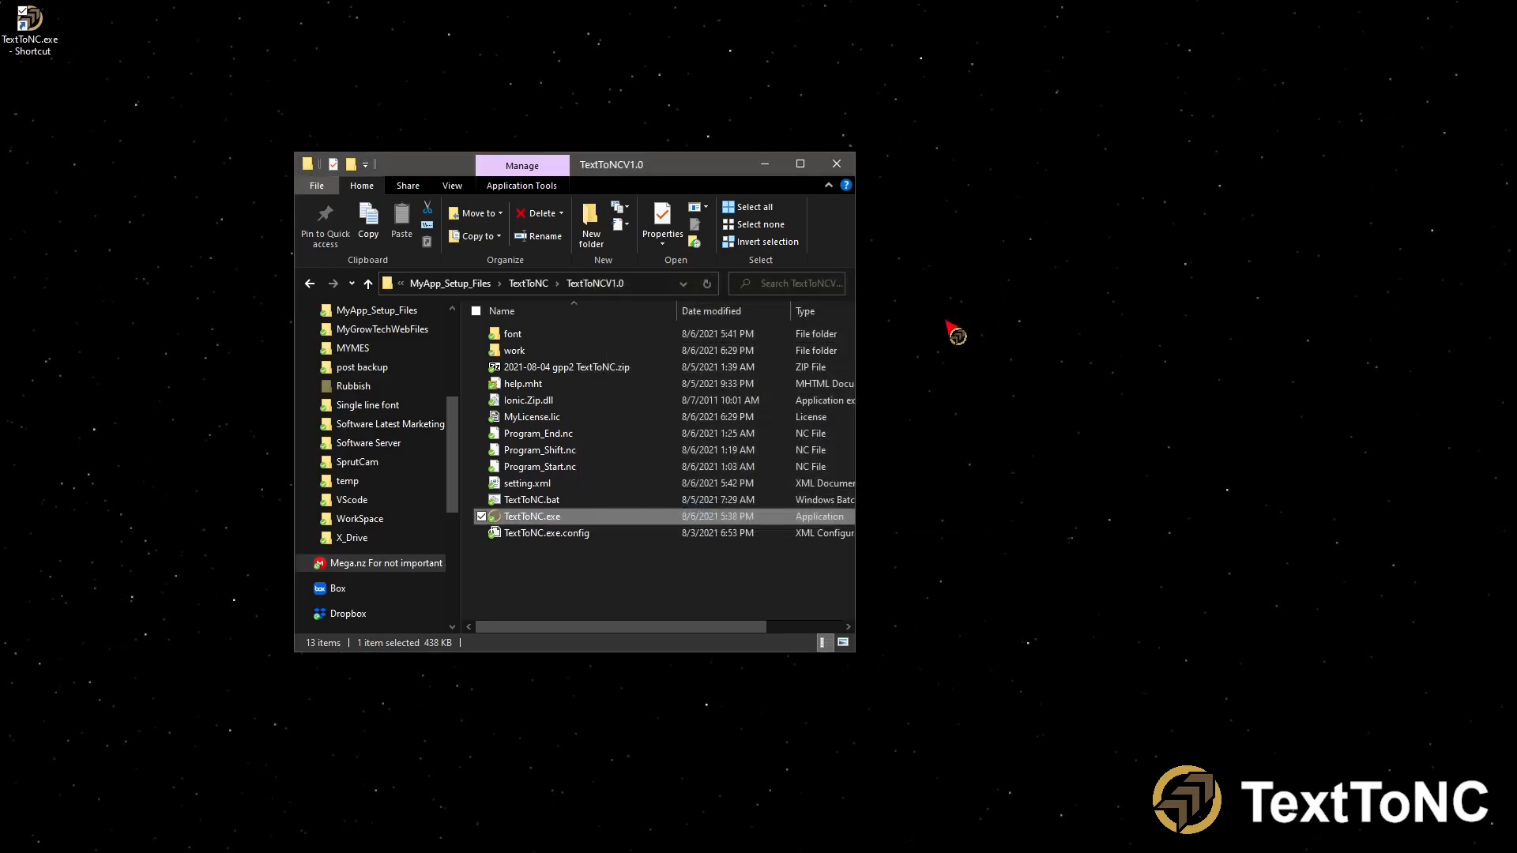
{"action": "left_click", "coordinate": [582, 579]}
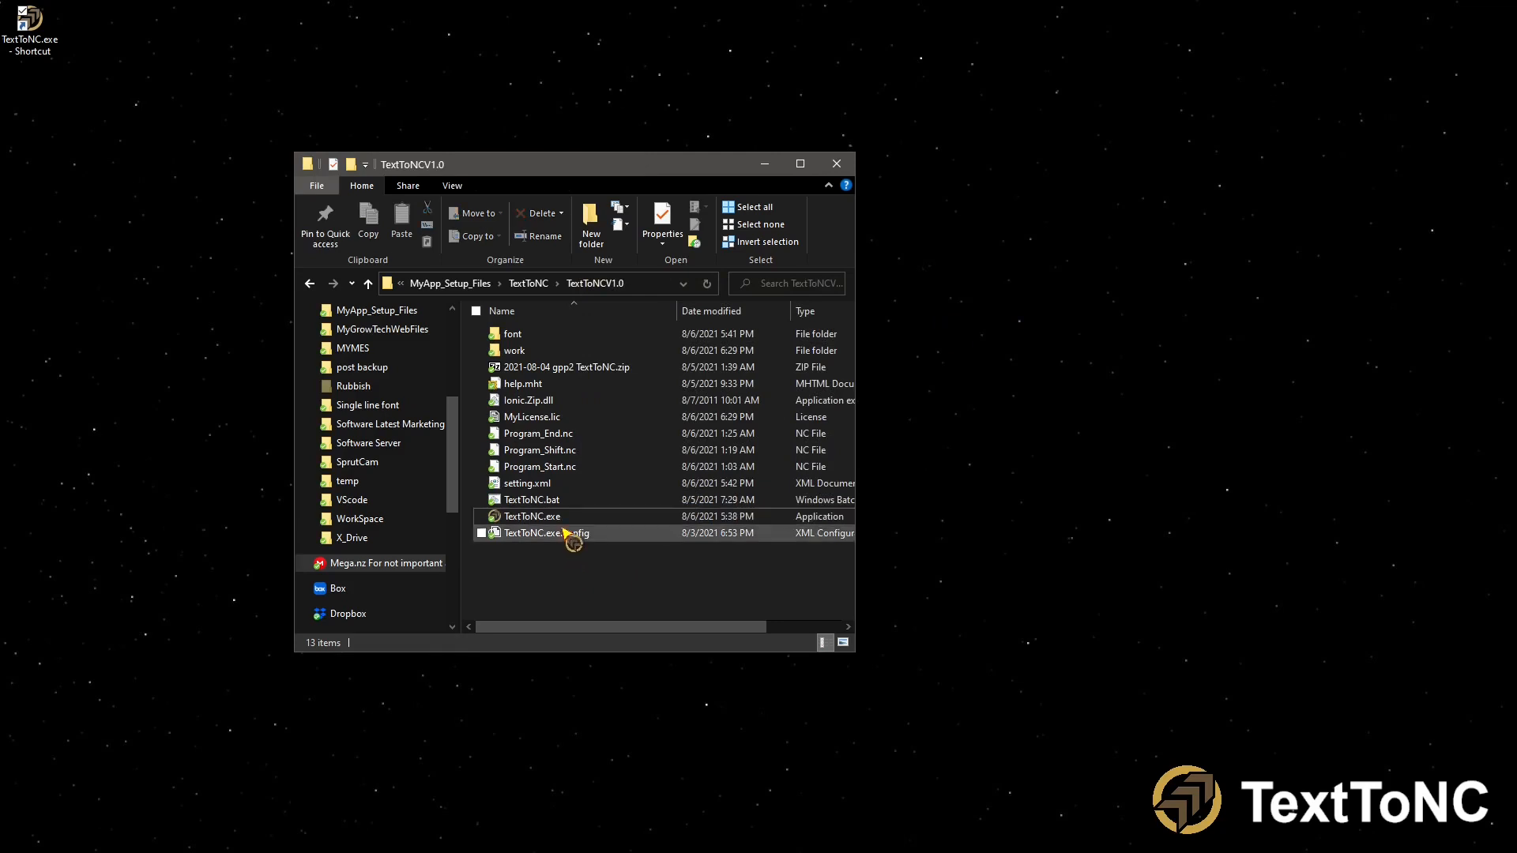
Restart TextToNC.exe from the TextToNCV1.0 folder and reposition its window.
{"action": "left_click", "coordinate": [525, 520]}
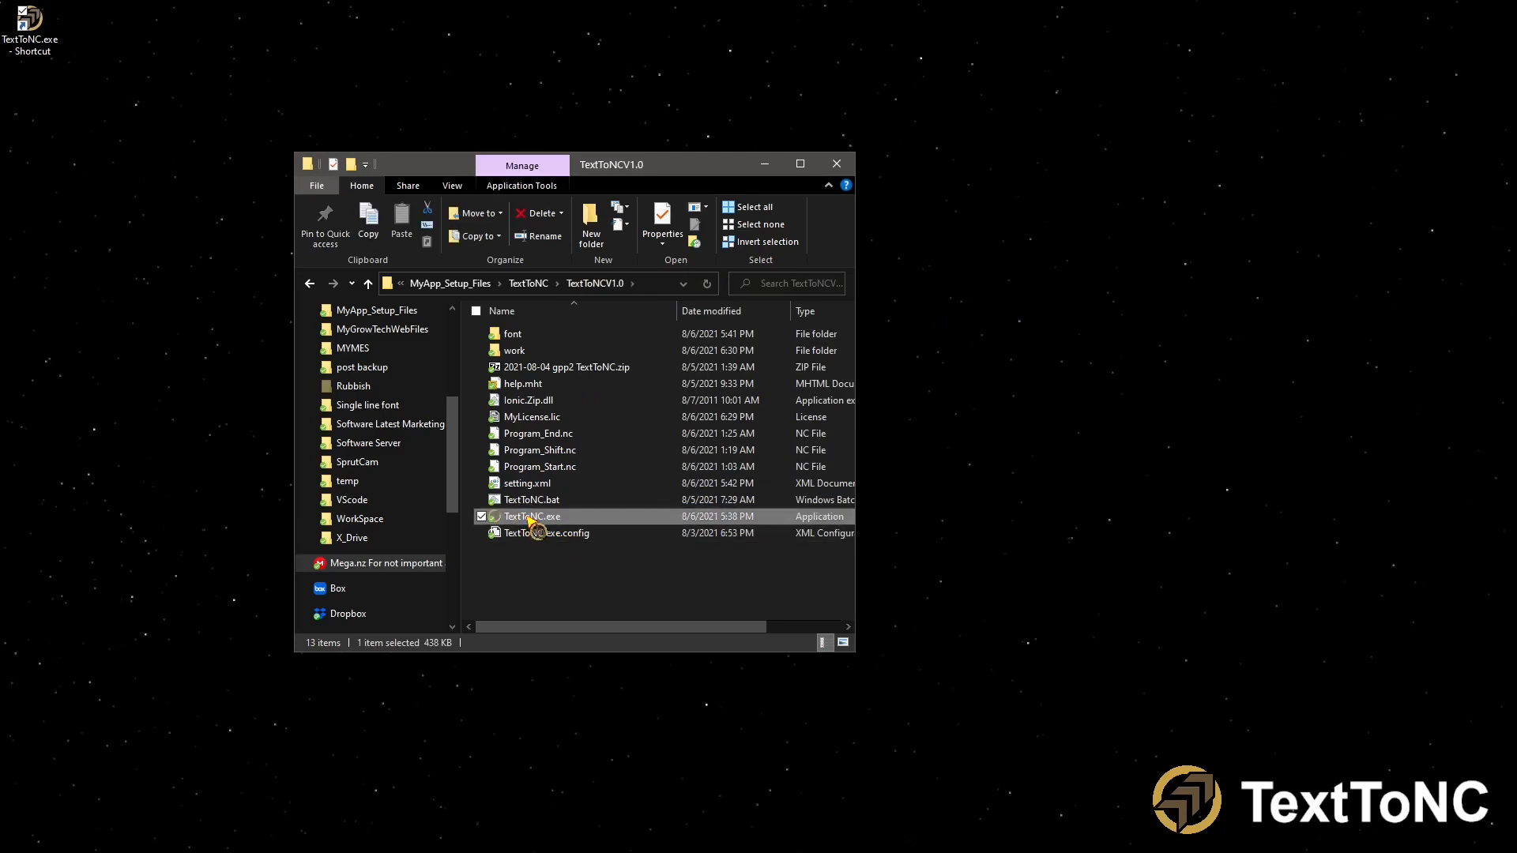
{"action": "double_click", "coordinate": [529, 518]}
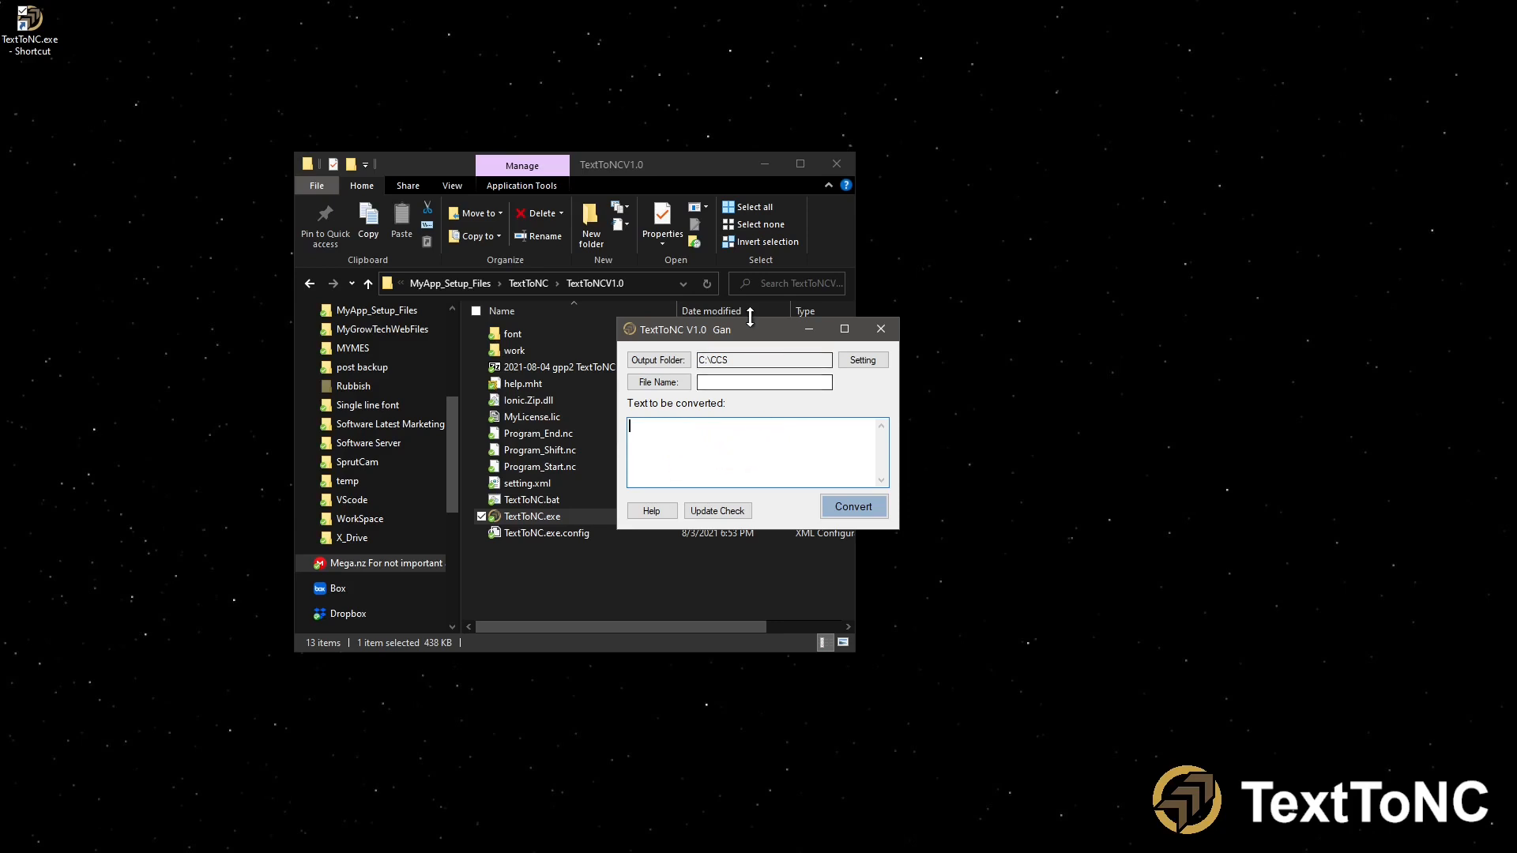
{"action": "left_click_drag", "start_coordinate": [760, 338], "coordinate": [757, 346]}
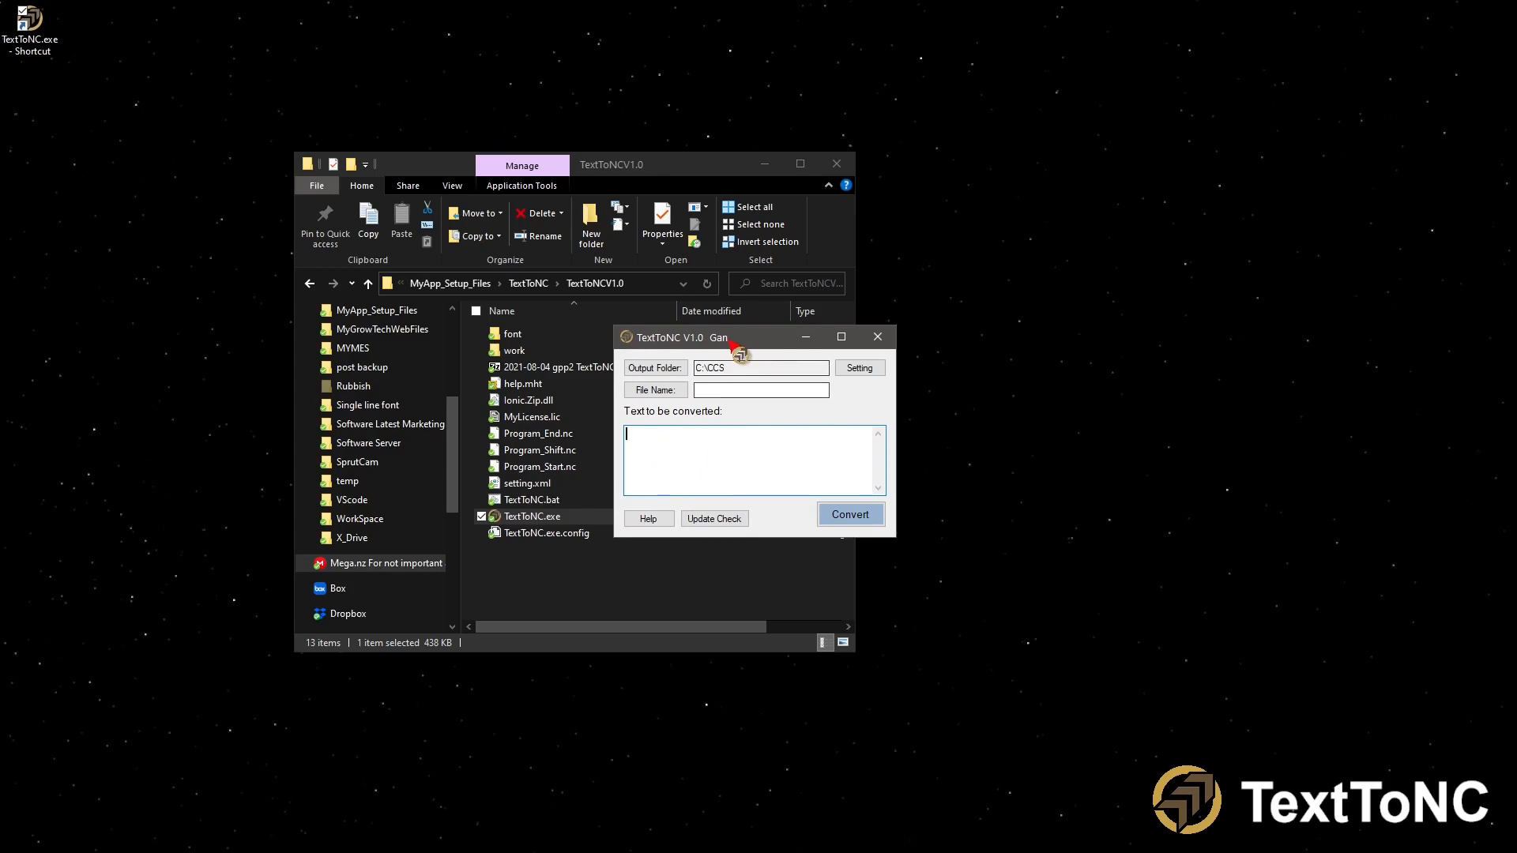
{"action": "left_click_drag", "start_coordinate": [734, 346], "coordinate": [765, 331]}
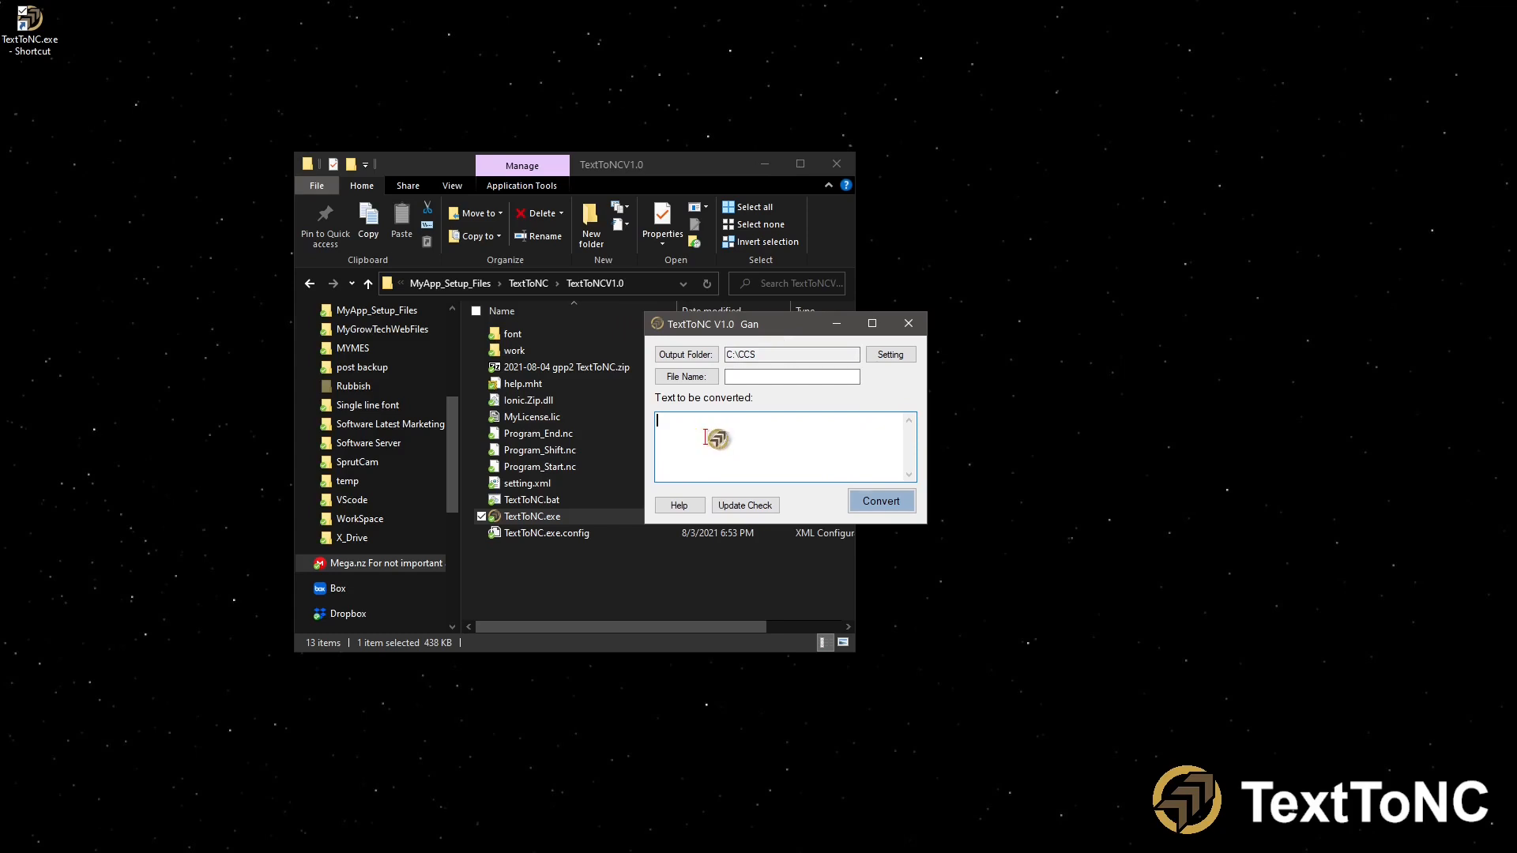
Enter "ABC-abc_123" as the text and convert it to an NC file in the C:\CCS output folder.
{"action": "type", "text": "ABC-abc_123"}
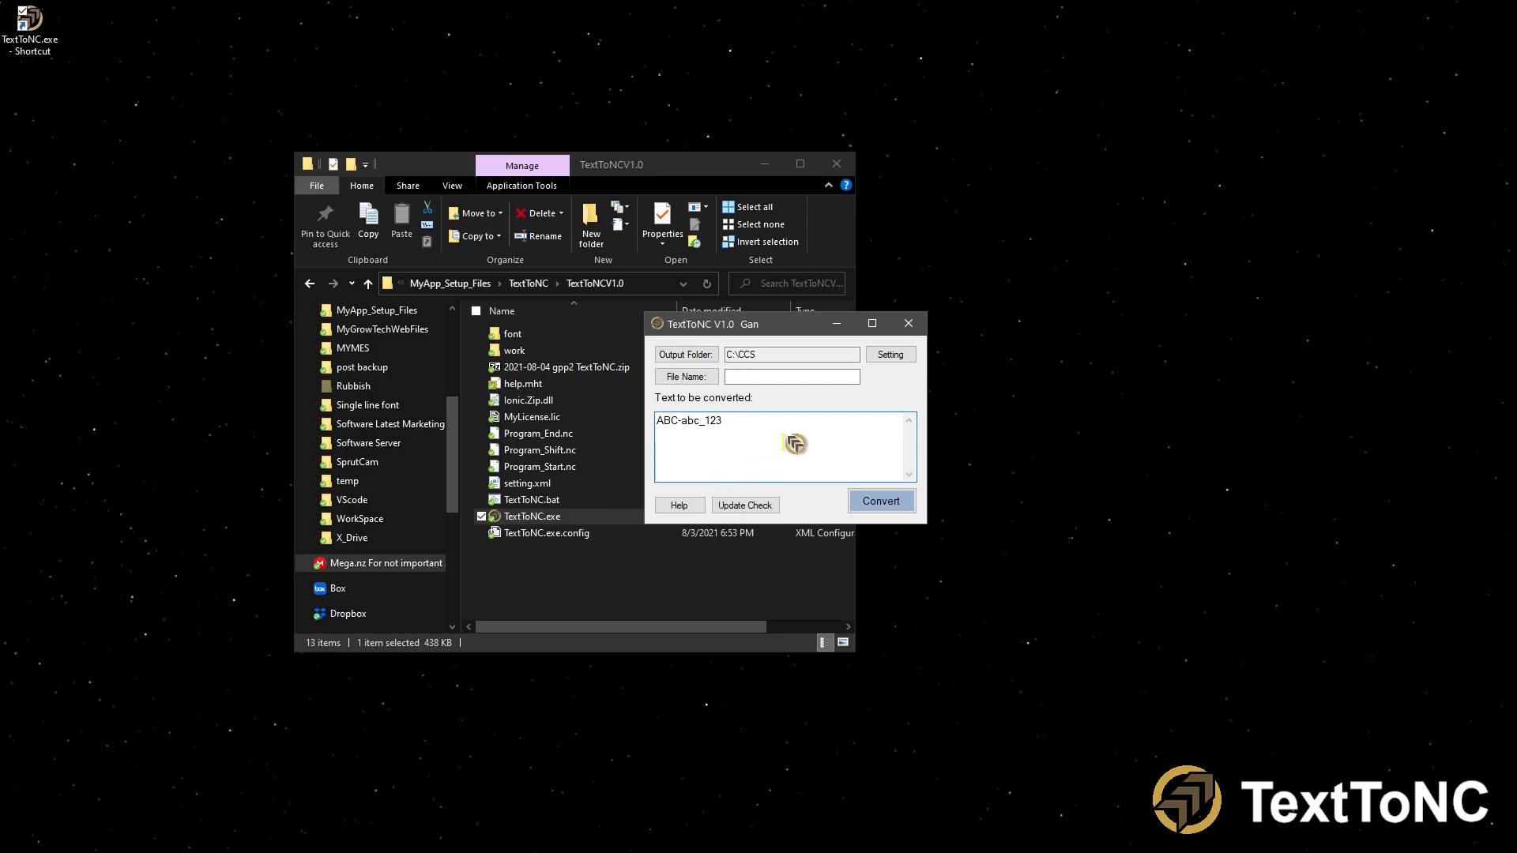
{"action": "left_click", "coordinate": [892, 504]}
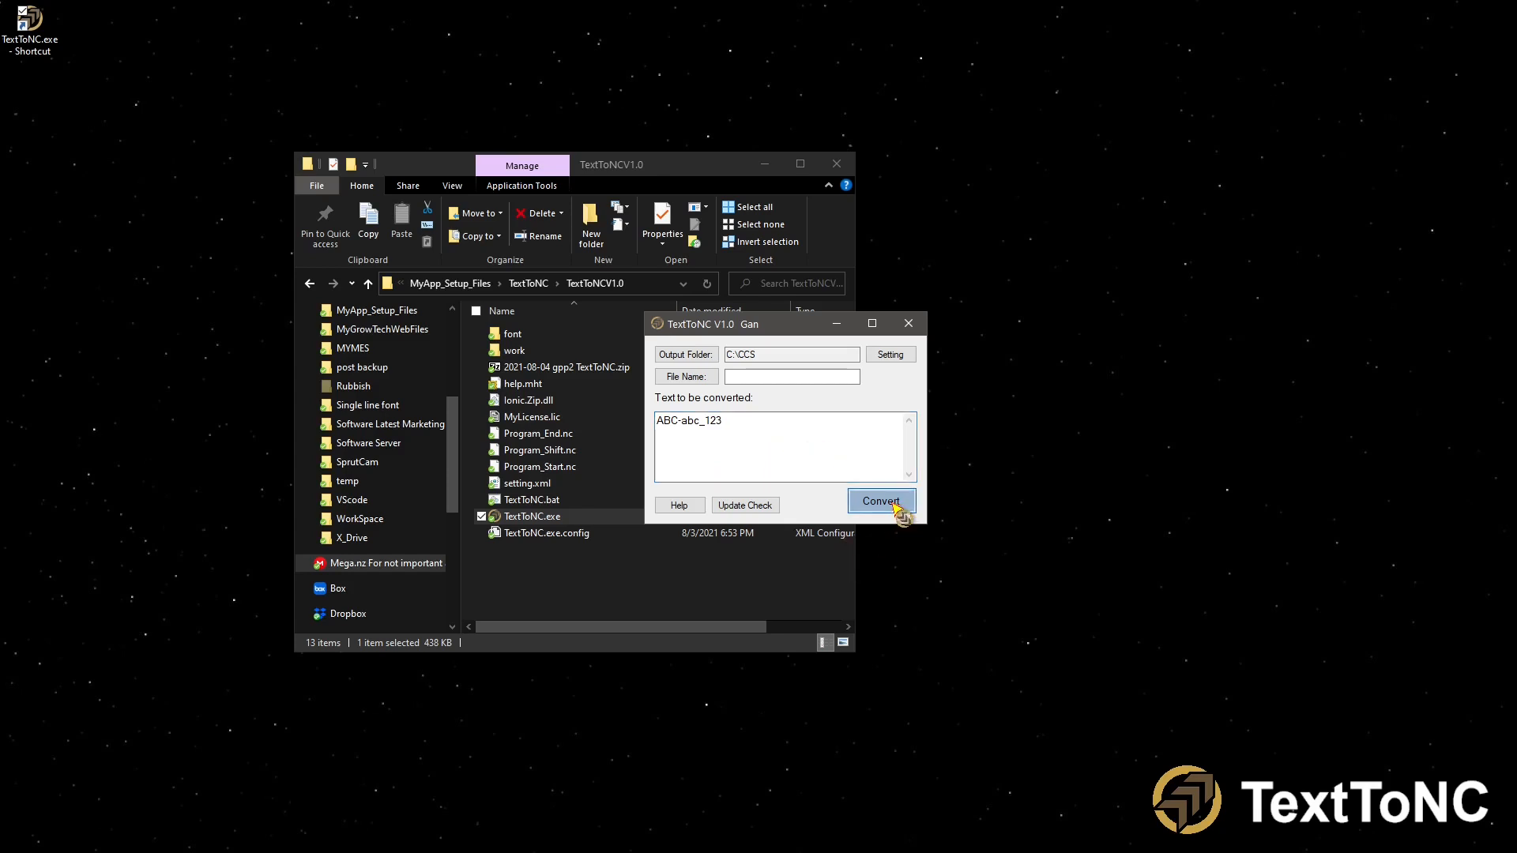
{"action": "left_click", "coordinate": [897, 508]}
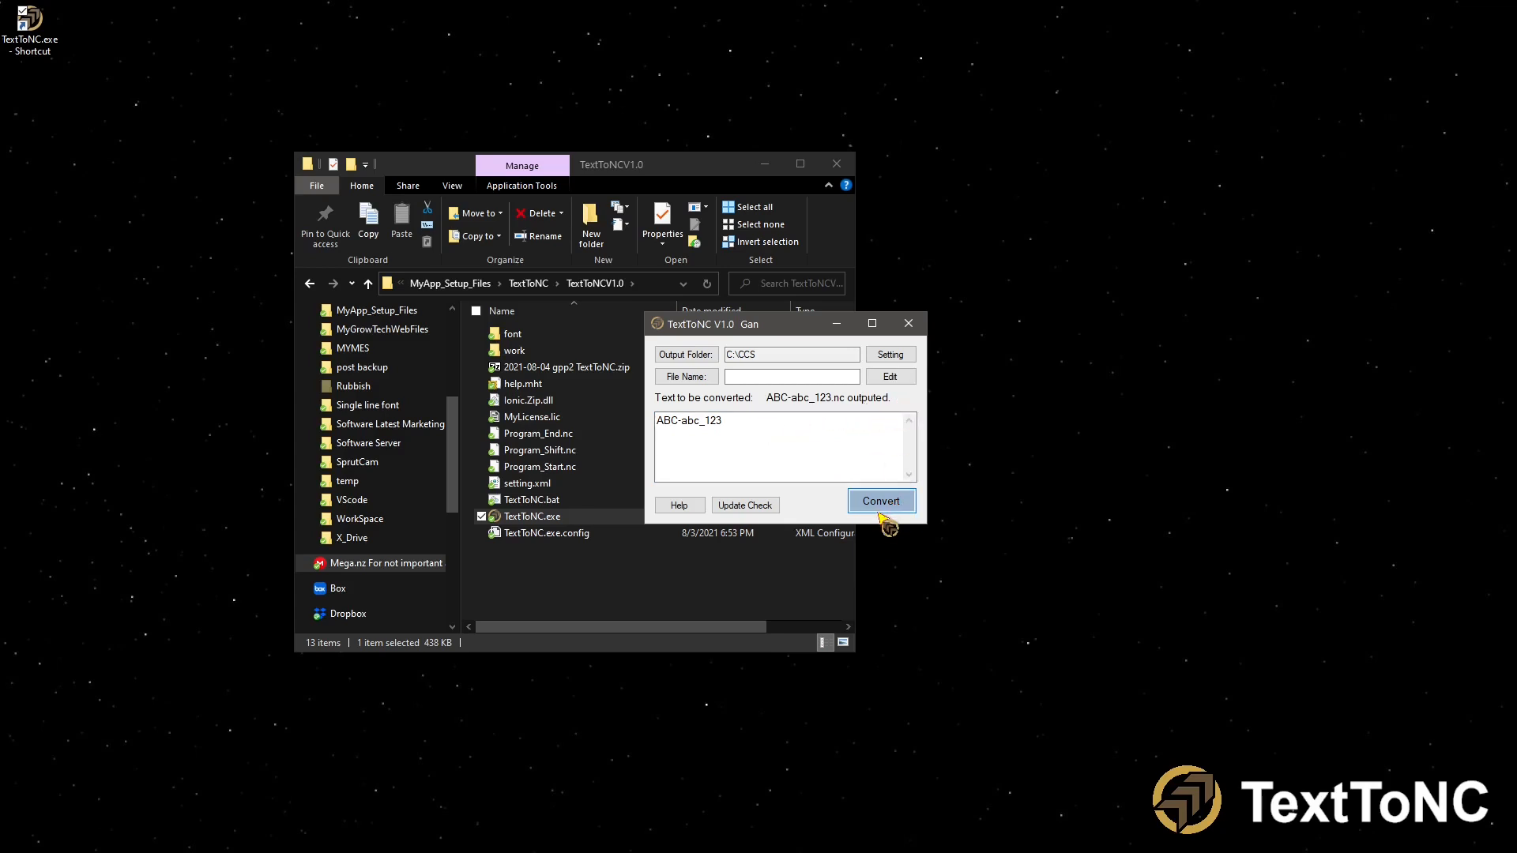
Open the generated ABC-abc_123.nc file in Notepad, review its G-code through to the end and close it.
{"action": "left_click", "coordinate": [898, 378]}
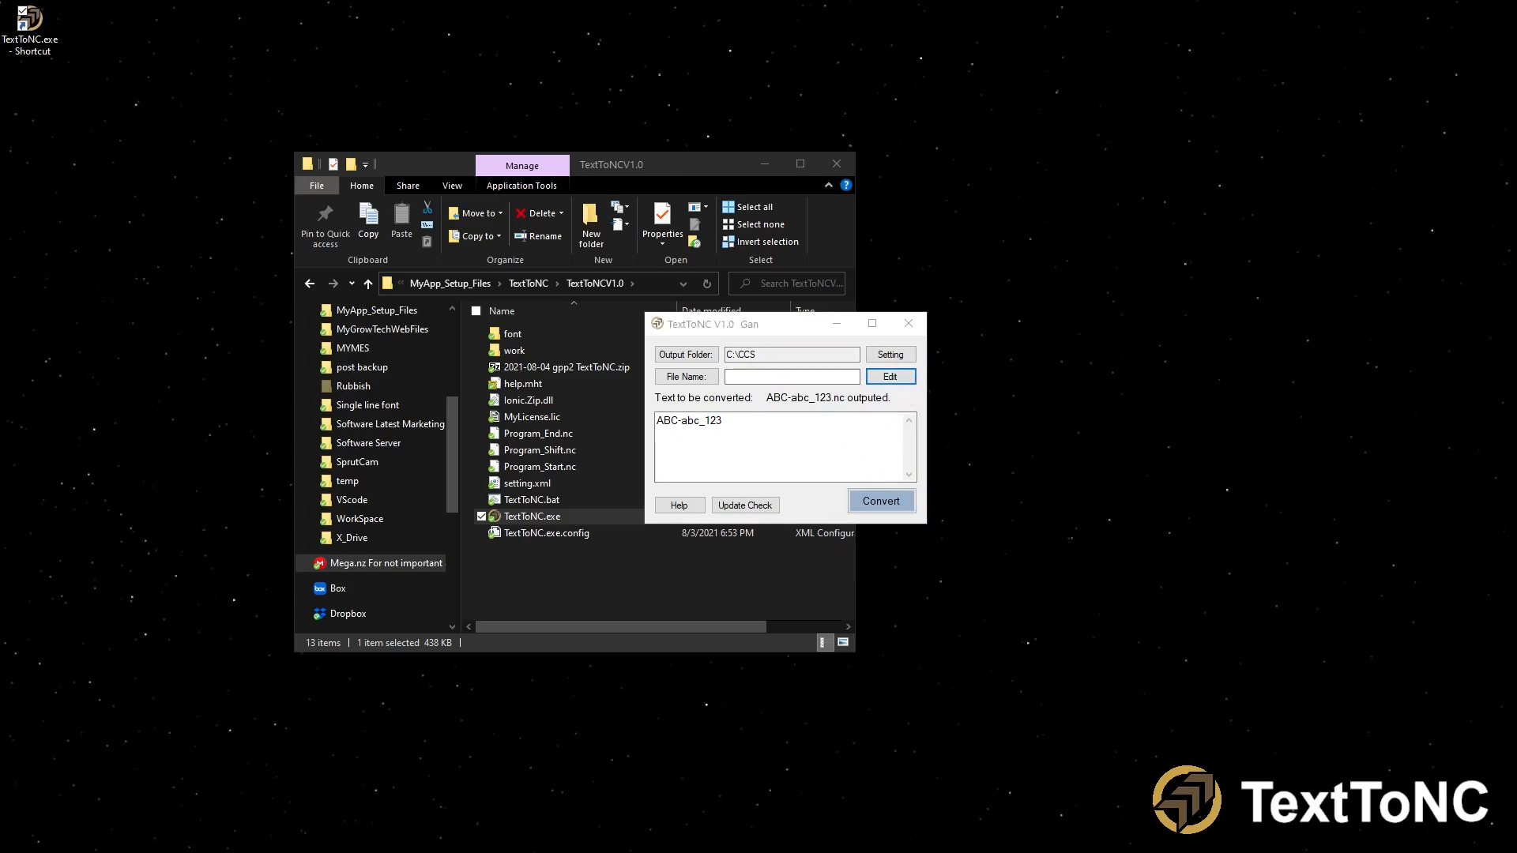
{"action": "left_click_drag", "start_coordinate": [518, 338], "coordinate": [380, 93]}
{"action": "scroll", "coordinate": [257, 562], "scroll_direction": "down", "scroll_amount": 15}
{"action": "scroll", "coordinate": [257, 562], "scroll_direction": "down", "scroll_amount": 20}
{"action": "scroll", "coordinate": [292, 579], "scroll_direction": "up", "scroll_amount": 20}
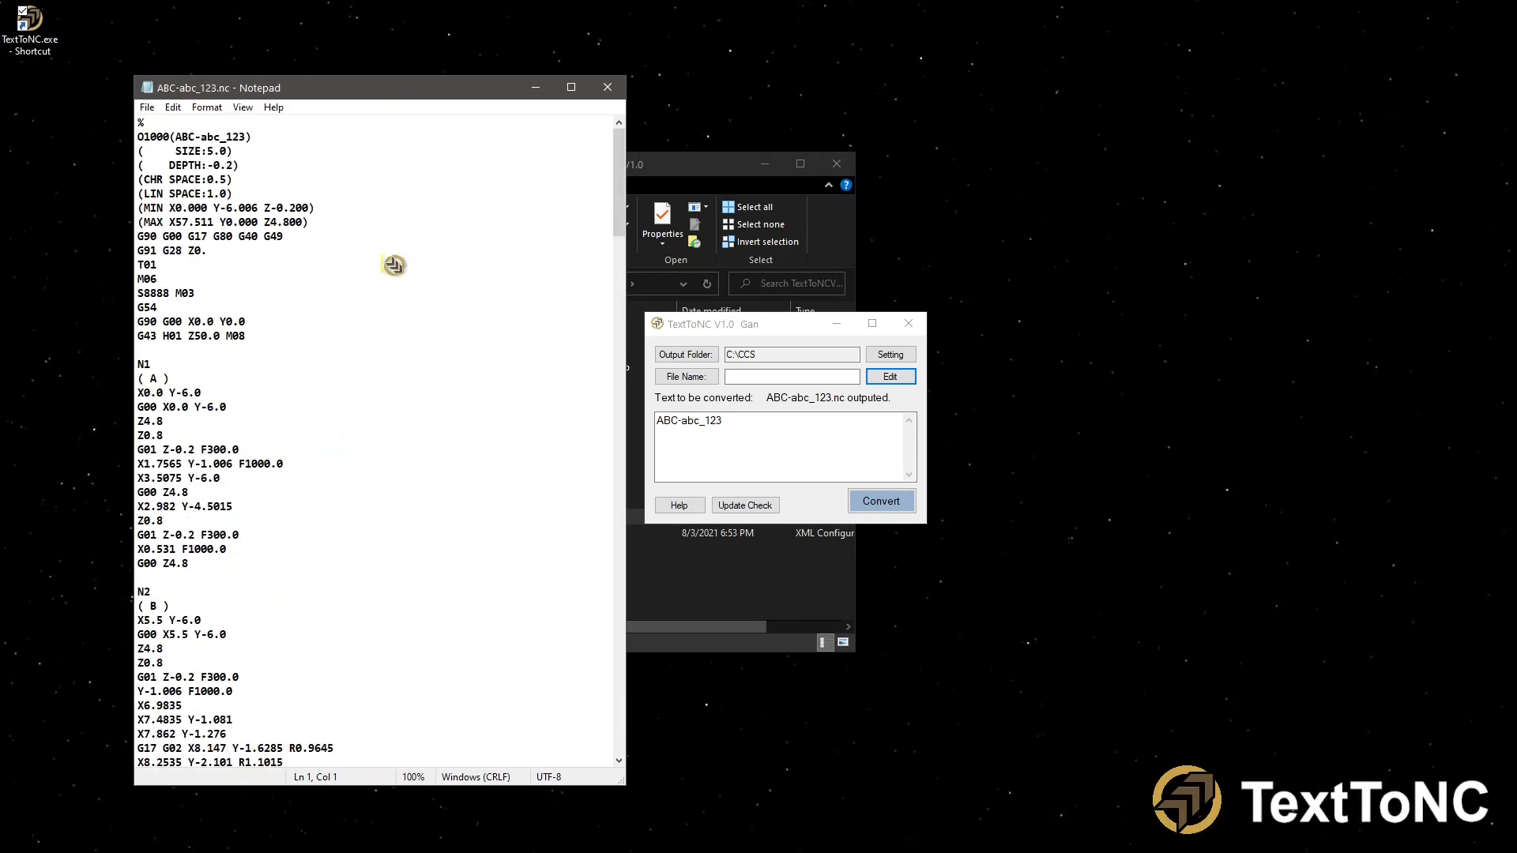
{"action": "left_click", "coordinate": [606, 88]}
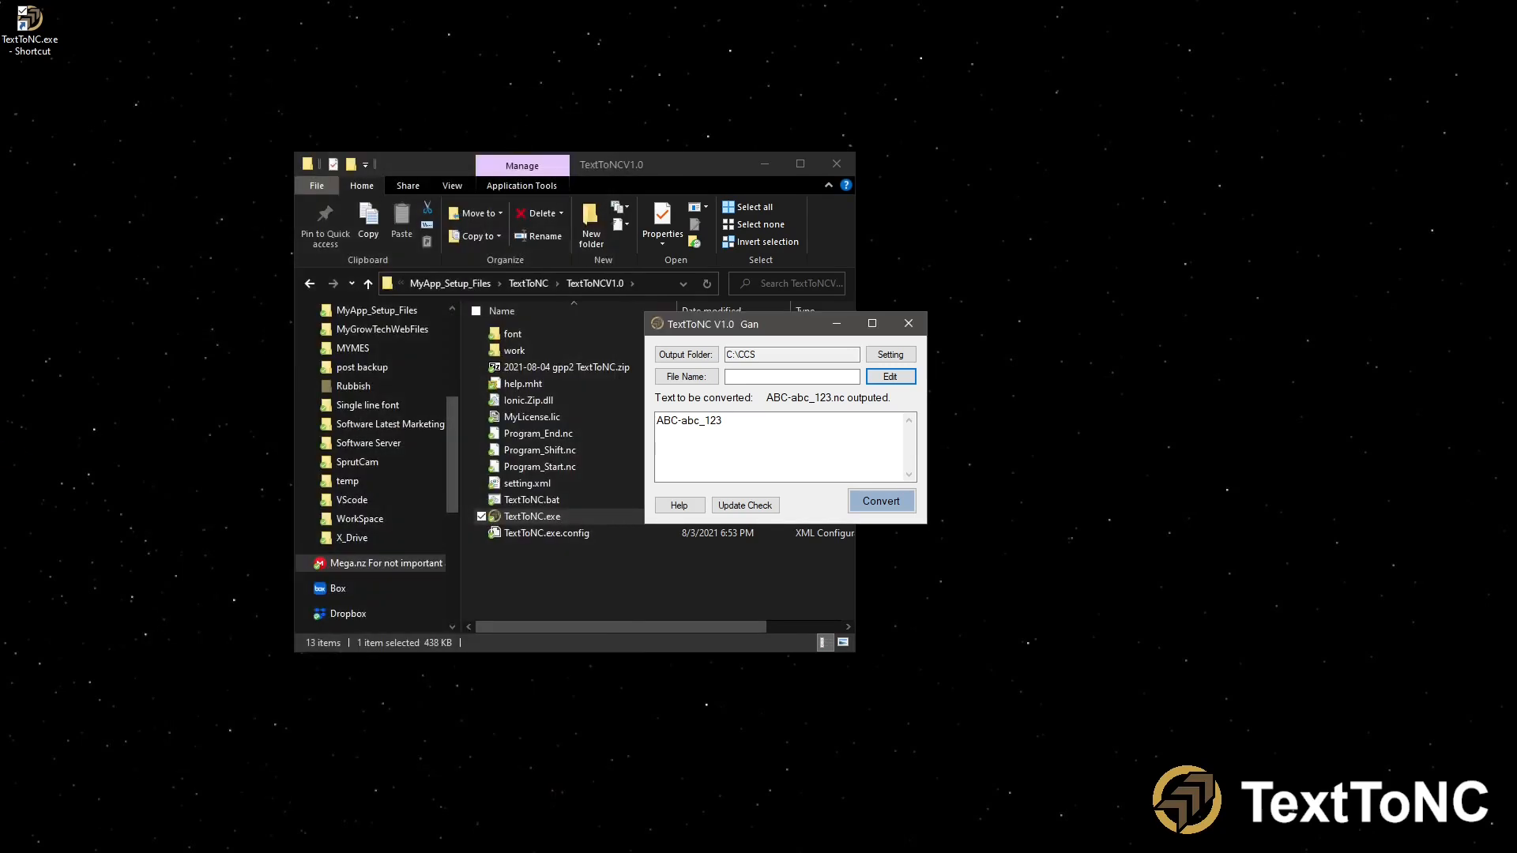
Switch to NC Viewer in the browser and replace all the default GCode File text with the copied ABC-abc_123 program.
{"action": "key", "text": "alt+Tab"}
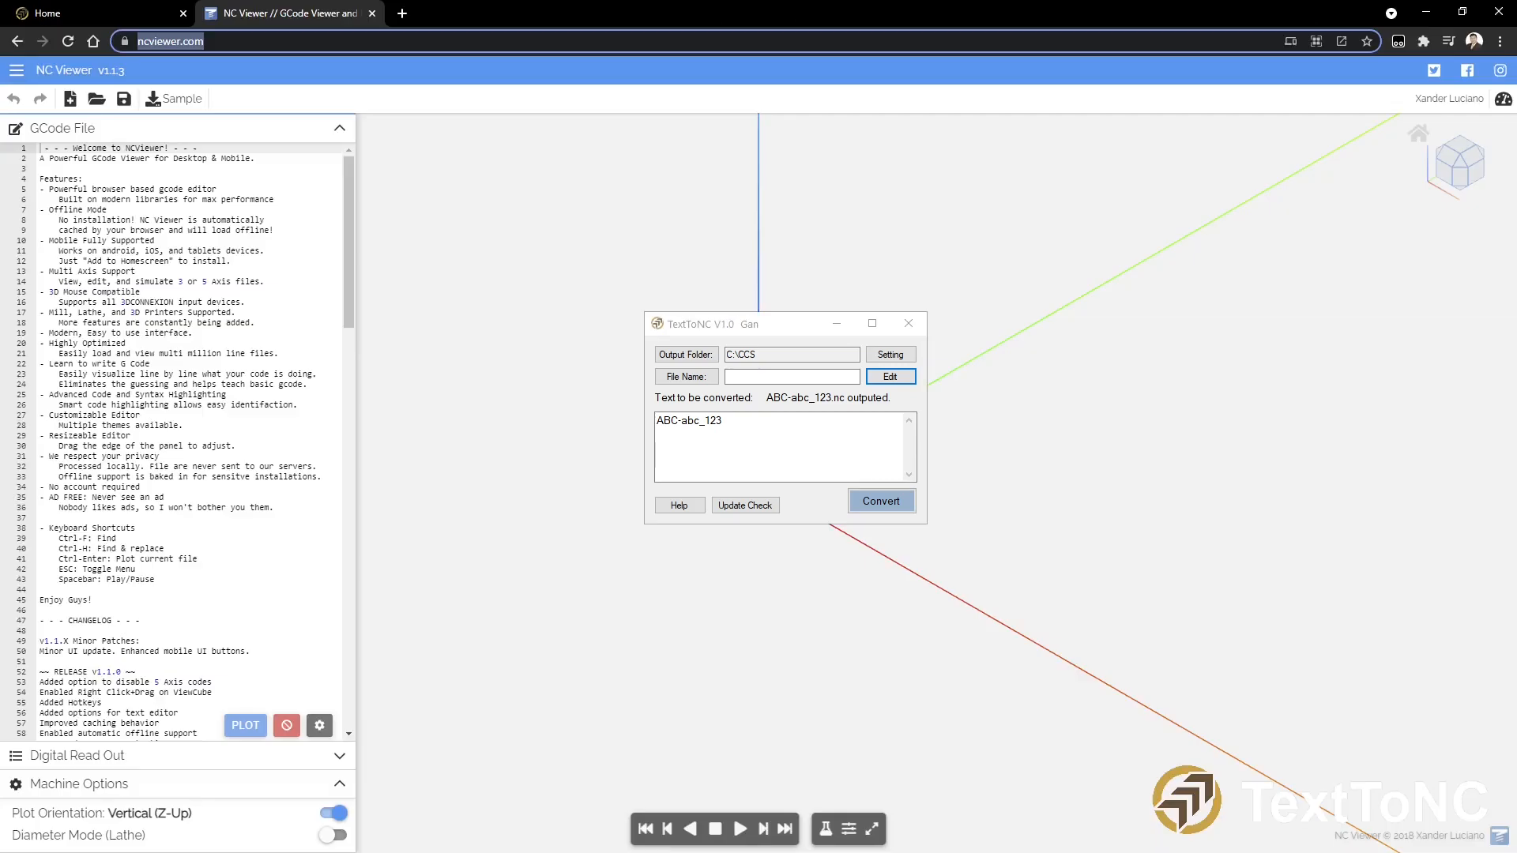
{"action": "left_click", "coordinate": [215, 529]}
{"action": "key", "text": "ctrl+a"}
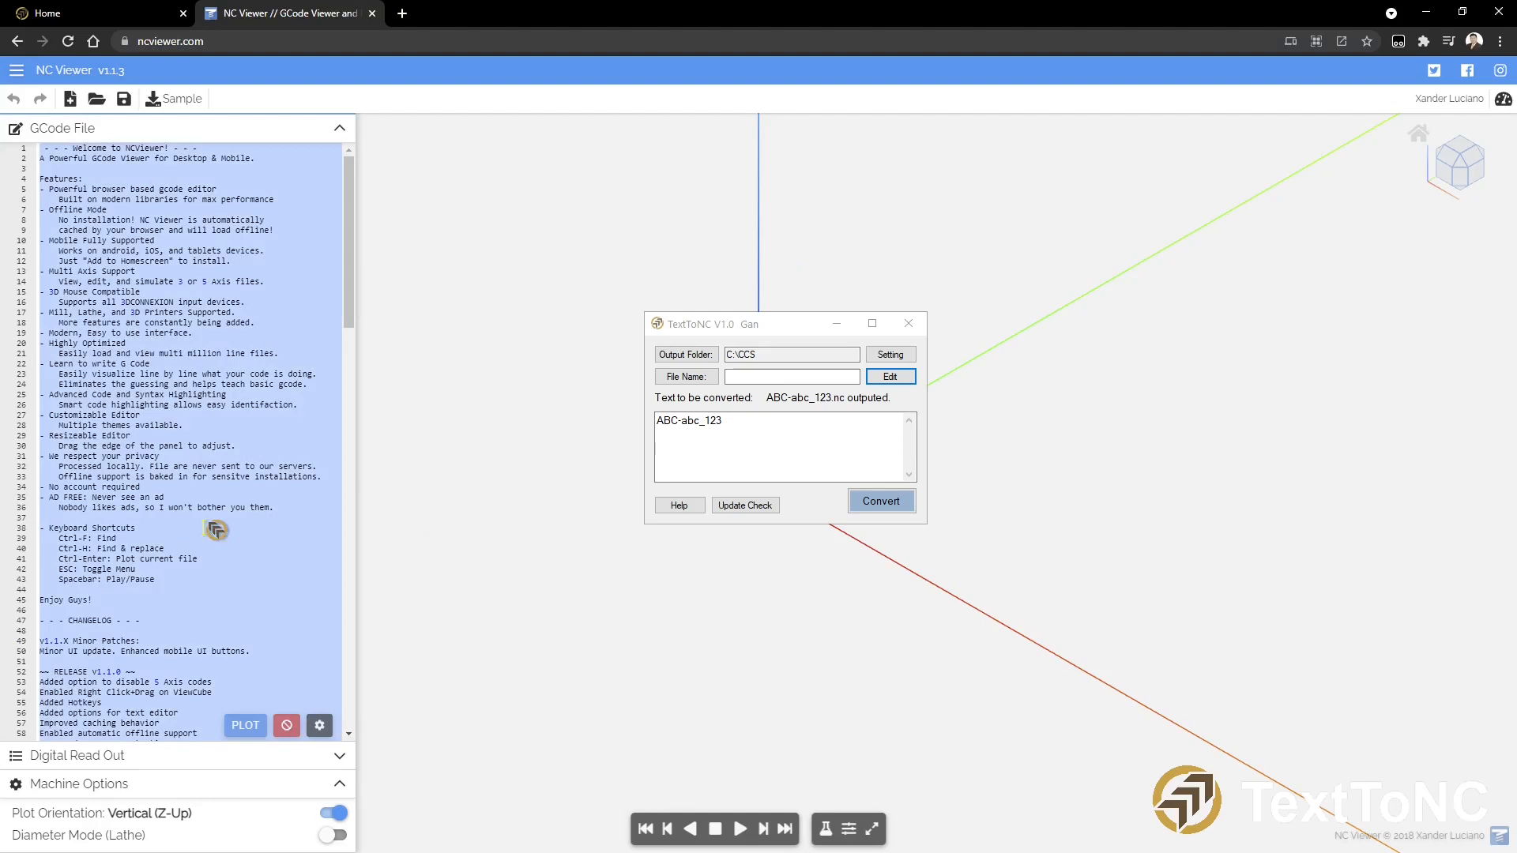
{"action": "key", "text": "ctrl+v"}
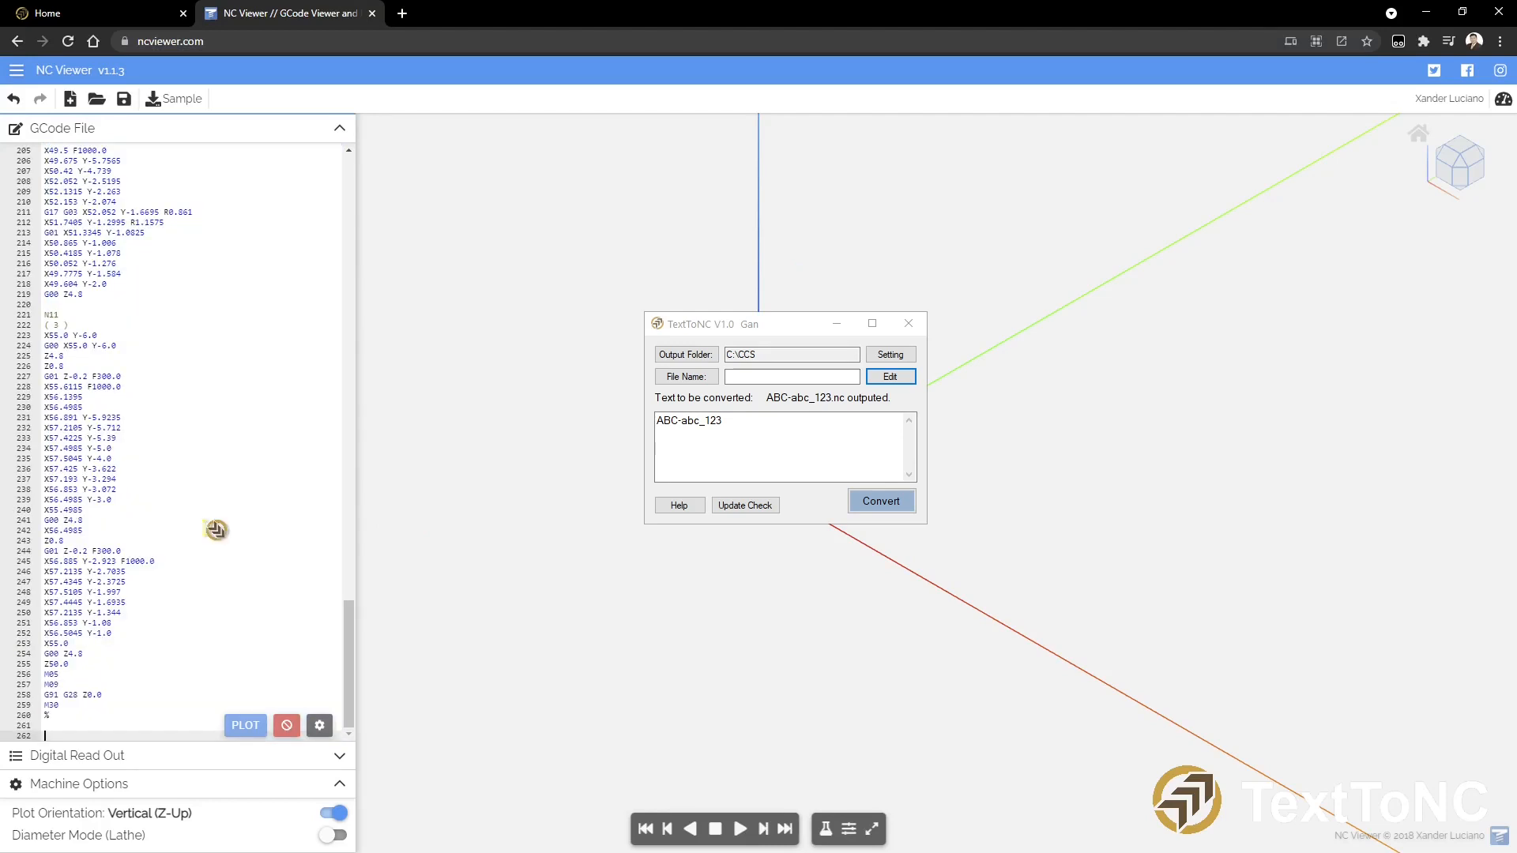
Plot the ABC-abc_123 program in NC Viewer and inspect the engraved text toolpath, keeping the TextToNC window clear of it.
{"action": "left_click", "coordinate": [244, 724]}
{"action": "left_click_drag", "start_coordinate": [782, 336], "coordinate": [1270, 234]}
{"action": "scroll", "coordinate": [839, 574], "scroll_direction": "down", "scroll_amount": 10}
{"action": "scroll", "coordinate": [822, 561], "scroll_direction": "down", "scroll_amount": 5}
{"action": "scroll", "coordinate": [868, 715], "scroll_direction": "down", "scroll_amount": 3}
{"action": "left_click_drag", "start_coordinate": [765, 678], "coordinate": [1059, 772]}
{"action": "scroll", "coordinate": [1216, 509], "scroll_direction": "up", "scroll_amount": 5}
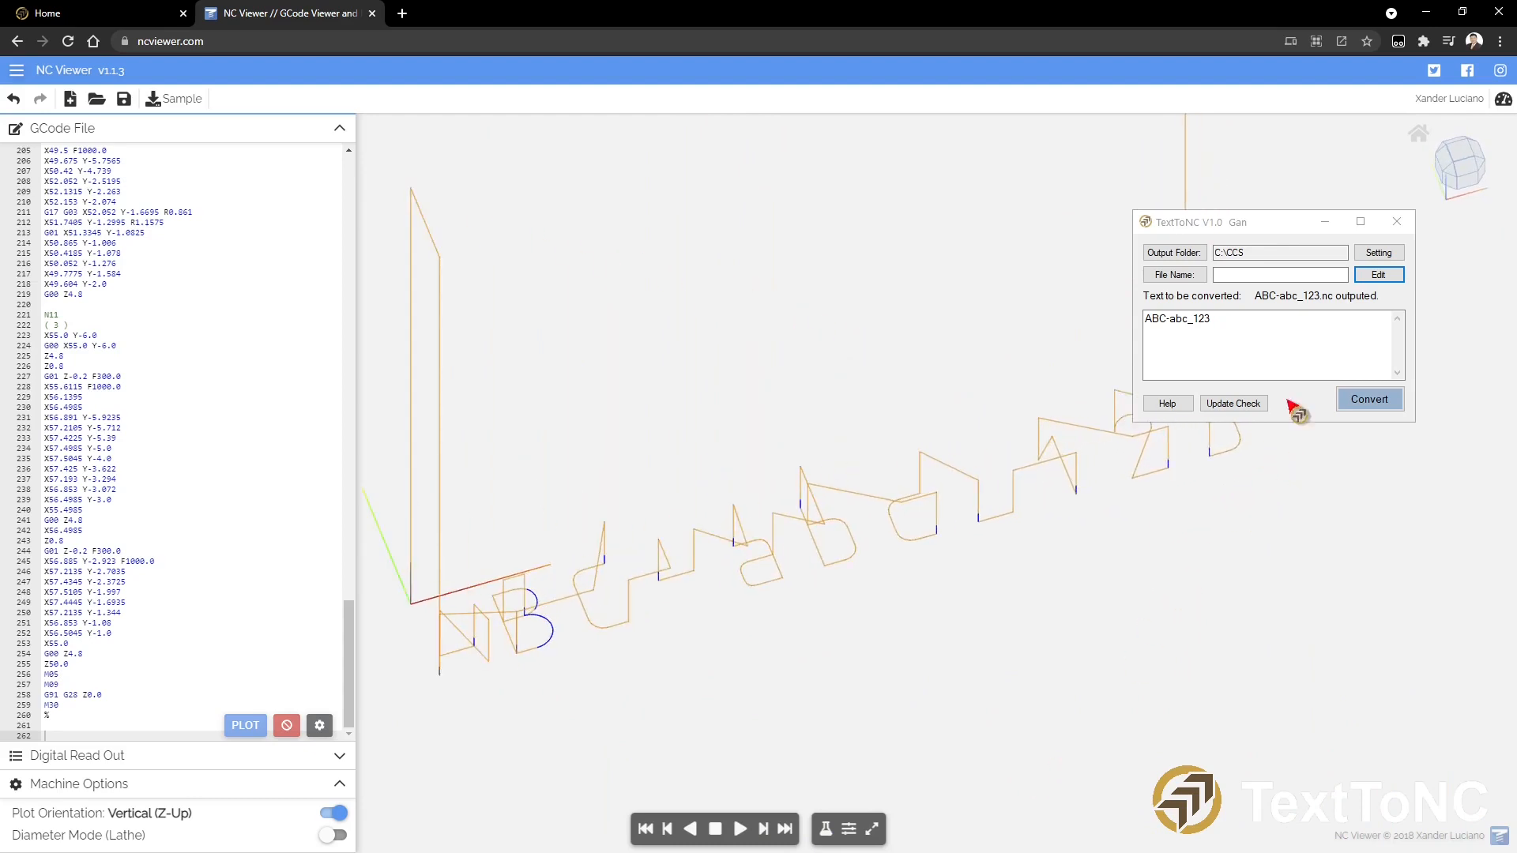
Add the lines "I love this application." and "It helps a lot." below ABC-abc_123 in TextToNC and convert the text.
{"action": "left_click_drag", "start_coordinate": [1286, 228], "coordinate": [864, 192]}
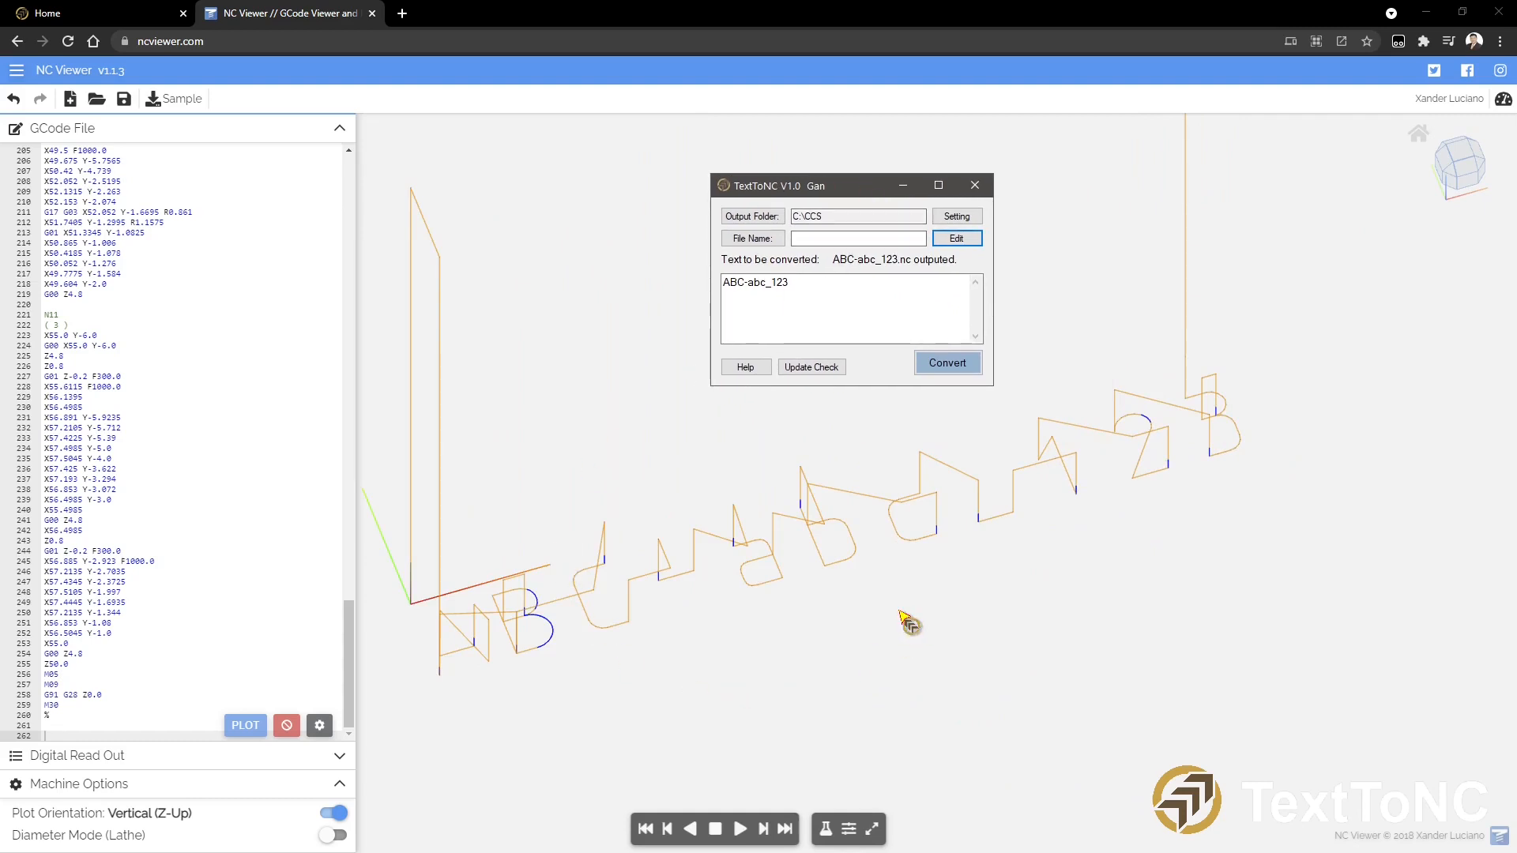
{"action": "left_click", "coordinate": [828, 293]}
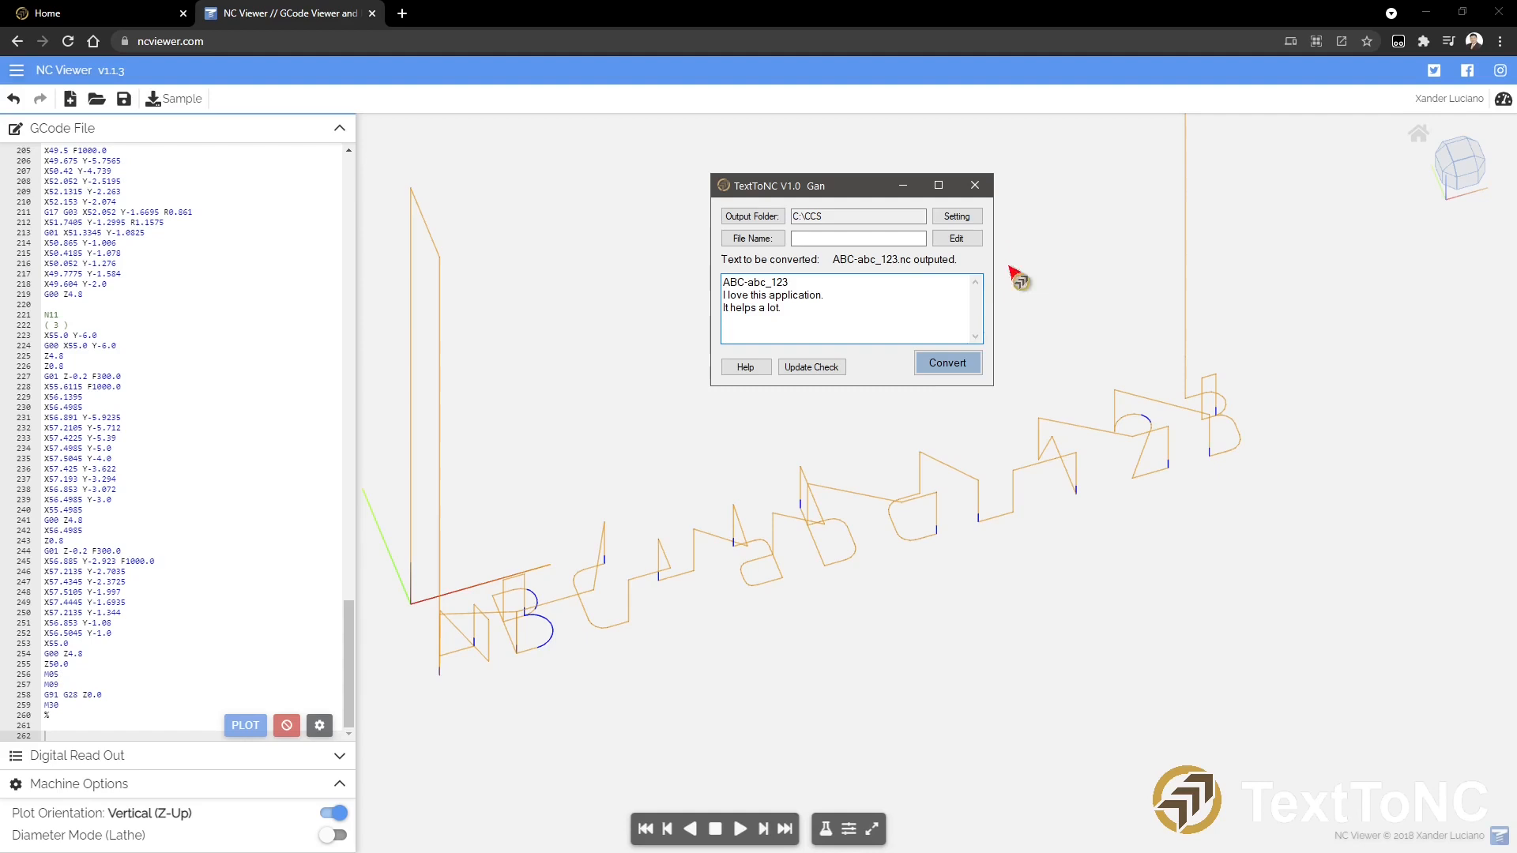
{"action": "left_click", "coordinate": [956, 366]}
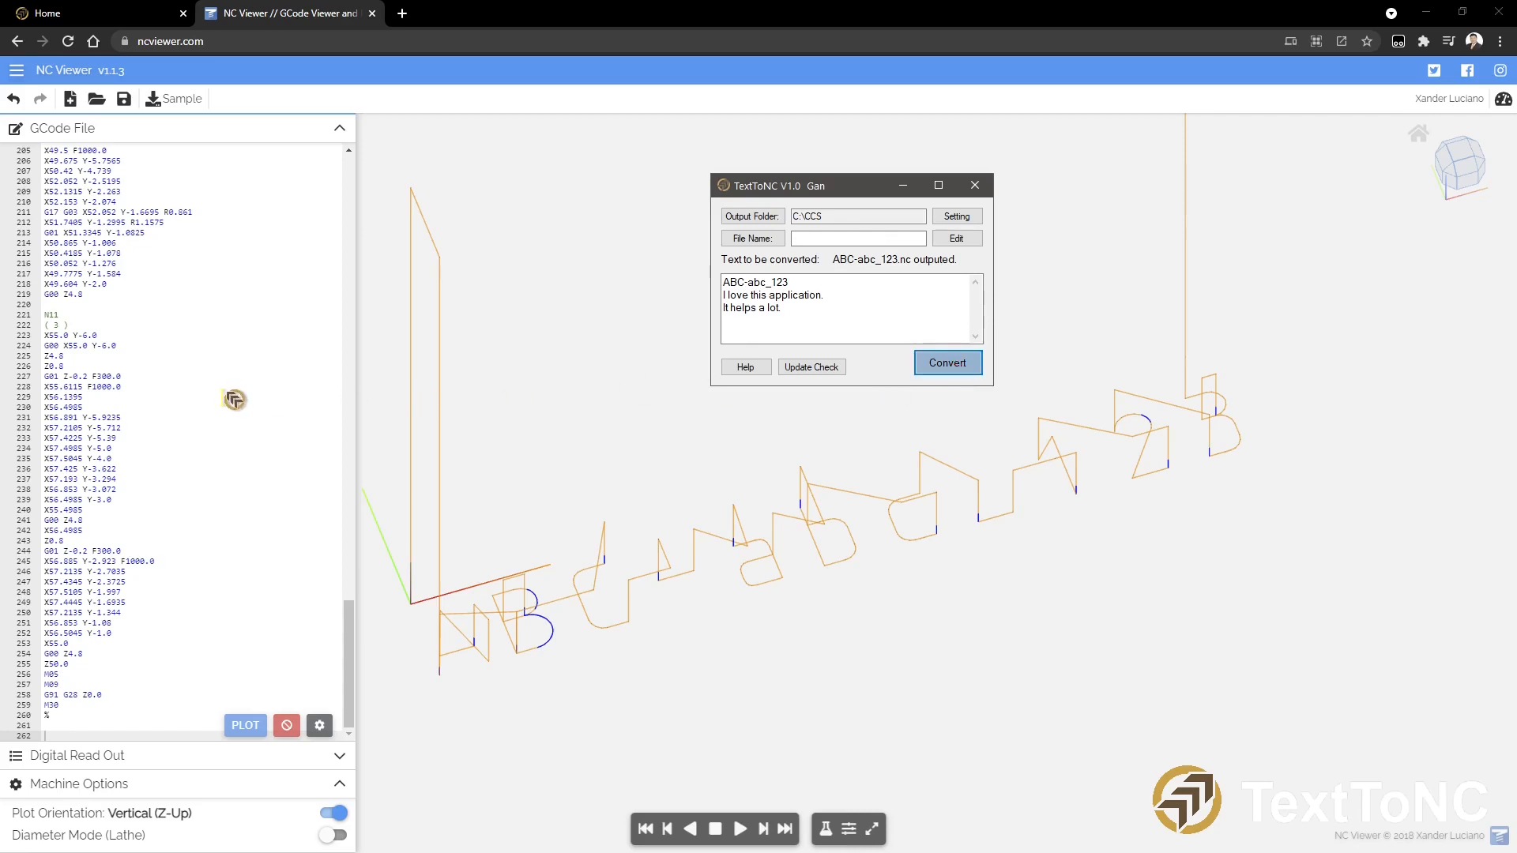
Replace the whole GCode File text with the copied three-line program, plot it and inspect the toolpath from several angles.
{"action": "left_click", "coordinate": [235, 400]}
{"action": "key", "text": "ctrl+a"}
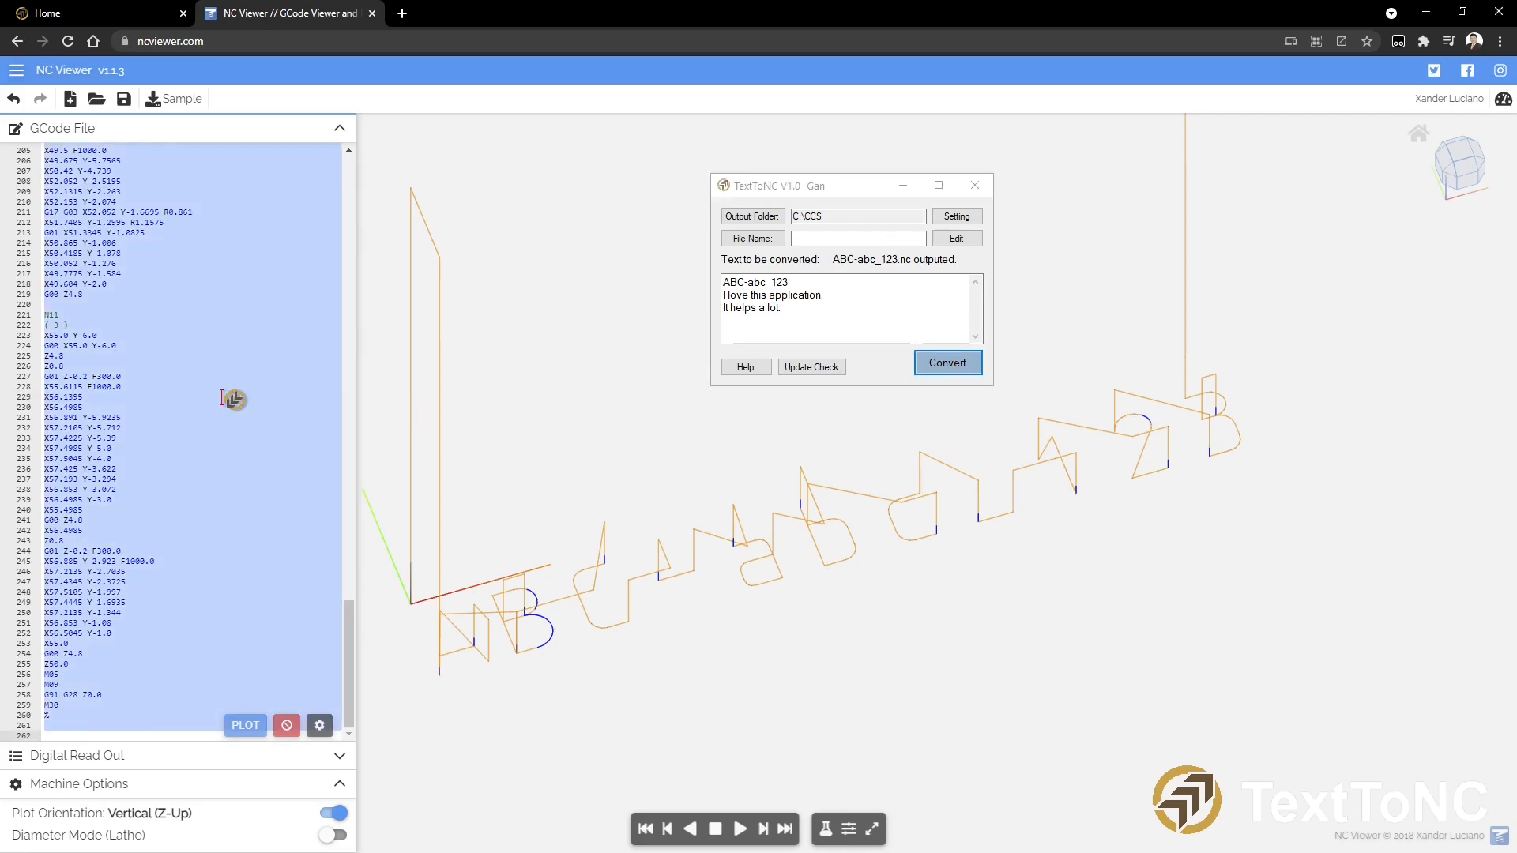
{"action": "key", "text": "ctrl+v"}
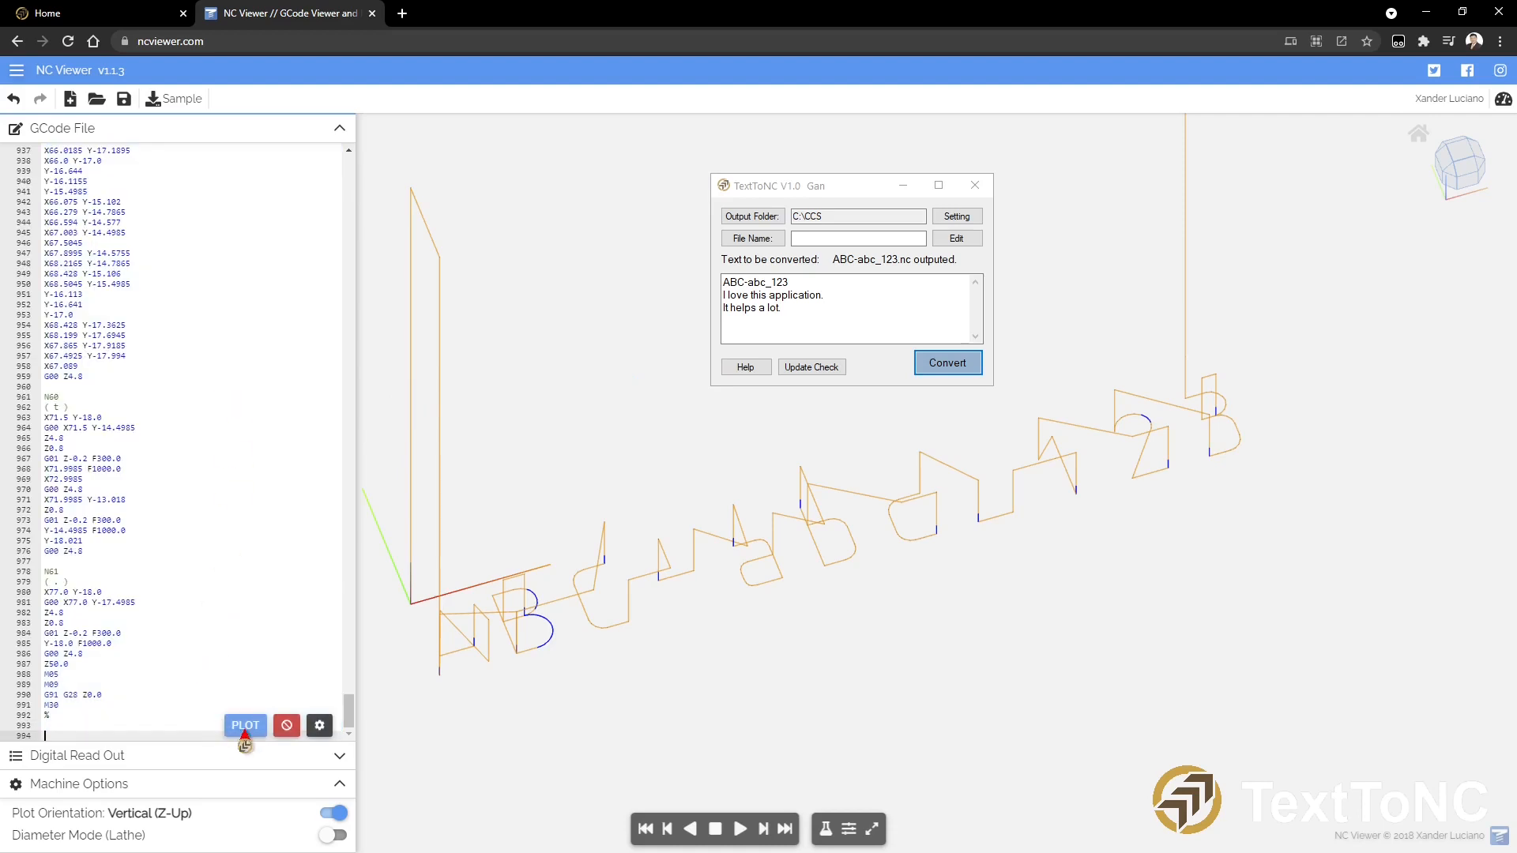
{"action": "left_click", "coordinate": [246, 726]}
{"action": "scroll", "coordinate": [667, 474], "scroll_direction": "down", "scroll_amount": 3}
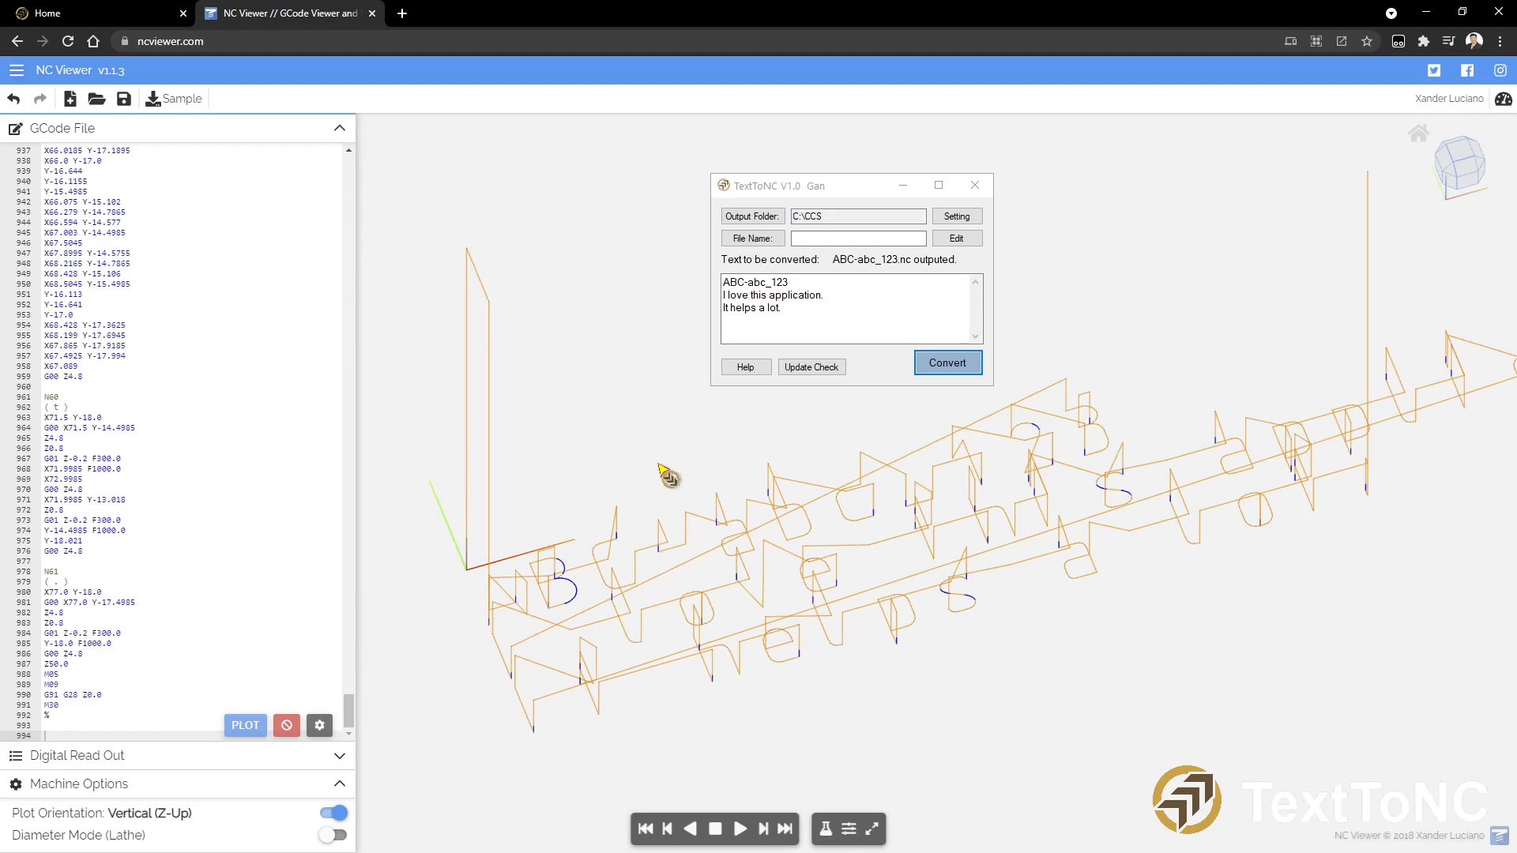
{"action": "mouse_move", "coordinate": [988, 580]}
{"action": "left_mouse_down"}
{"action": "mouse_move", "coordinate": [987, 545]}
{"action": "mouse_move", "coordinate": [964, 643]}
{"action": "mouse_move", "coordinate": [977, 594]}
{"action": "mouse_move", "coordinate": [979, 609]}
{"action": "left_mouse_up"}
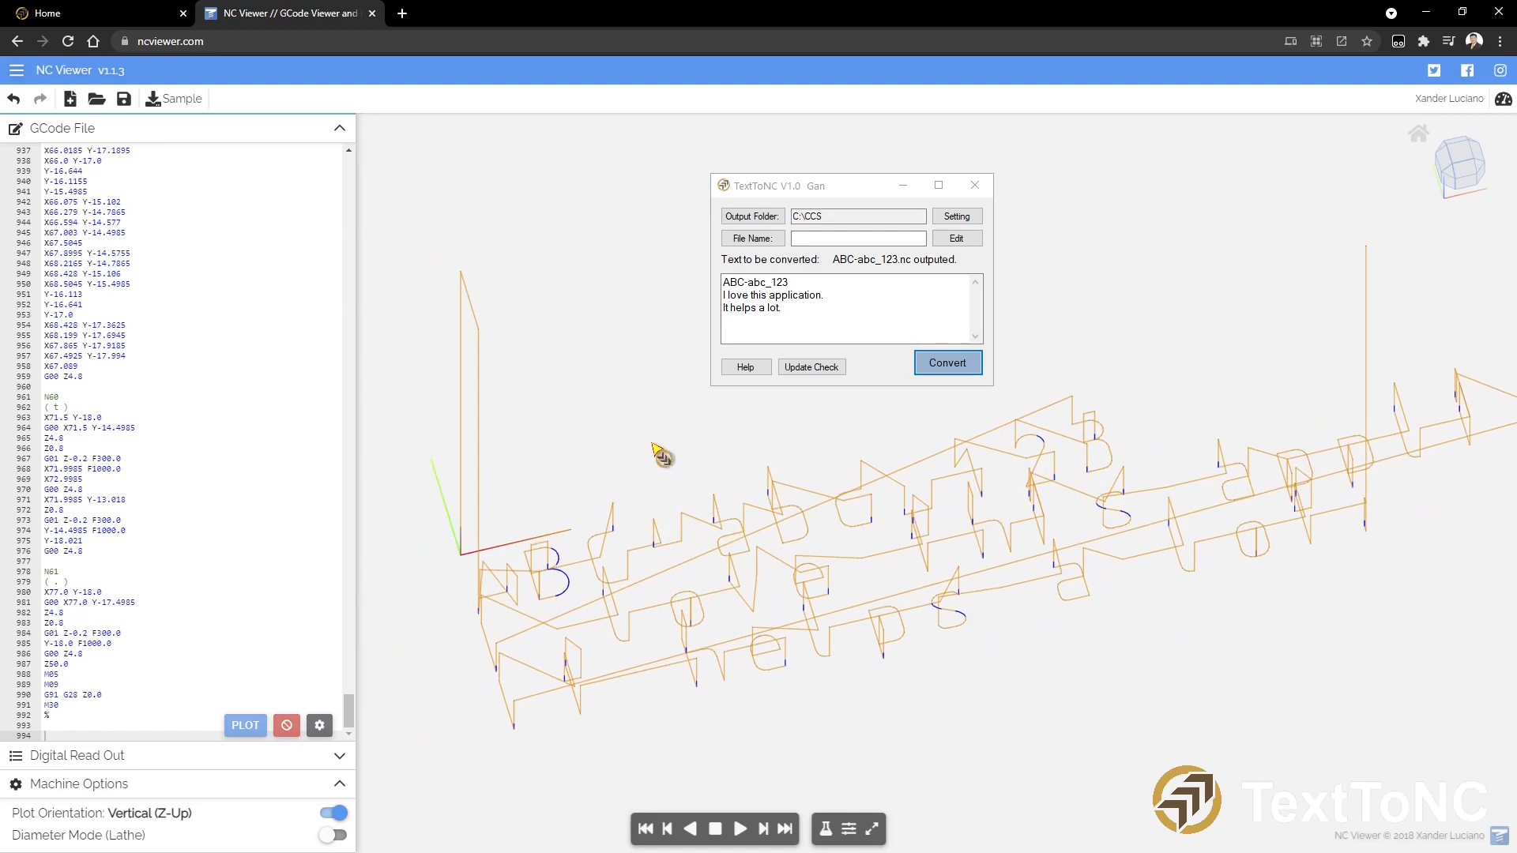
{"action": "left_click_drag", "start_coordinate": [662, 452], "coordinate": [677, 439]}
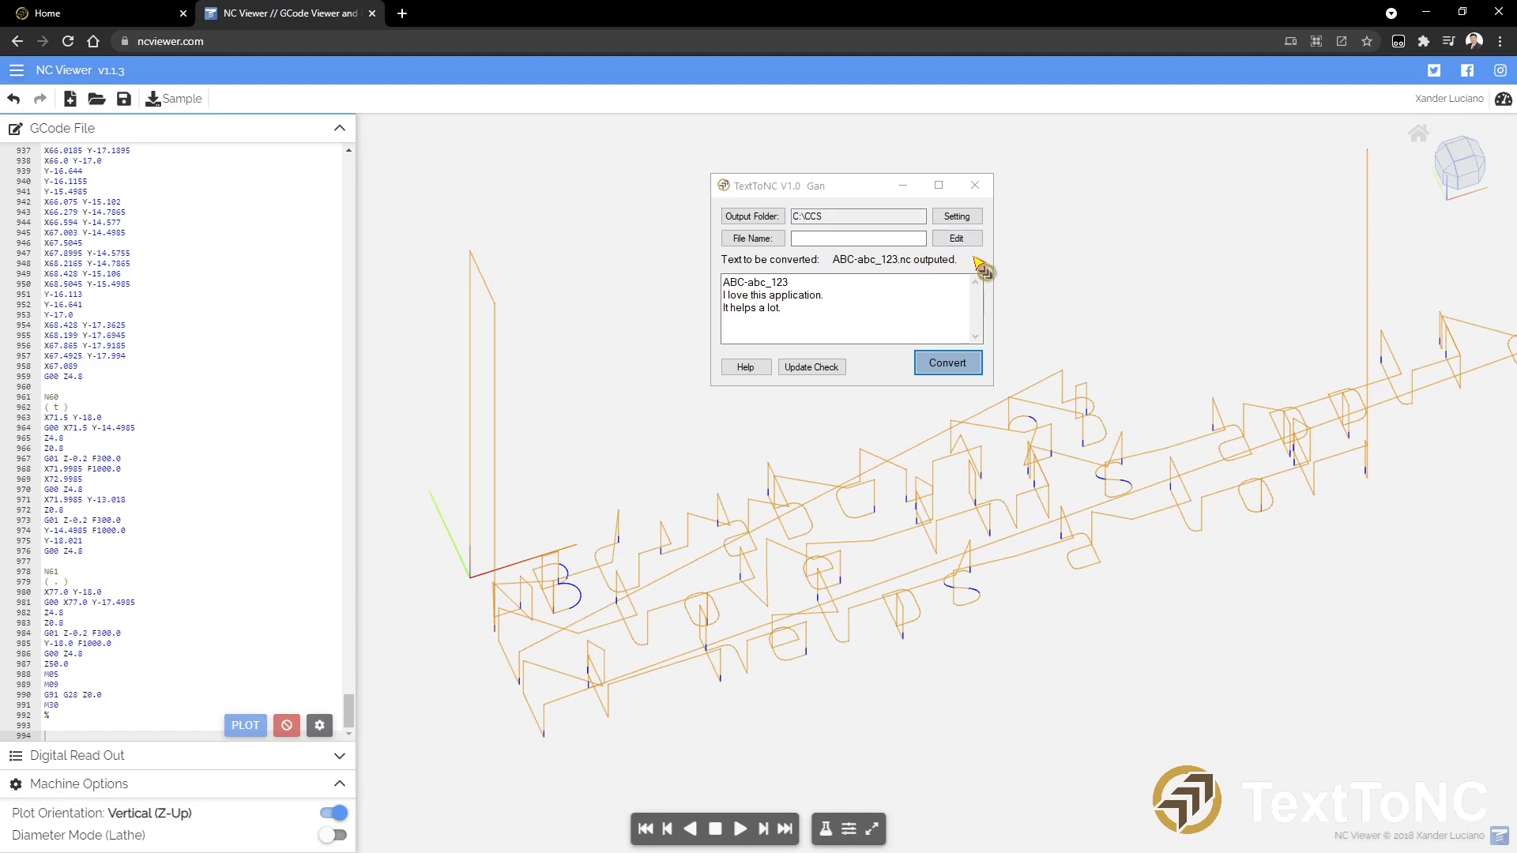
Go to the start of the GCode and enlarge the page to read the header comments on size, depth and spacing.
{"action": "scroll", "coordinate": [119, 426], "scroll_direction": "up", "scroll_amount": 8}
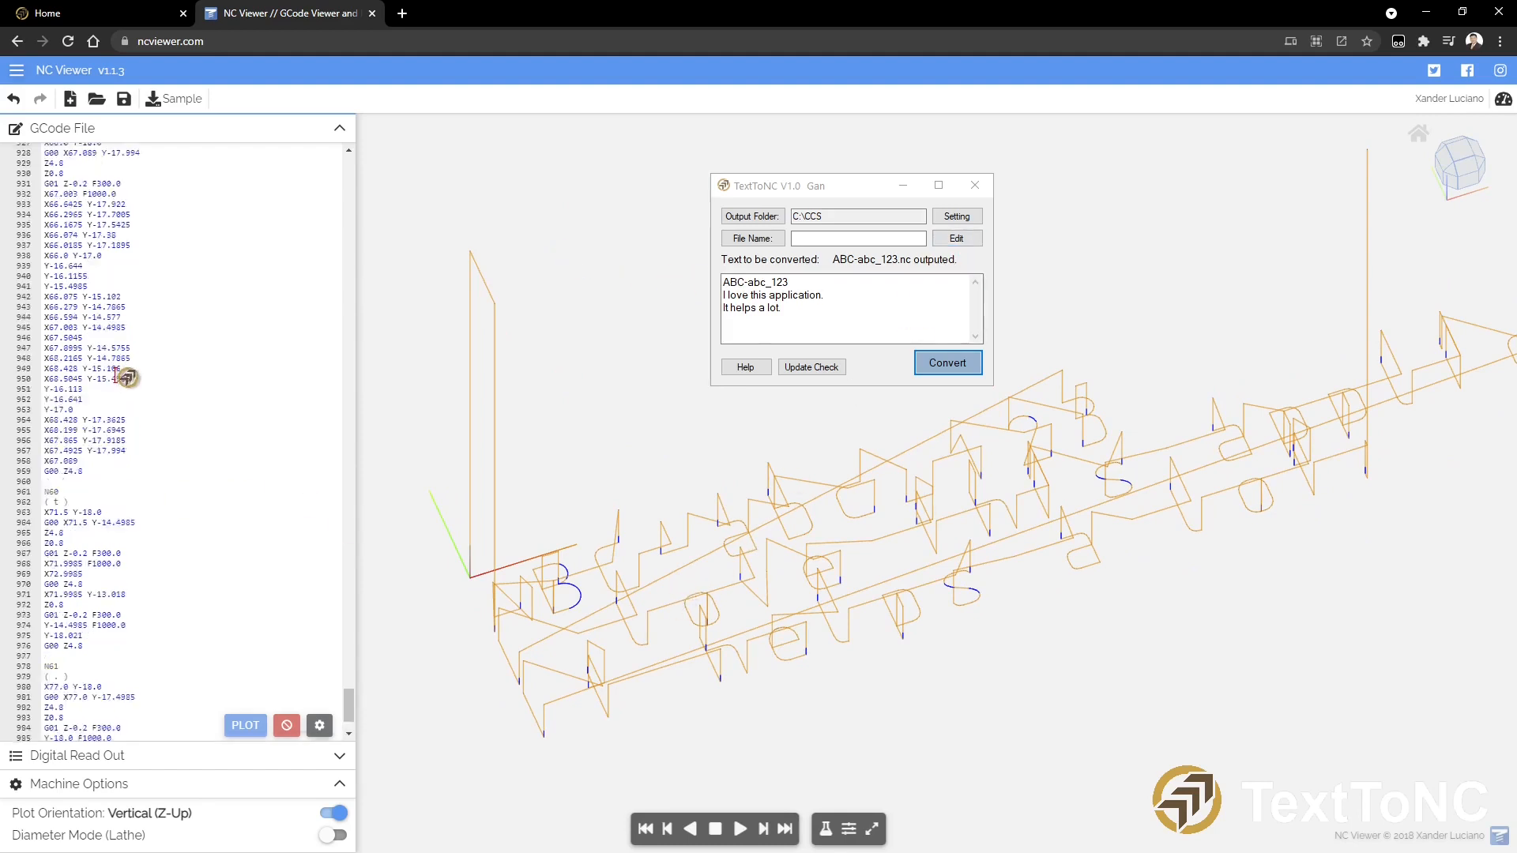
{"action": "scroll", "coordinate": [175, 316], "scroll_direction": "up", "scroll_amount": 15}
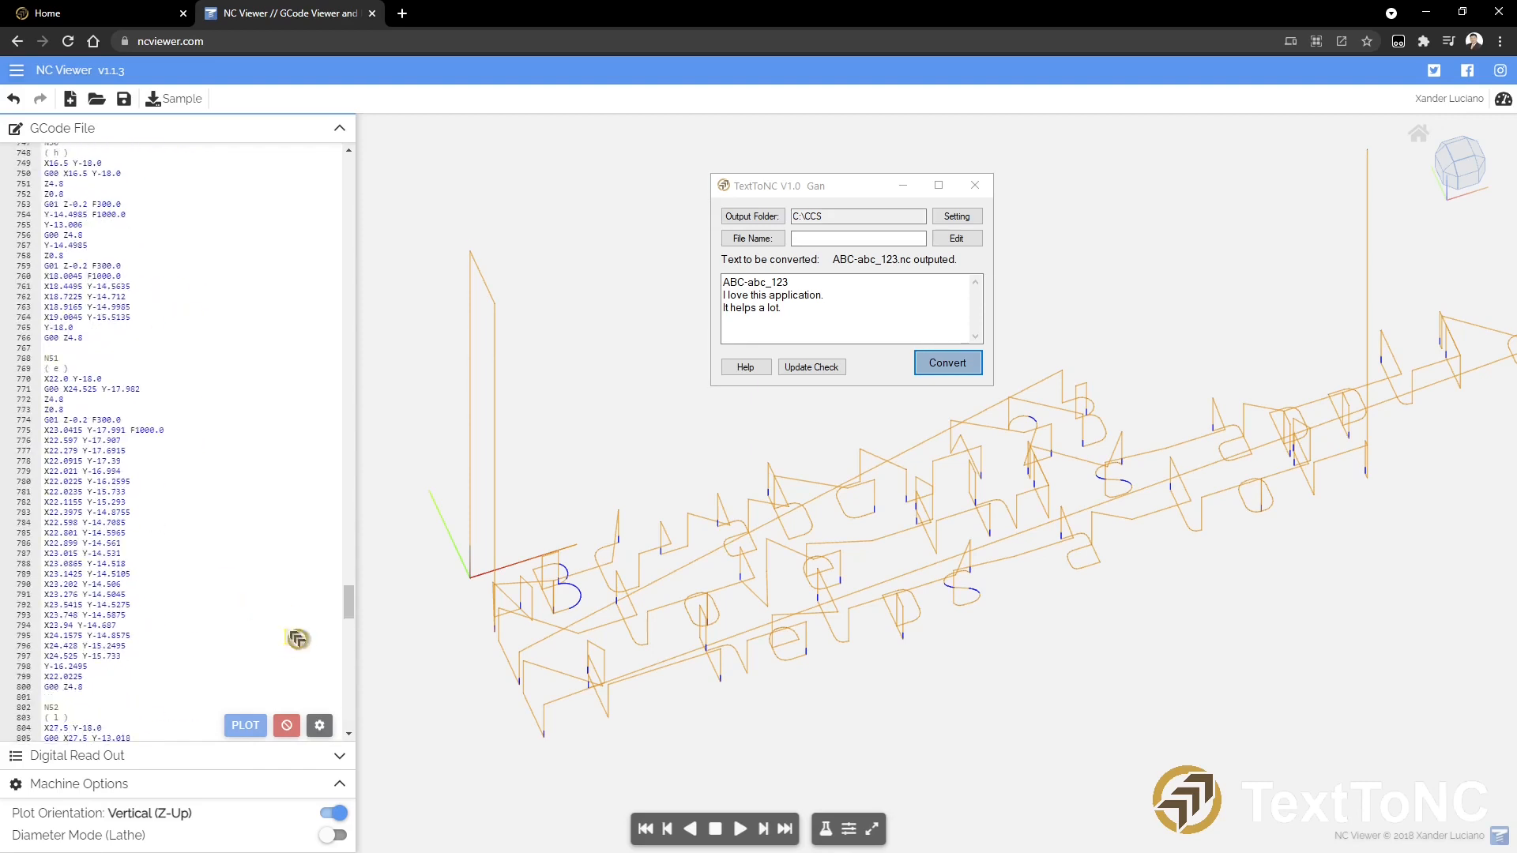
{"action": "left_click_drag", "start_coordinate": [349, 606], "coordinate": [331, 166]}
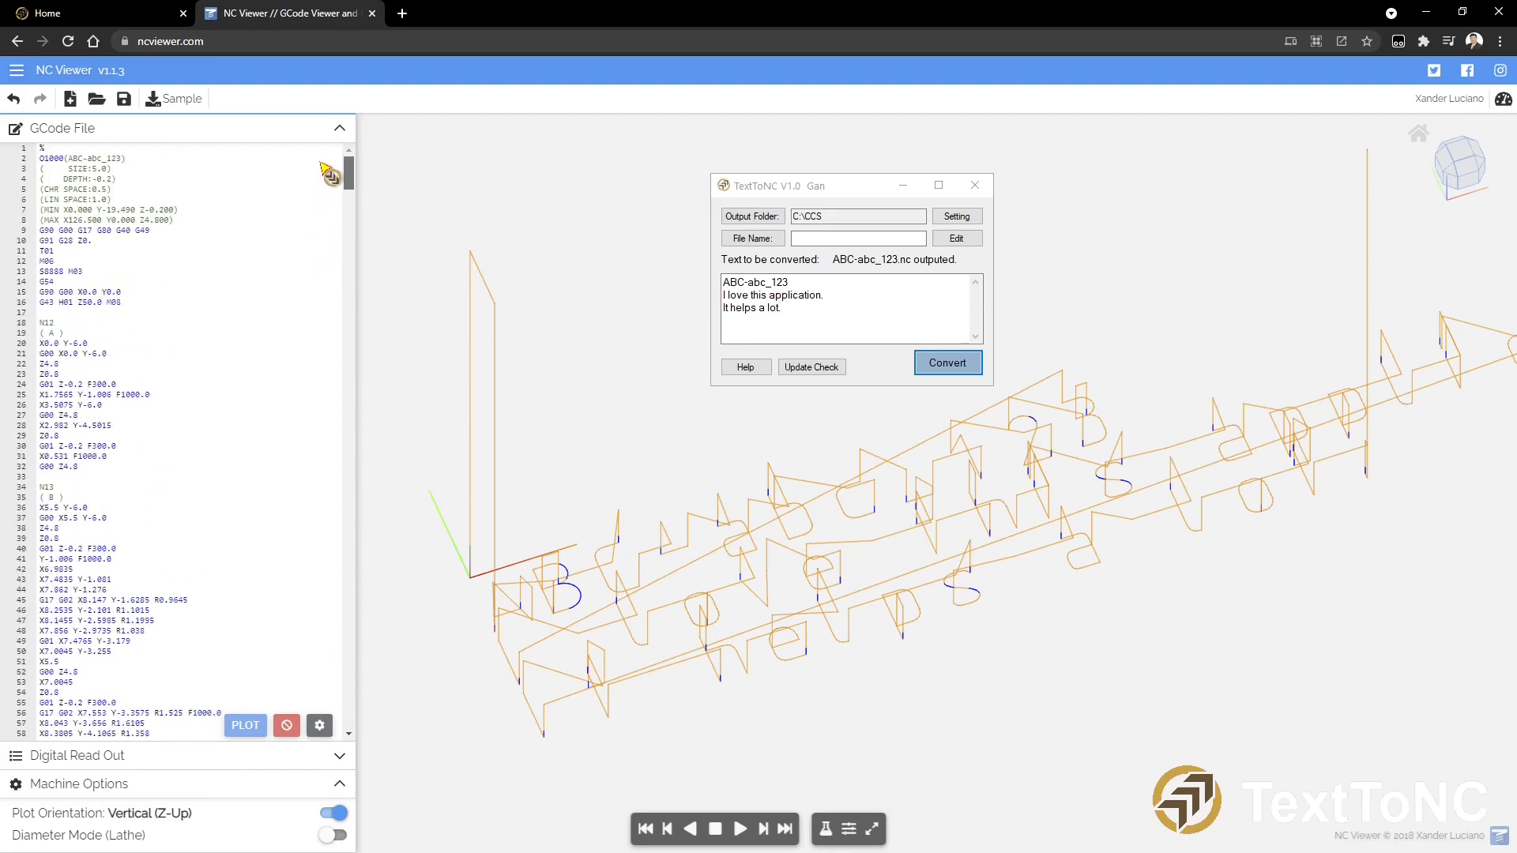
{"action": "left_click", "coordinate": [146, 168]}
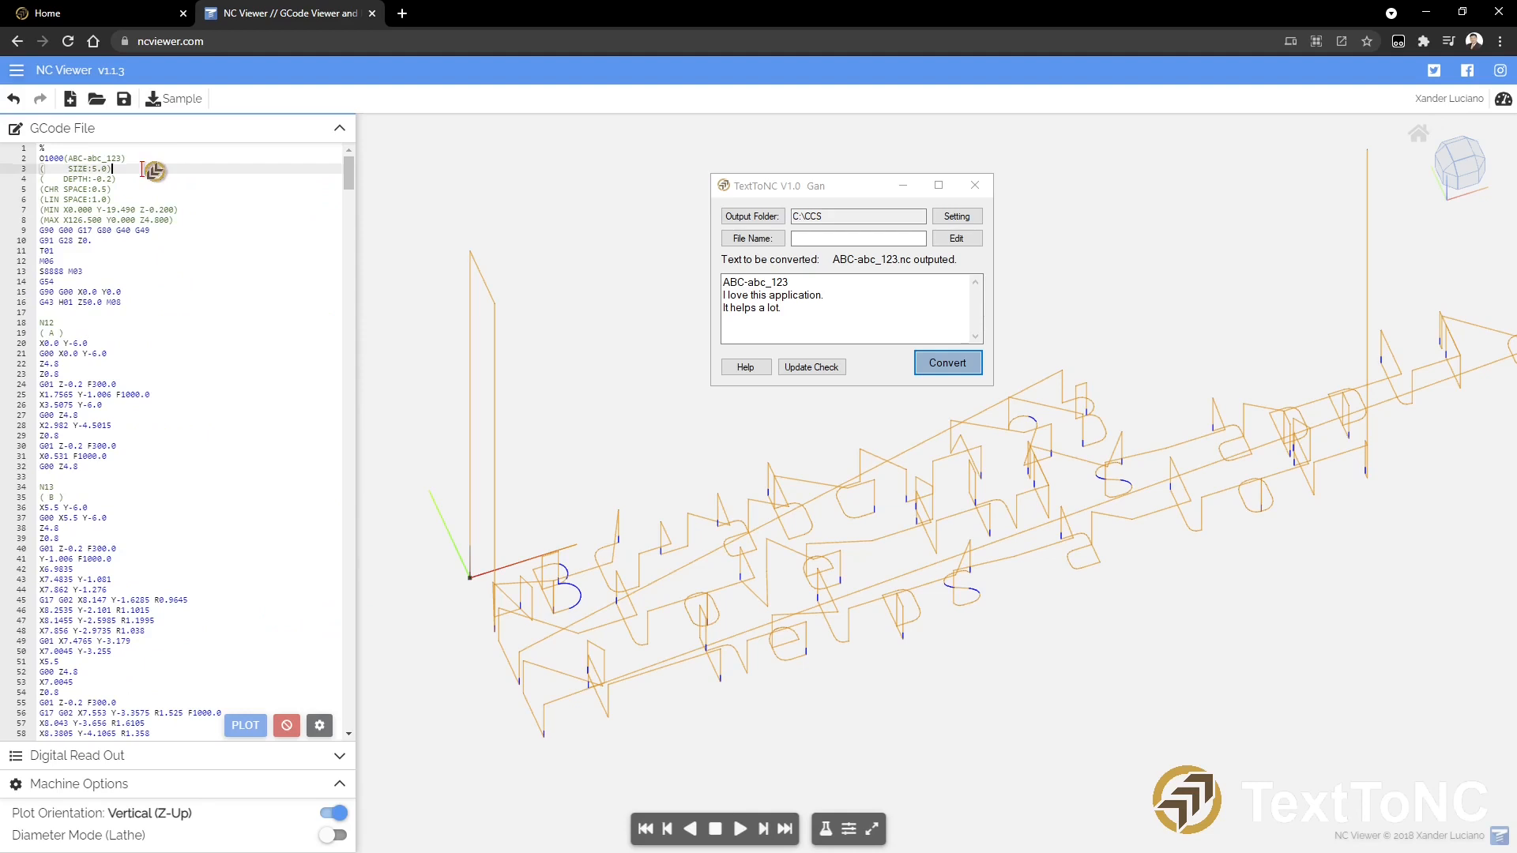
{"action": "scroll", "coordinate": [142, 169], "scroll_direction": "up", "scroll_amount": 2, "text": "ctrl"}
{"action": "scroll", "coordinate": [154, 172], "scroll_direction": "up", "scroll_amount": 1, "text": "ctrl"}
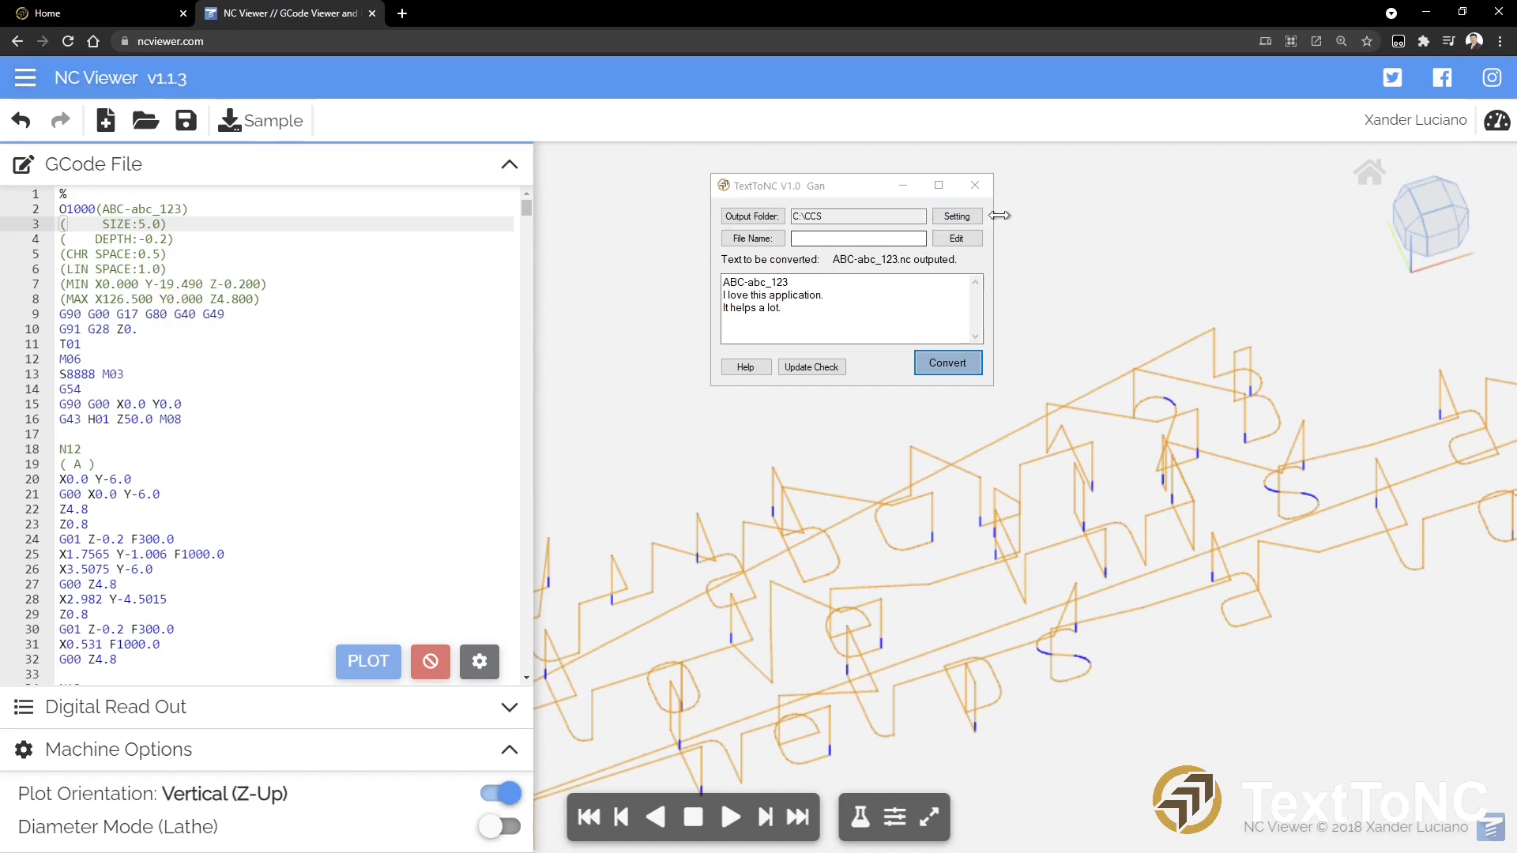
Open the TextToNC settings by getting through the password prompt.
{"action": "left_click", "coordinate": [957, 216]}
{"action": "left_click_drag", "start_coordinate": [741, 395], "coordinate": [743, 302]}
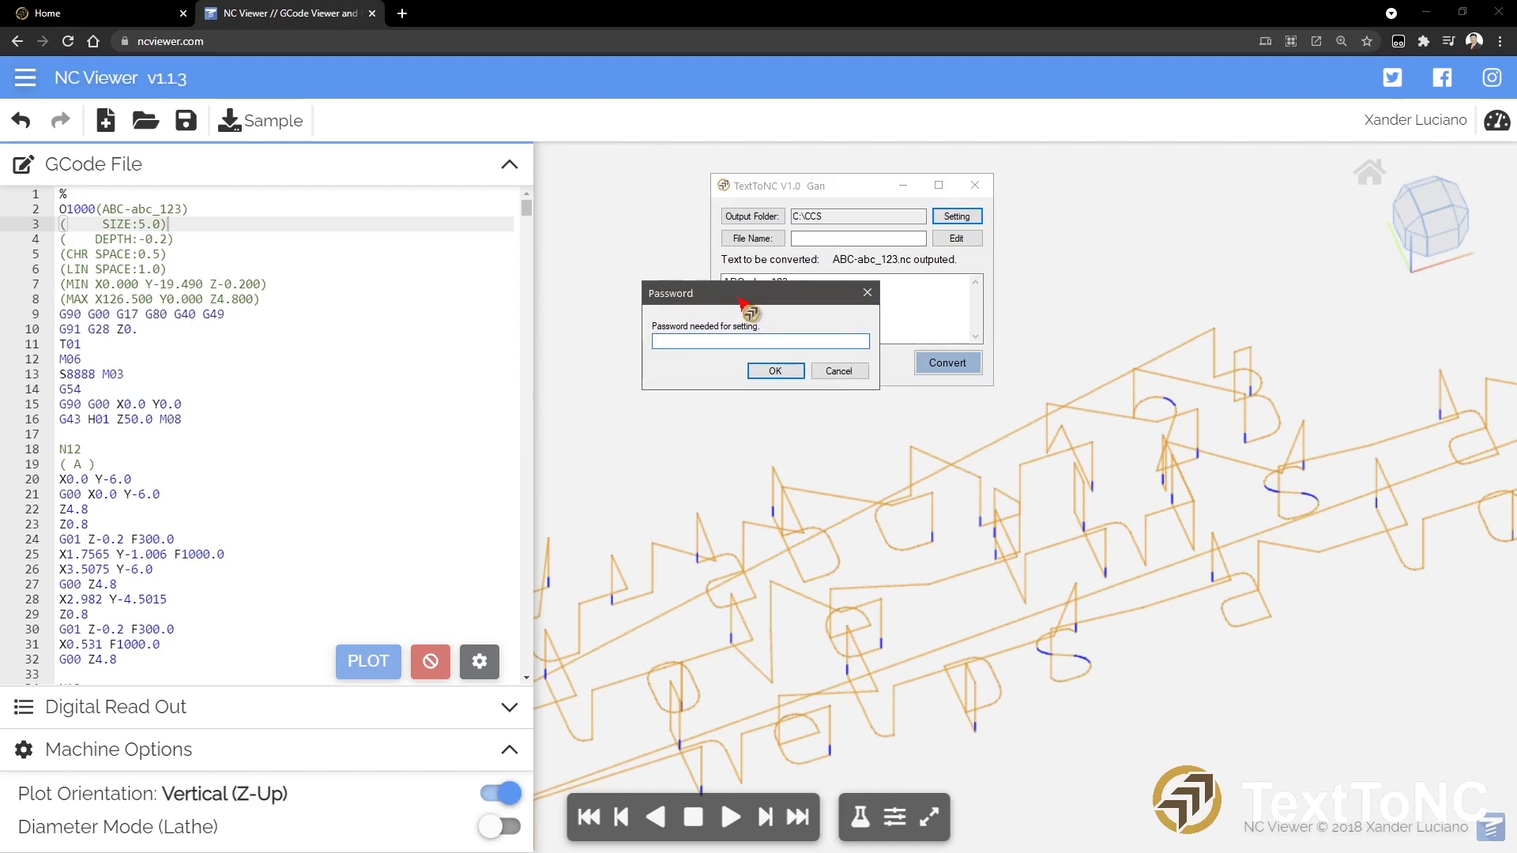
{"action": "left_click", "coordinate": [775, 371]}
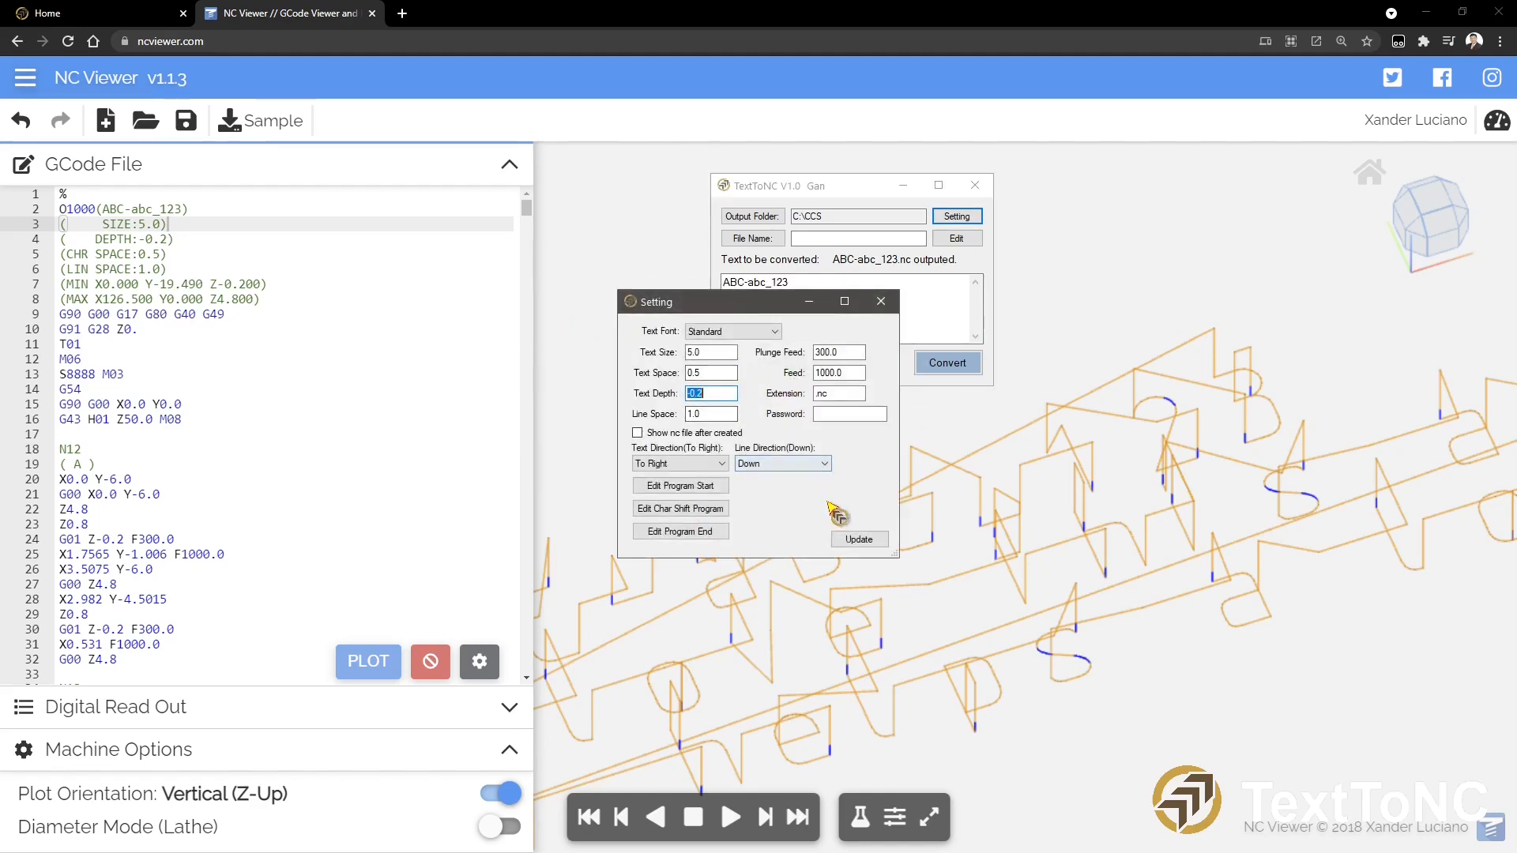
Review the password, text font, text size, extension and text direction options in the Setting window without changing them.
{"action": "left_click", "coordinate": [847, 414]}
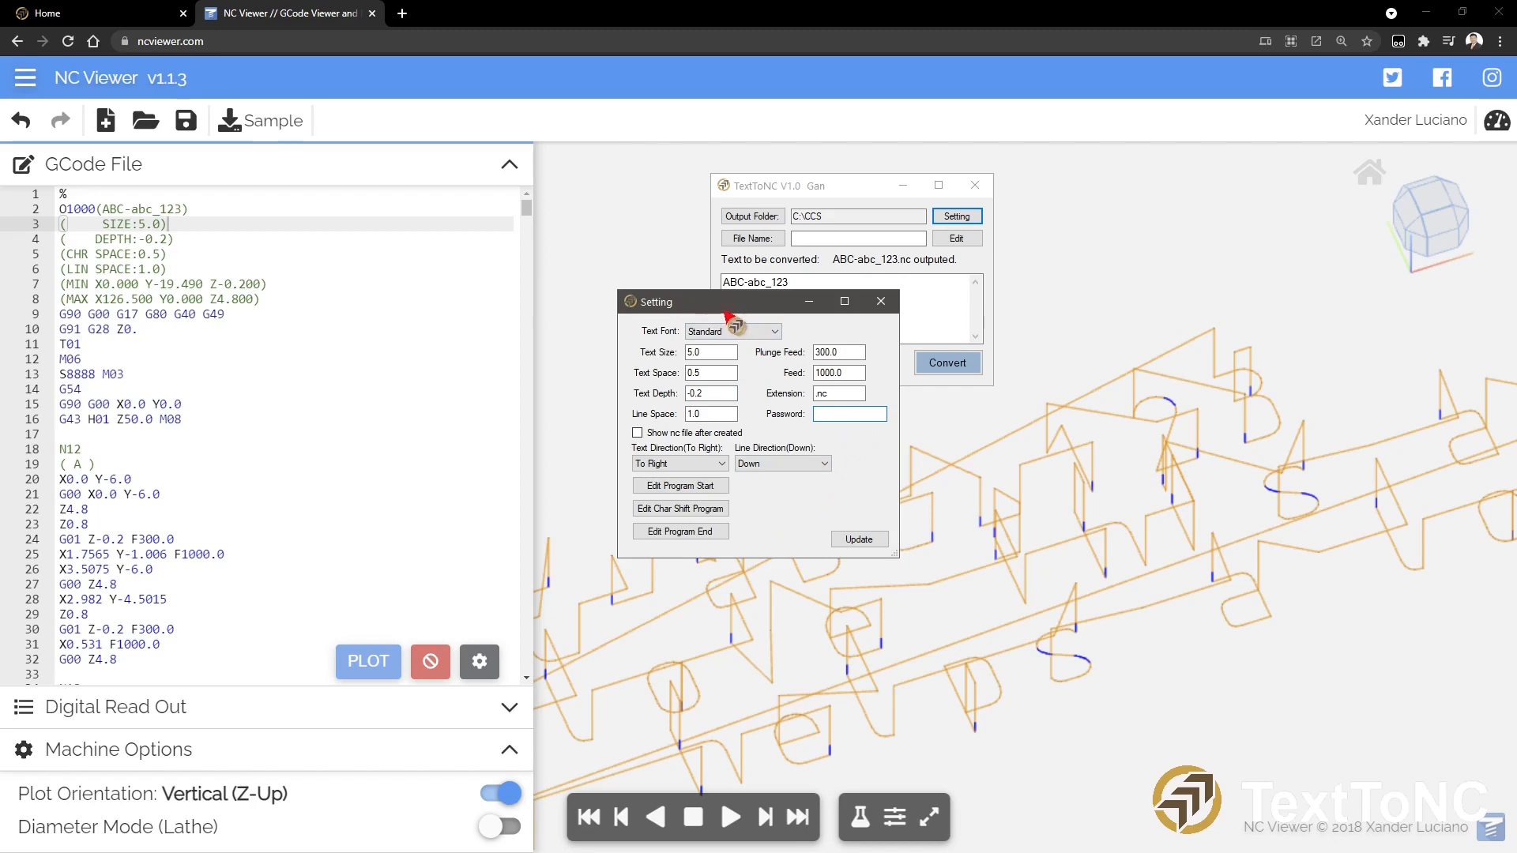
{"action": "left_click_drag", "start_coordinate": [728, 306], "coordinate": [731, 317]}
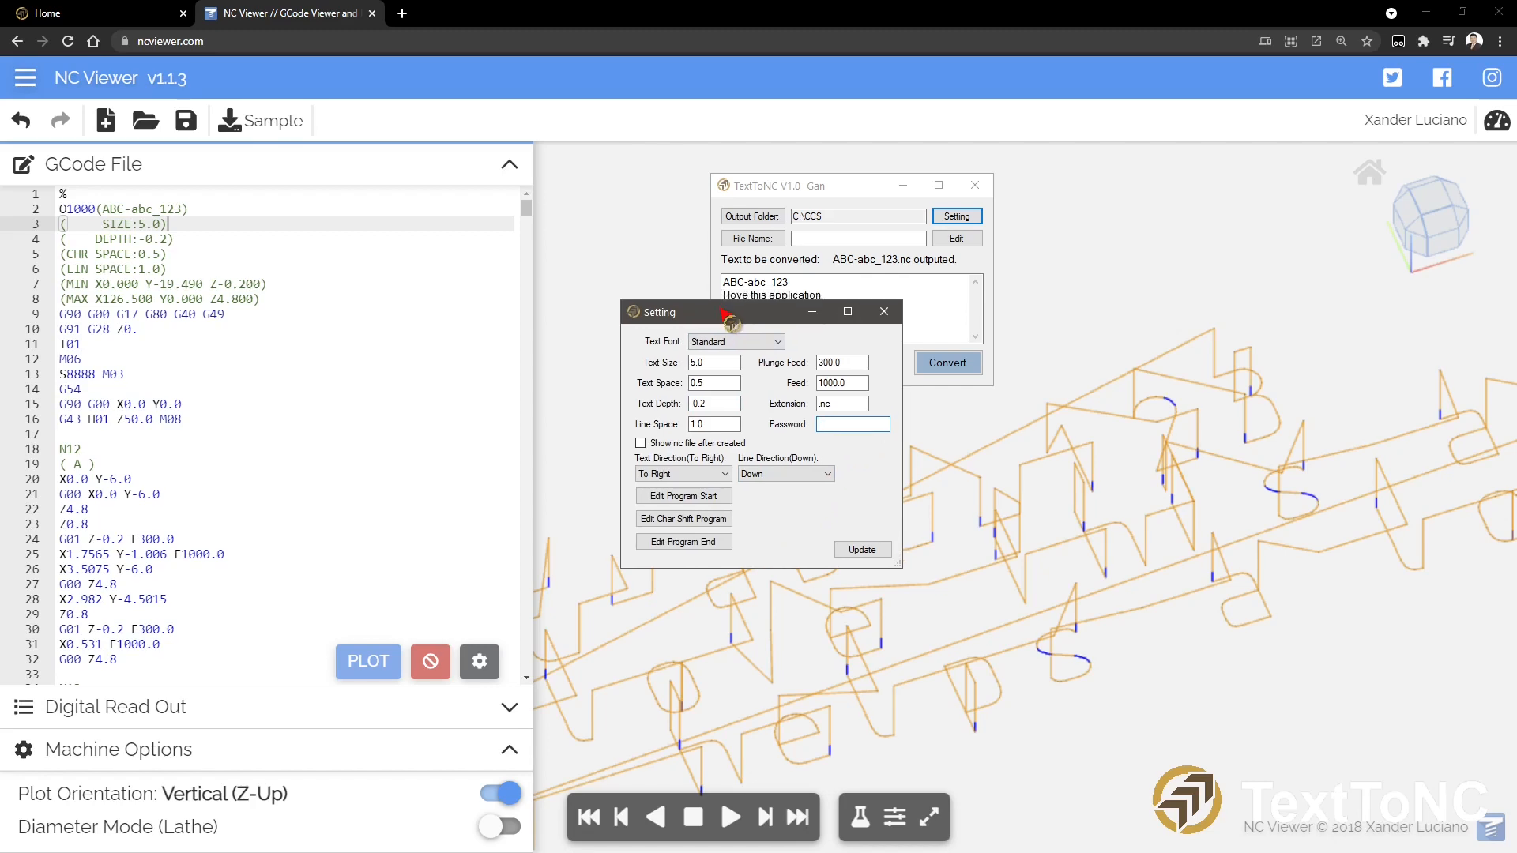
{"action": "left_click", "coordinate": [778, 343]}
{"action": "left_click", "coordinate": [777, 346]}
{"action": "left_click", "coordinate": [701, 365]}
{"action": "left_click", "coordinate": [841, 405]}
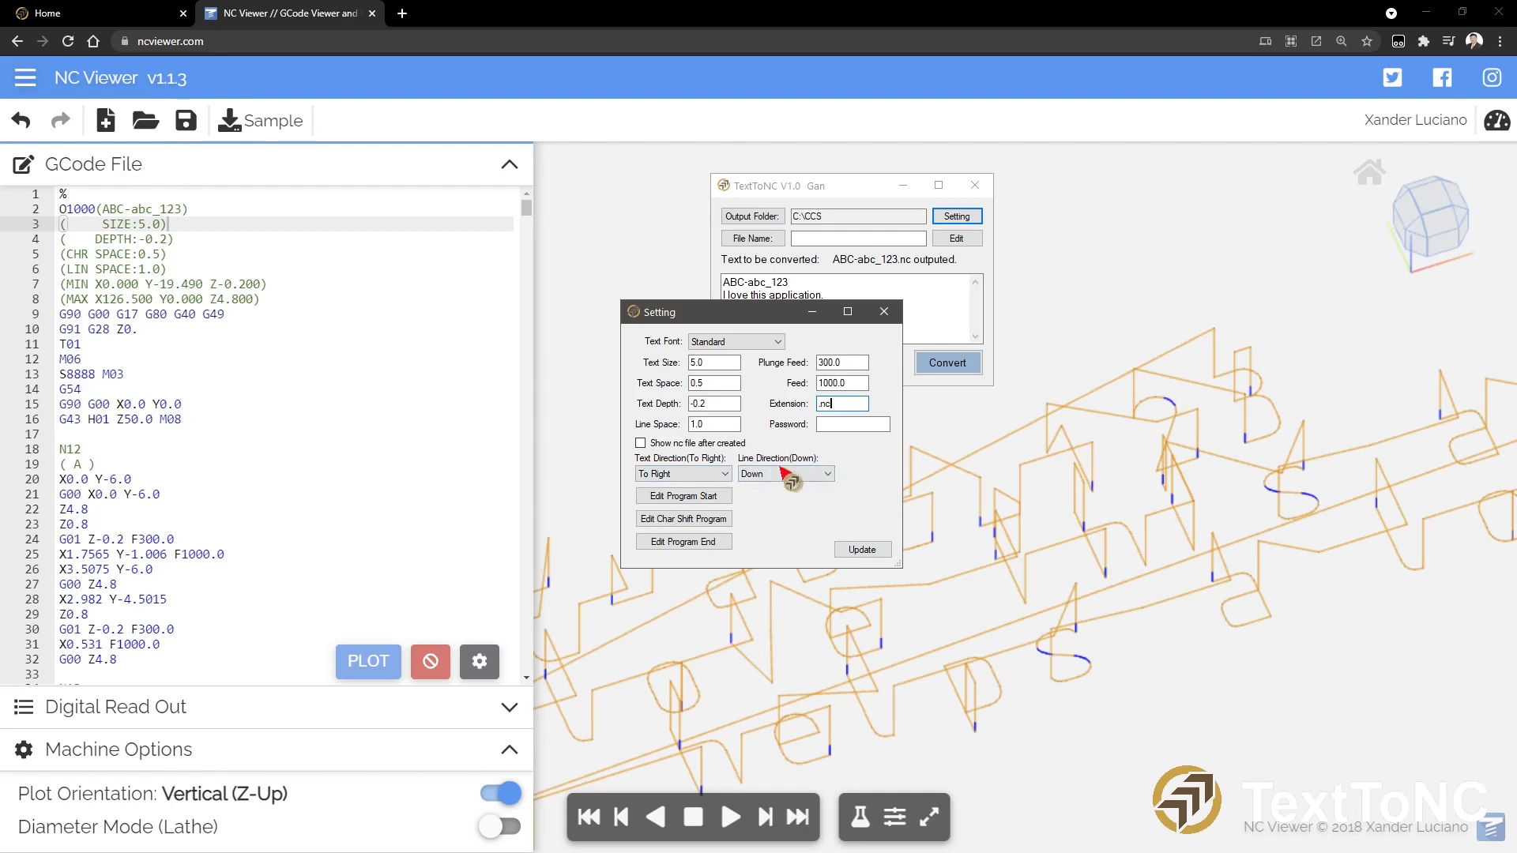
{"action": "left_click", "coordinate": [725, 475]}
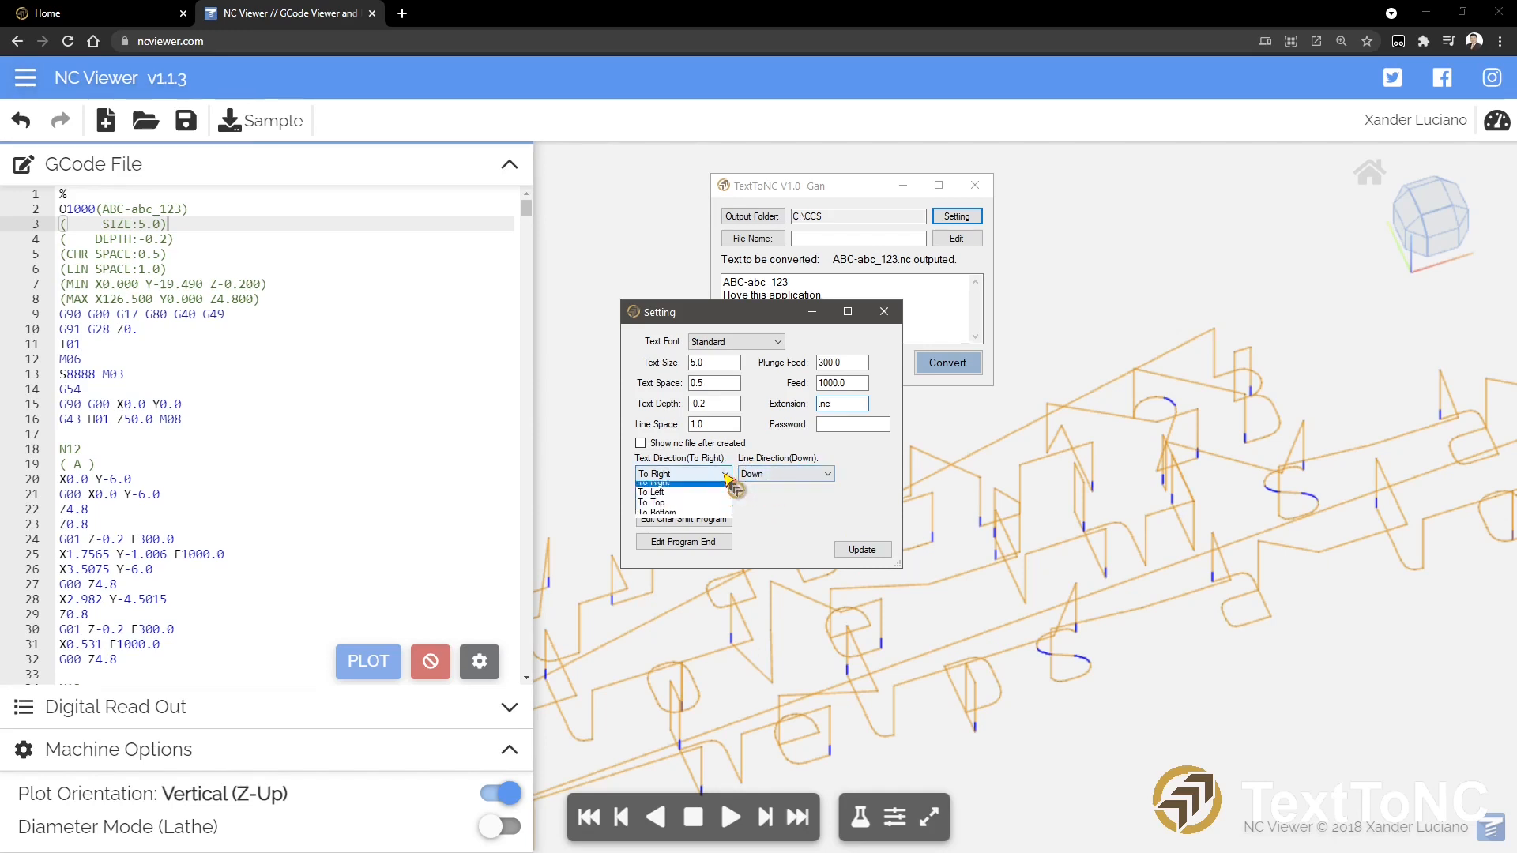
{"action": "left_click", "coordinate": [726, 476]}
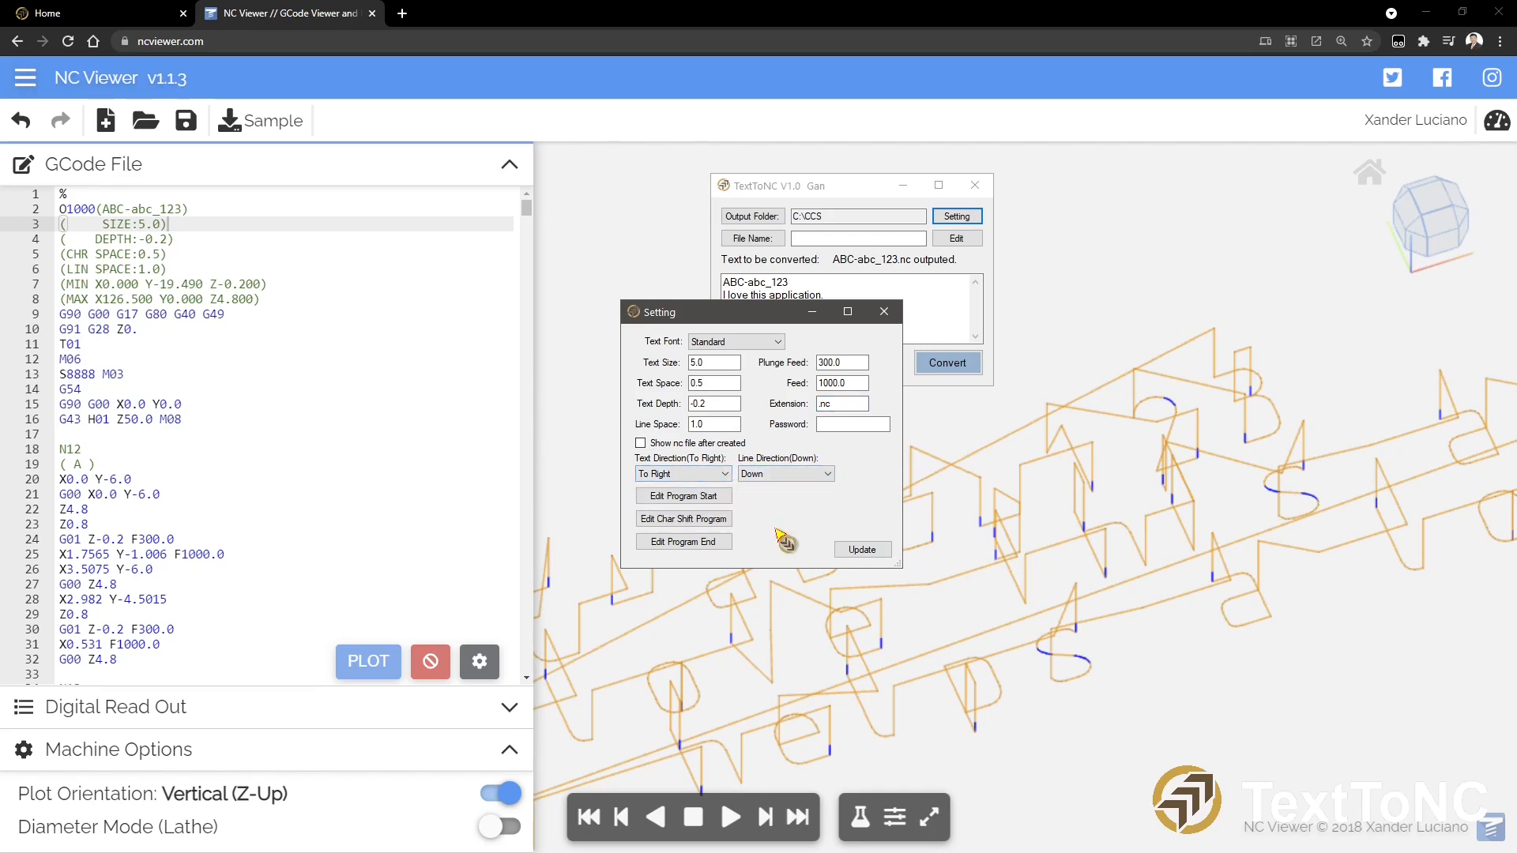
Examine the placeholders and tool, spindle and offset lines of the program start template, review the program end template, and close both.
{"action": "left_click_drag", "start_coordinate": [763, 319], "coordinate": [860, 330]}
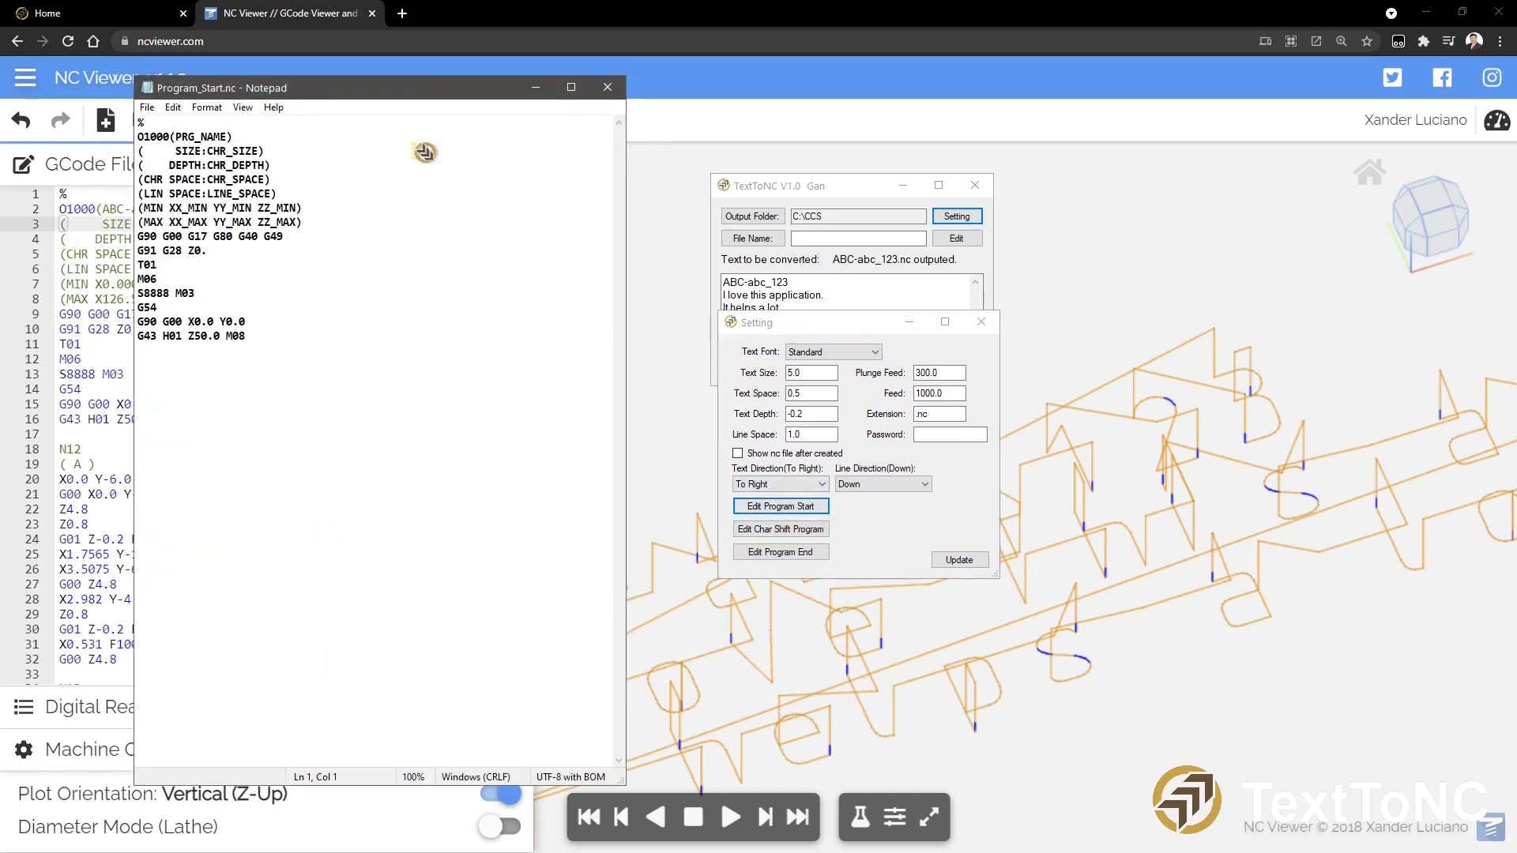
{"action": "left_click_drag", "start_coordinate": [420, 76], "coordinate": [615, 327]}
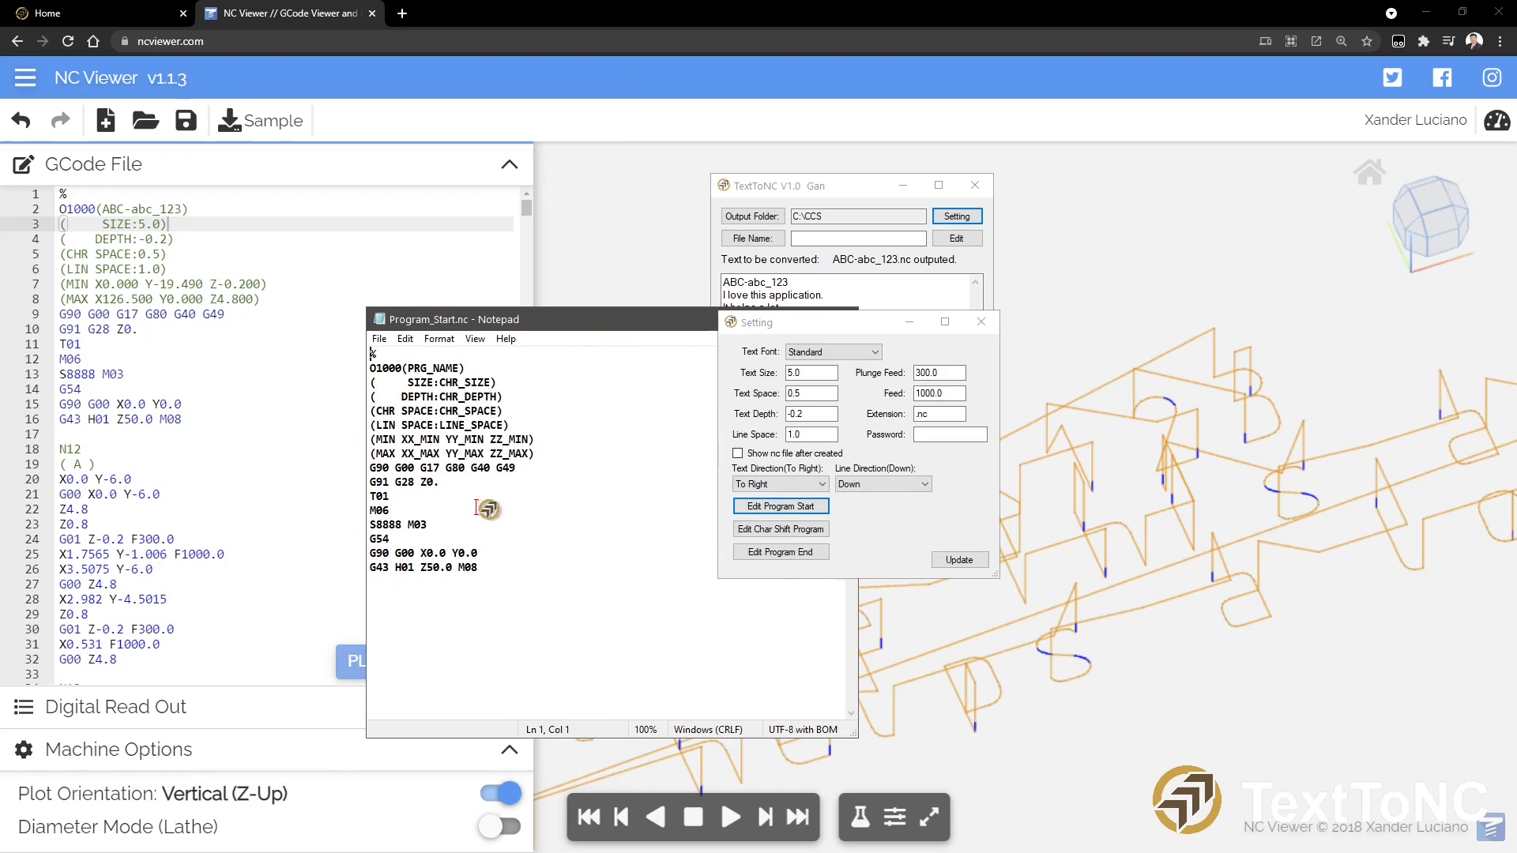
{"action": "double_click", "coordinate": [474, 382]}
{"action": "left_click", "coordinate": [474, 383]}
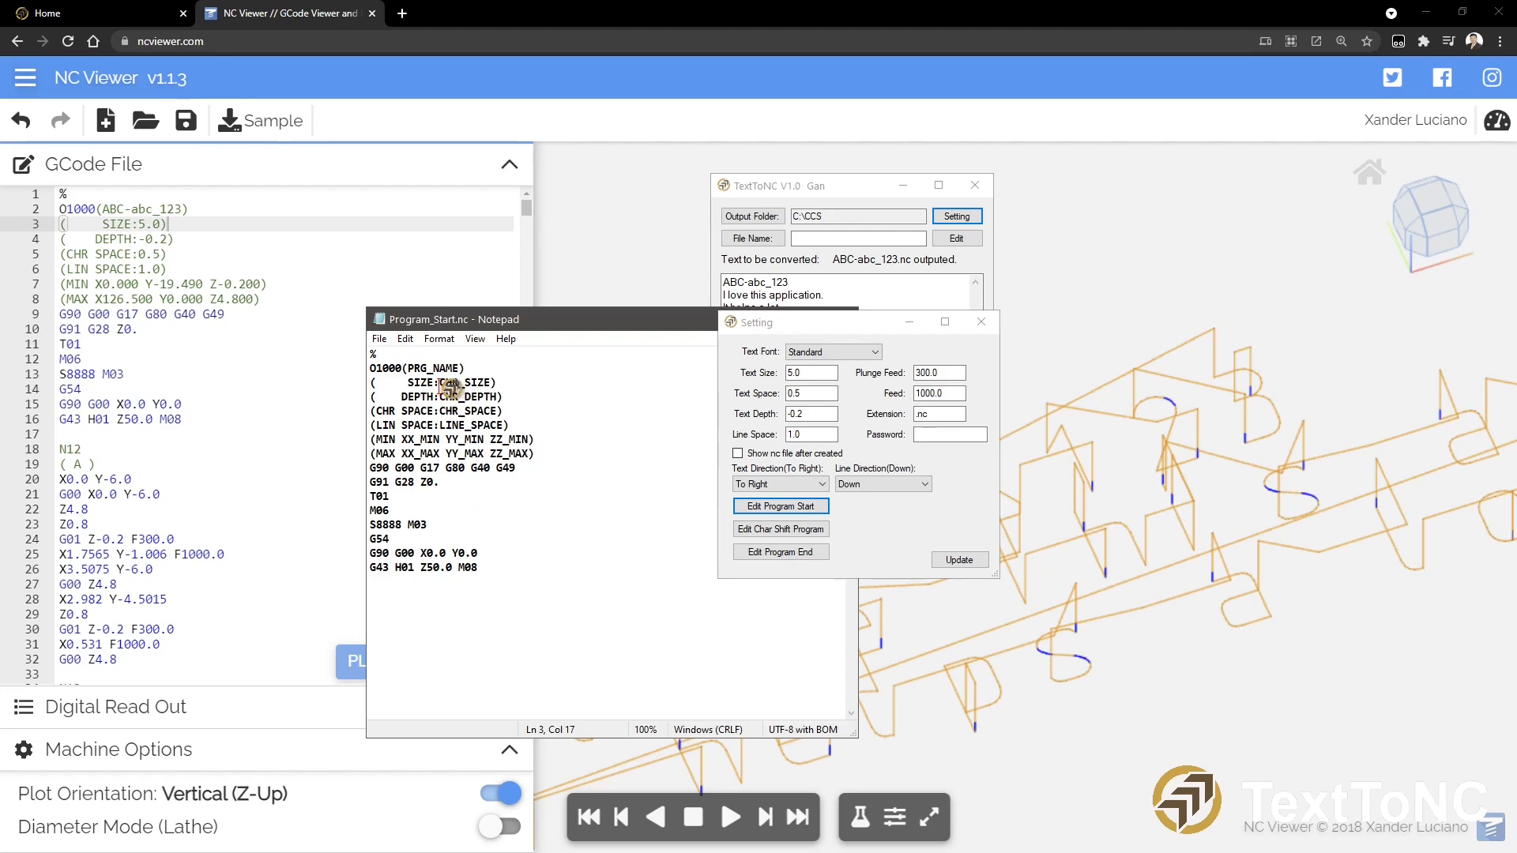
{"action": "left_click_drag", "start_coordinate": [440, 383], "coordinate": [497, 384]}
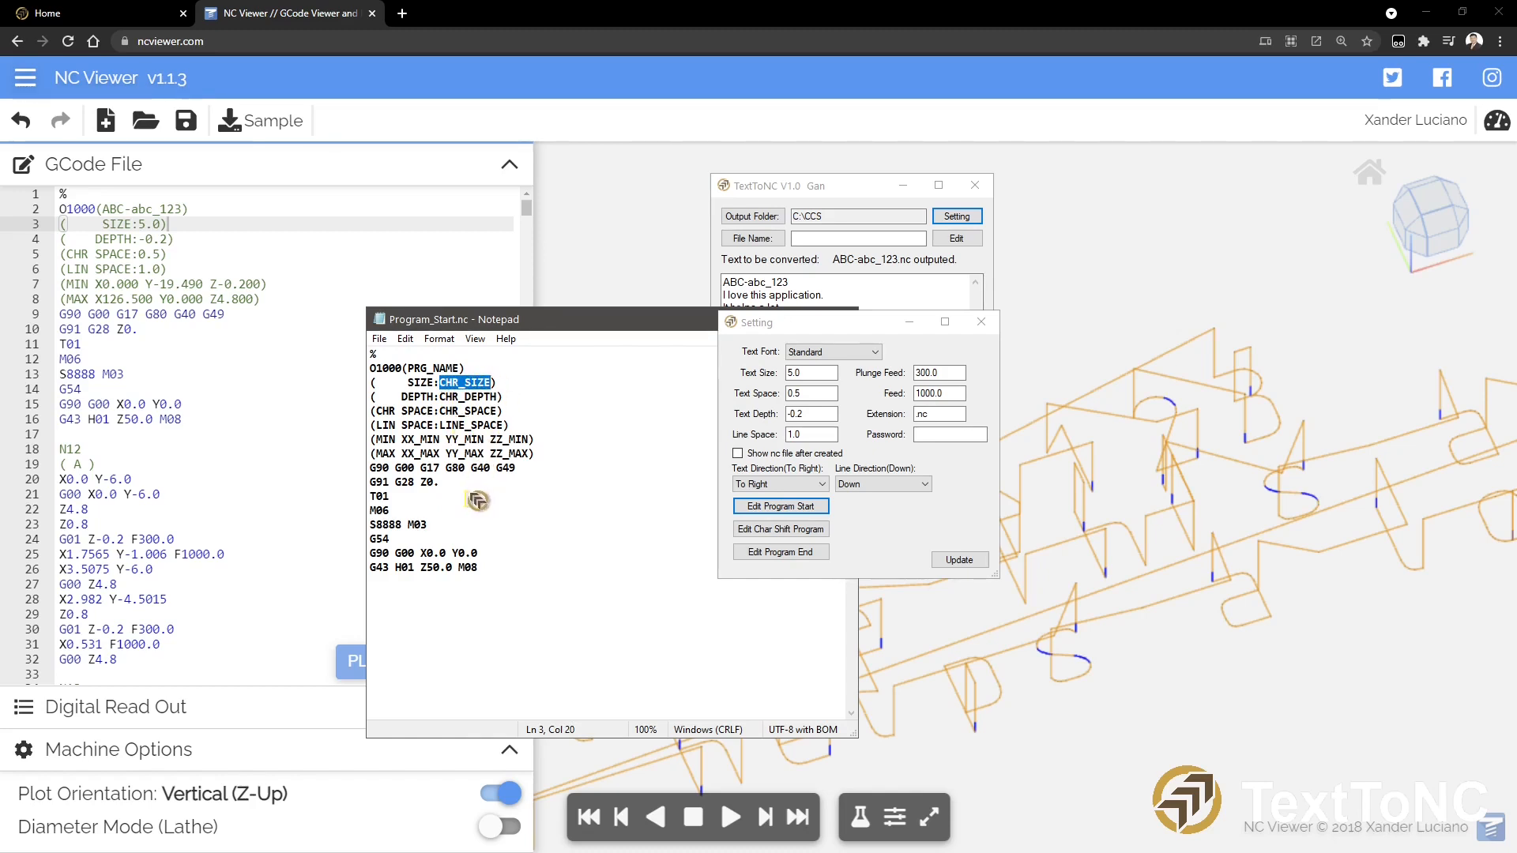
{"action": "left_click_drag", "start_coordinate": [407, 439], "coordinate": [451, 439]}
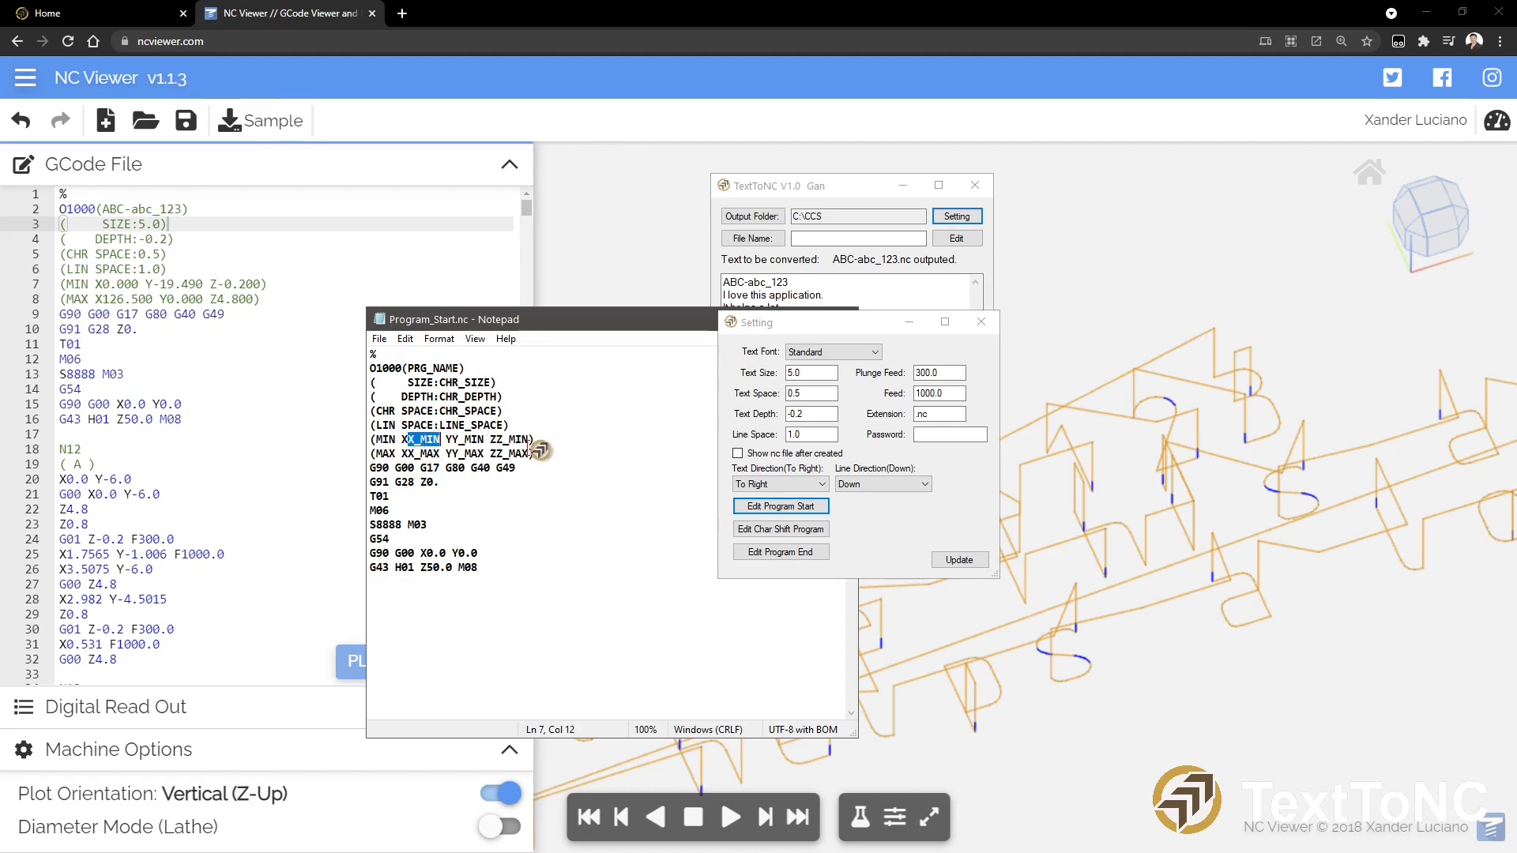
{"action": "left_click", "coordinate": [519, 495]}
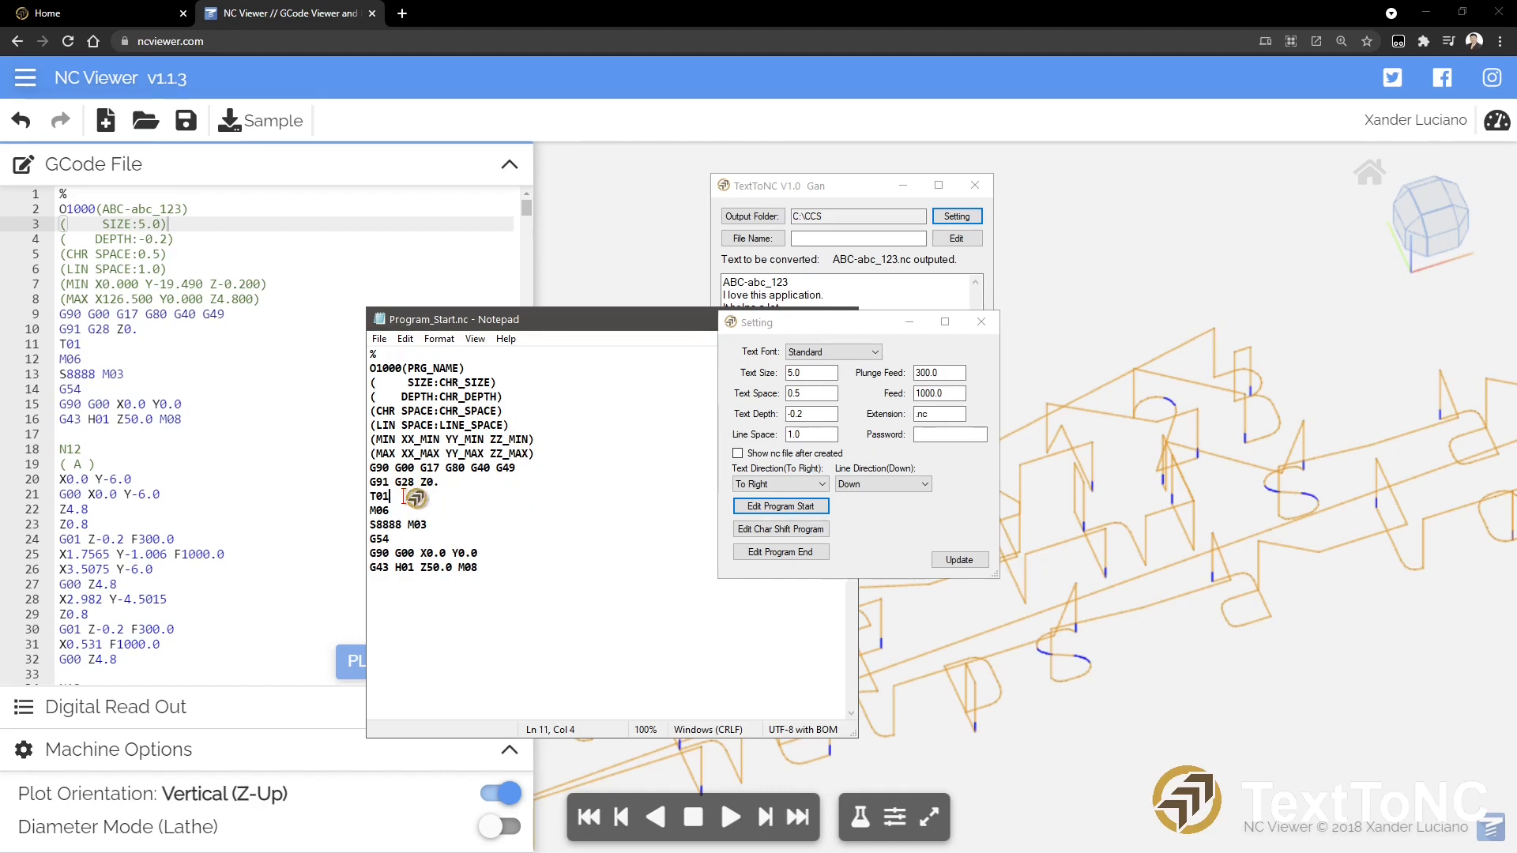
{"action": "left_click", "coordinate": [446, 526]}
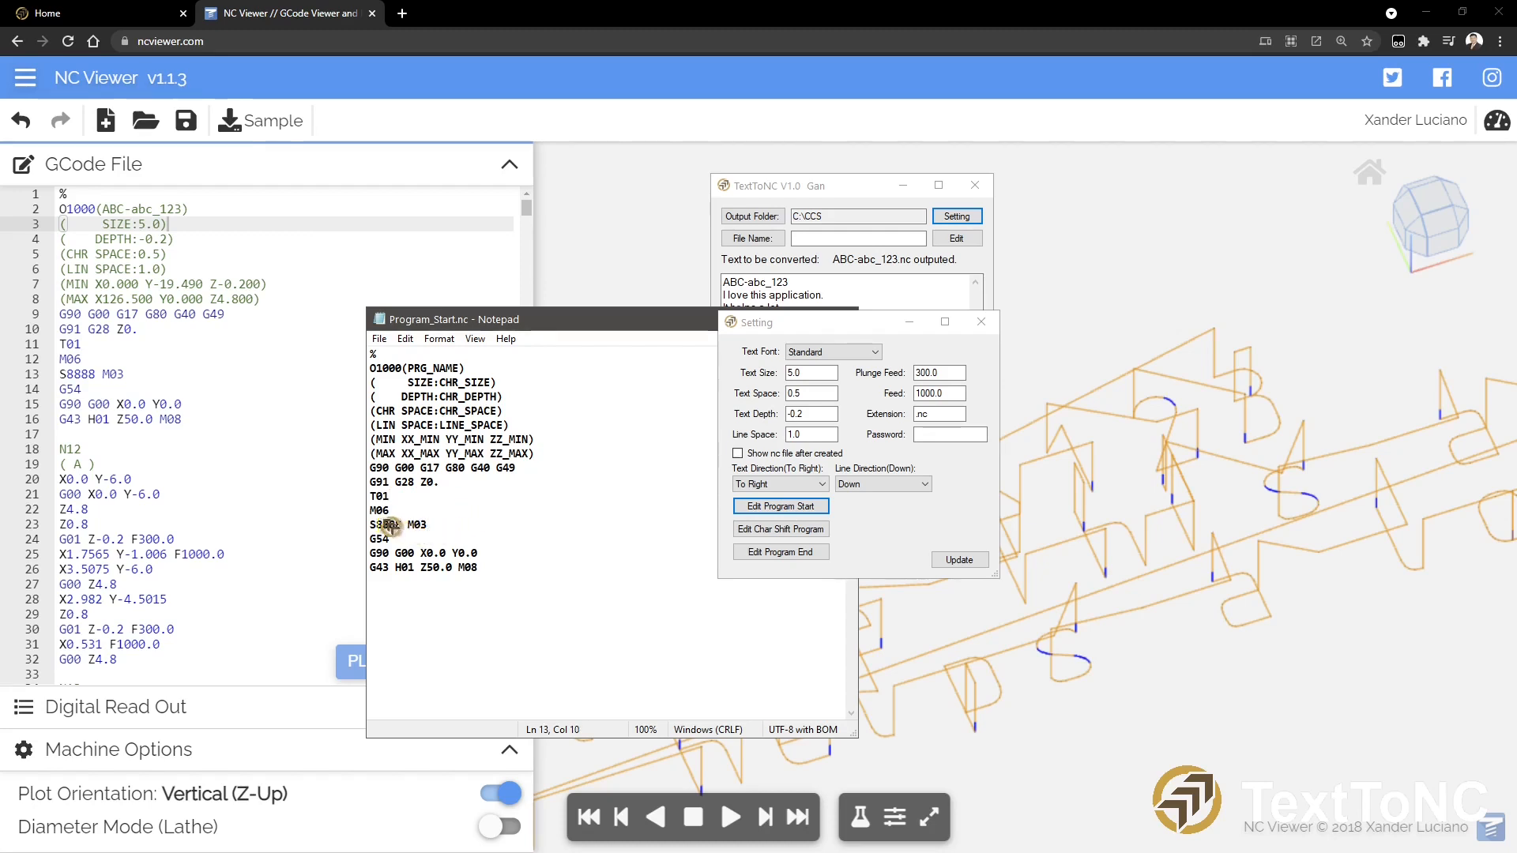
{"action": "left_click", "coordinate": [405, 541]}
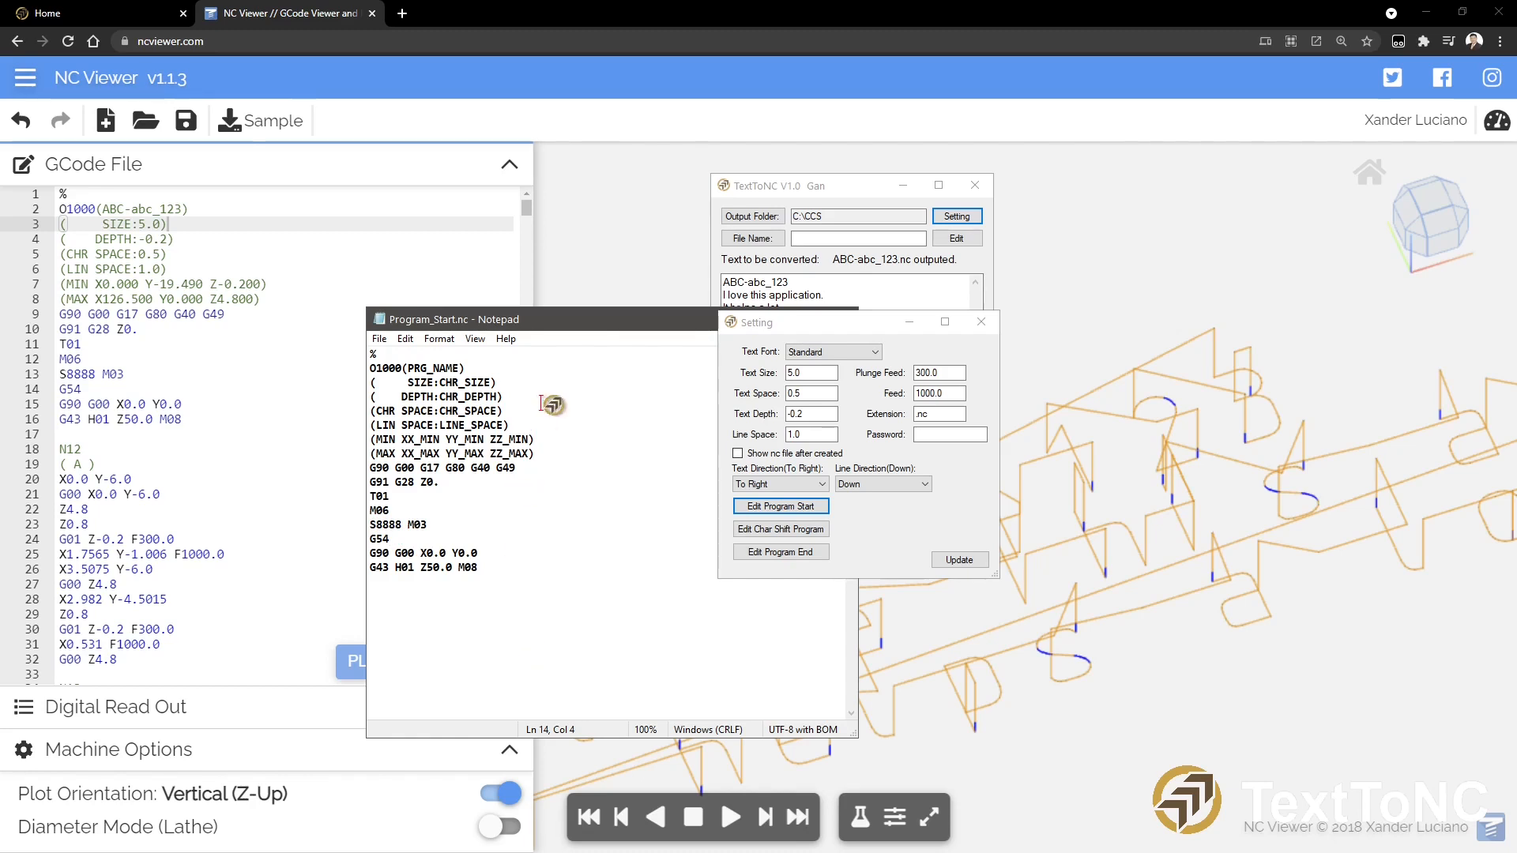
{"action": "left_click_drag", "start_coordinate": [602, 326], "coordinate": [511, 364]}
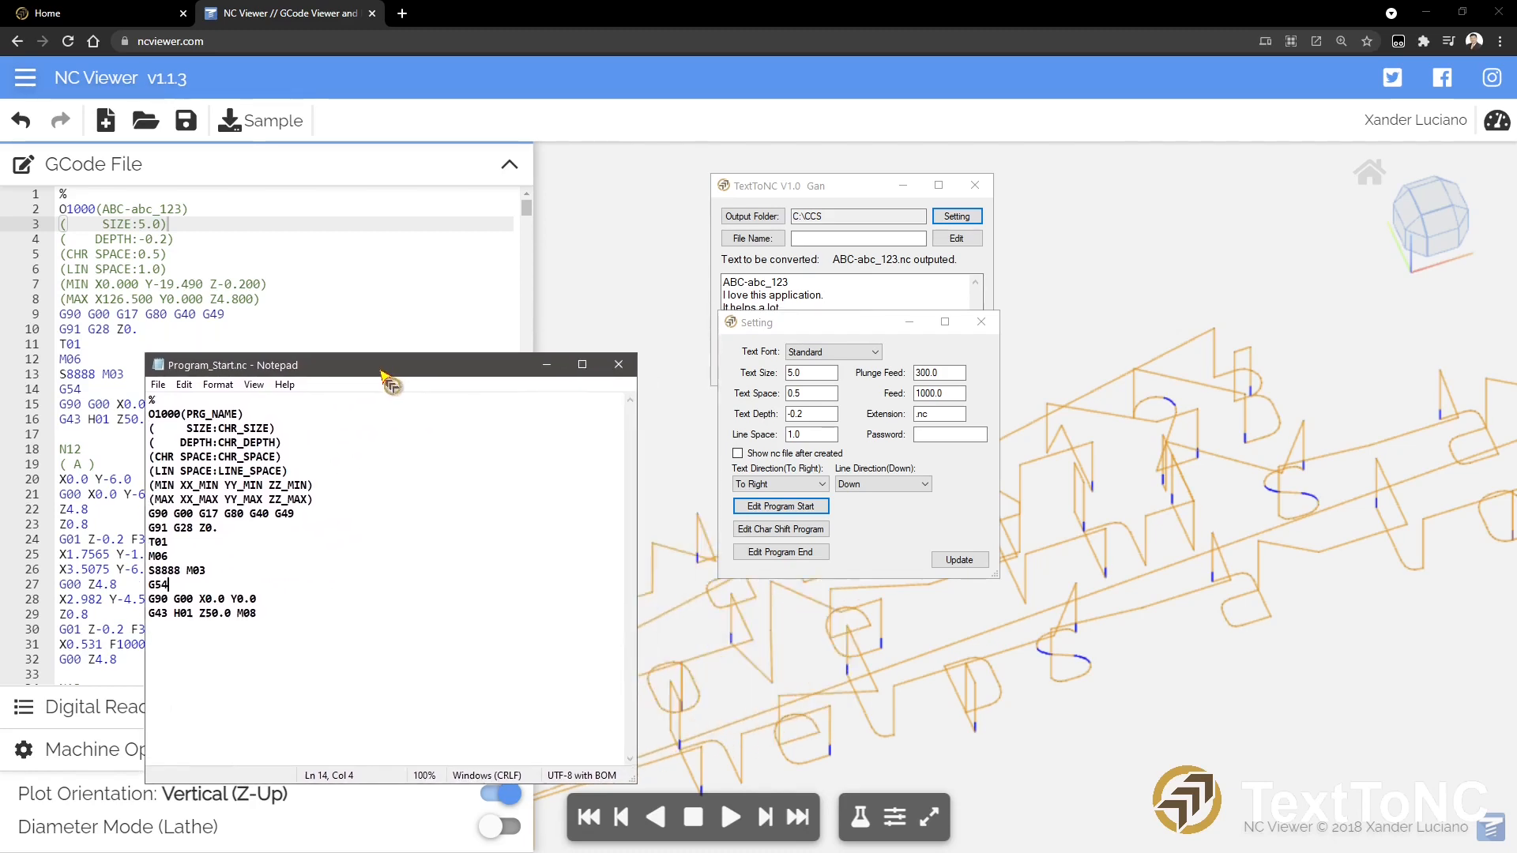
{"action": "left_click", "coordinate": [619, 366]}
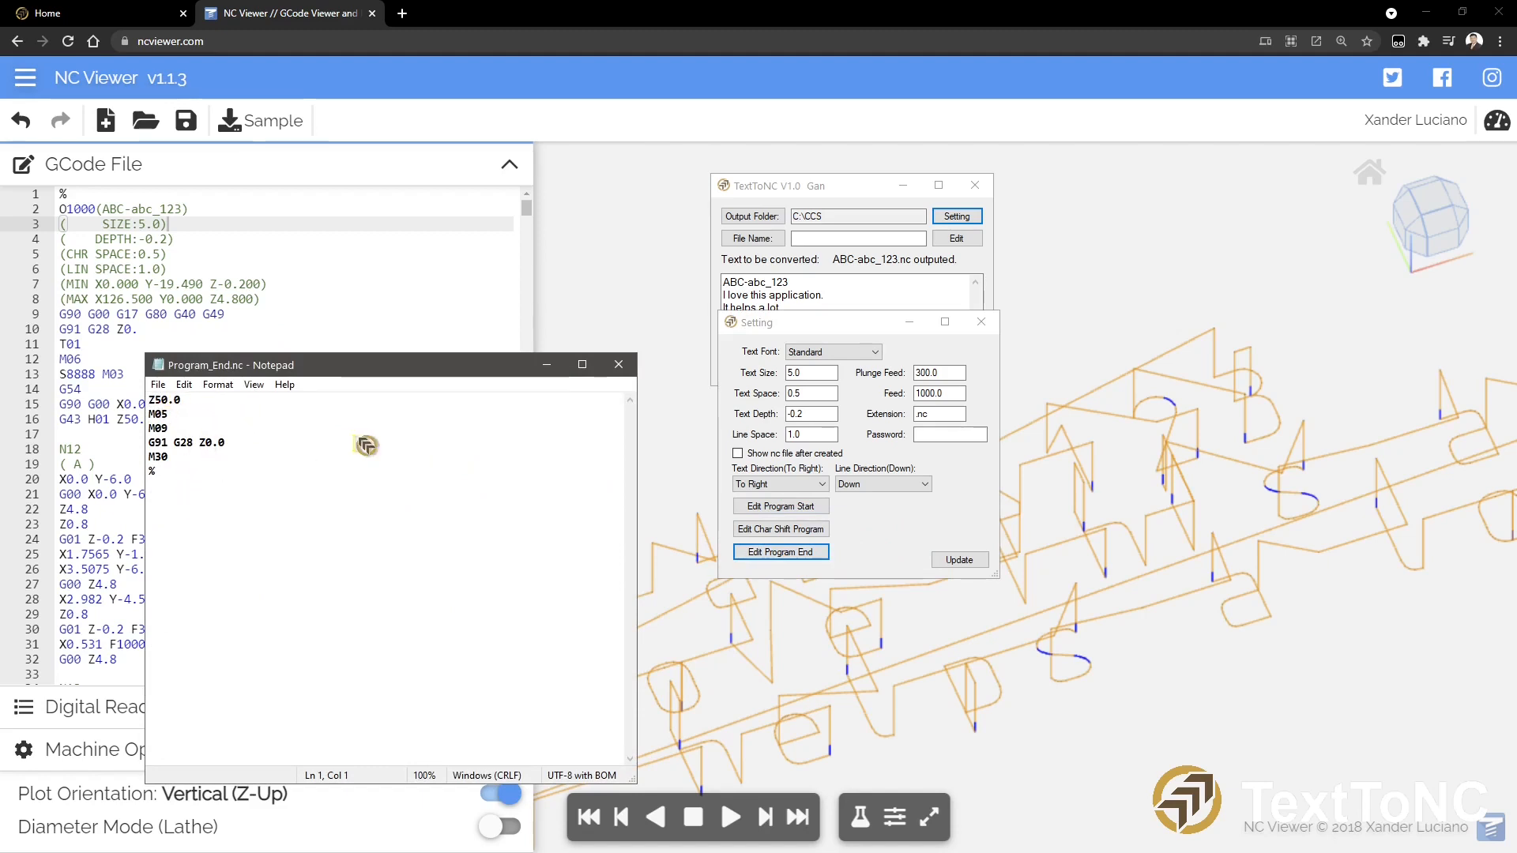
{"action": "left_click", "coordinate": [618, 365]}
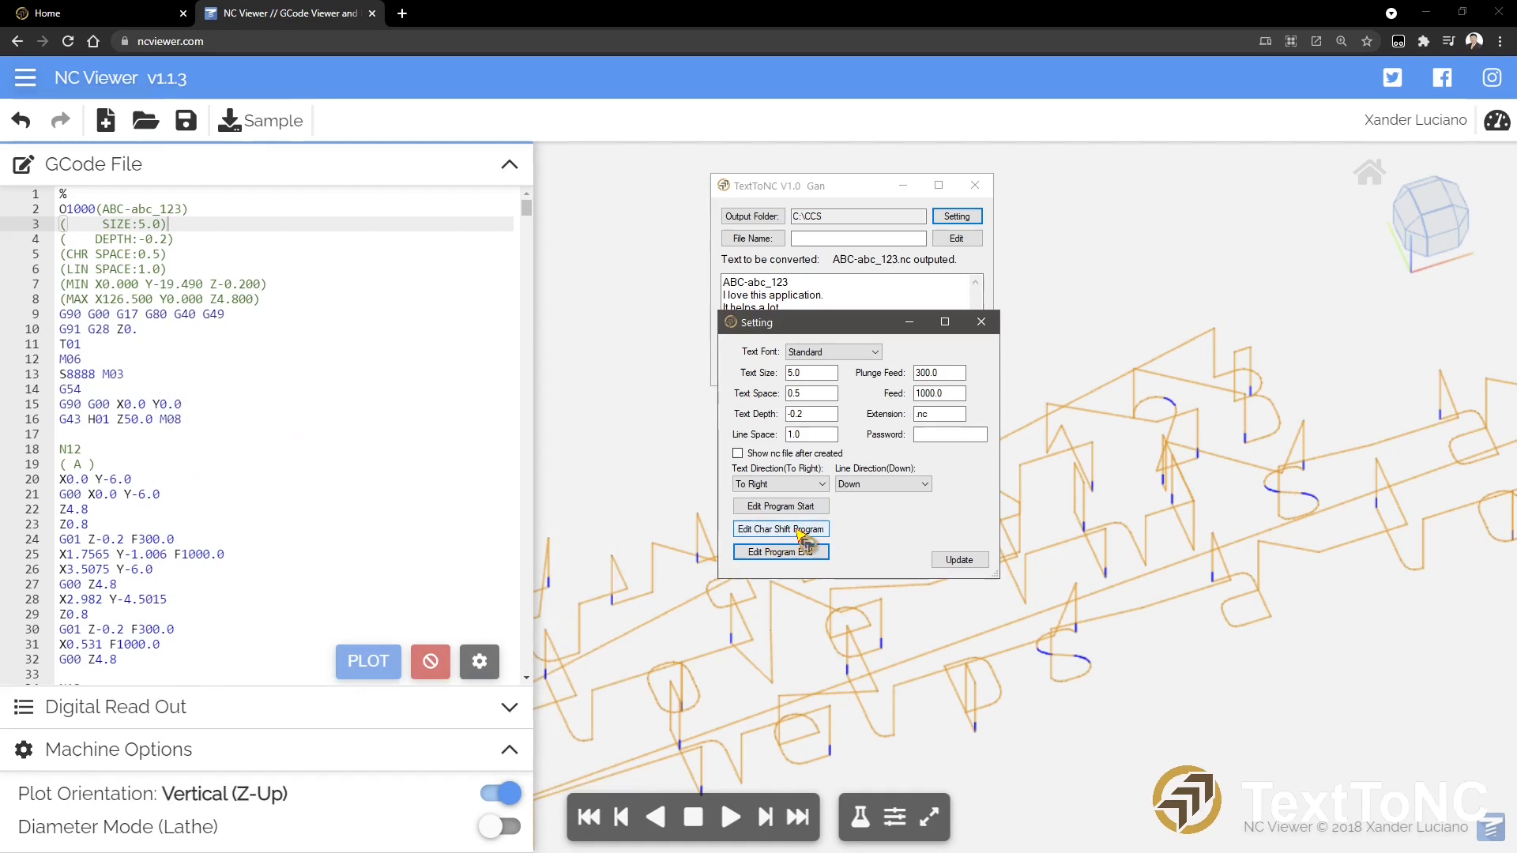
Open the character shift program template, compare its character number, character and start position placeholders with the N12 block in the GCode, and close it.
{"action": "left_click", "coordinate": [811, 531]}
{"action": "left_click_drag", "start_coordinate": [399, 367], "coordinate": [605, 392]}
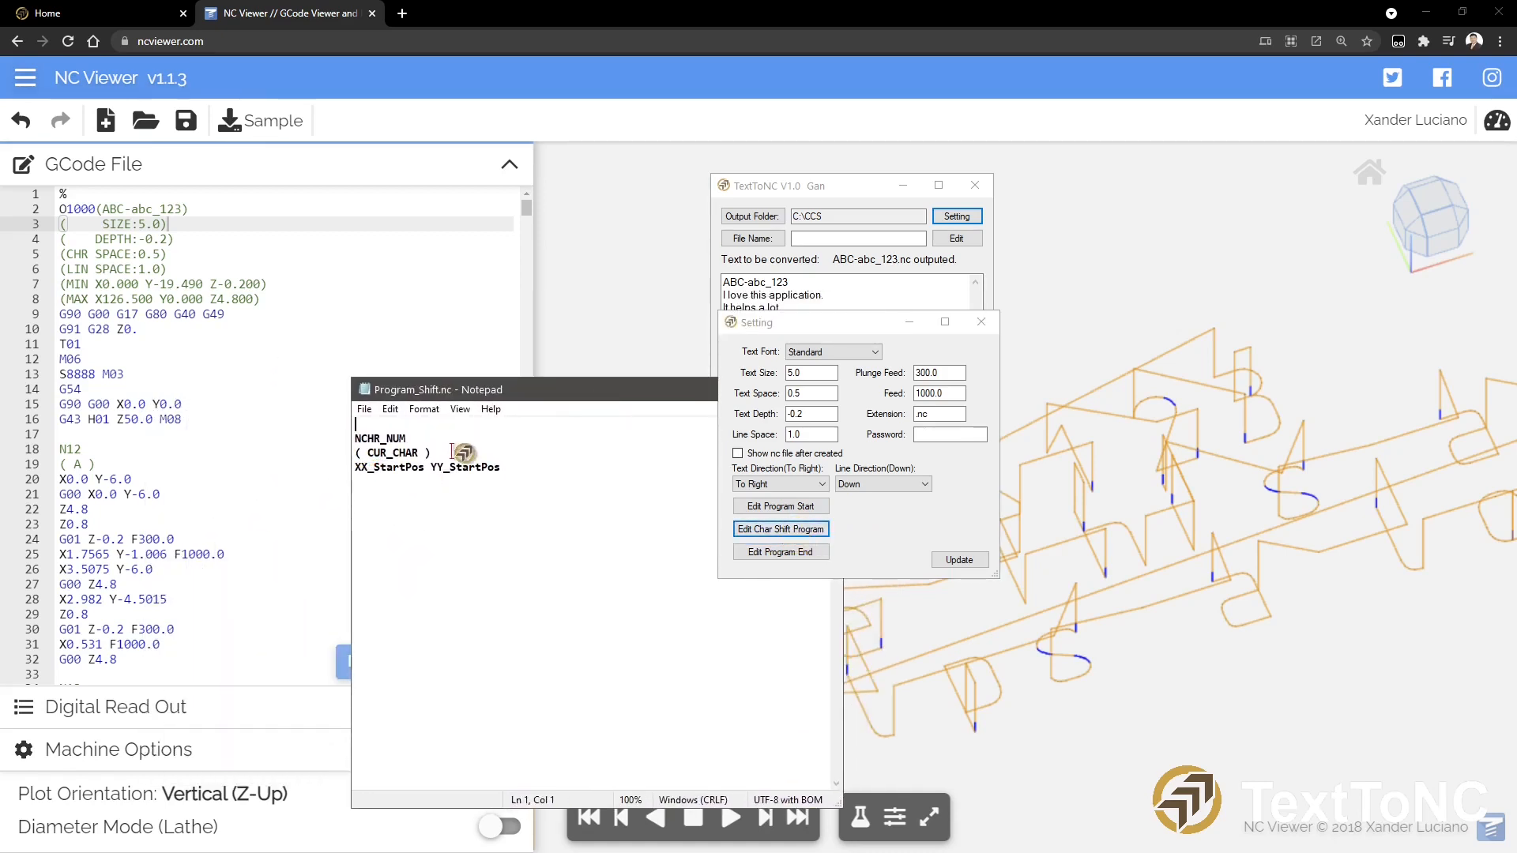
{"action": "left_click", "coordinate": [396, 437]}
{"action": "left_click", "coordinate": [70, 450]}
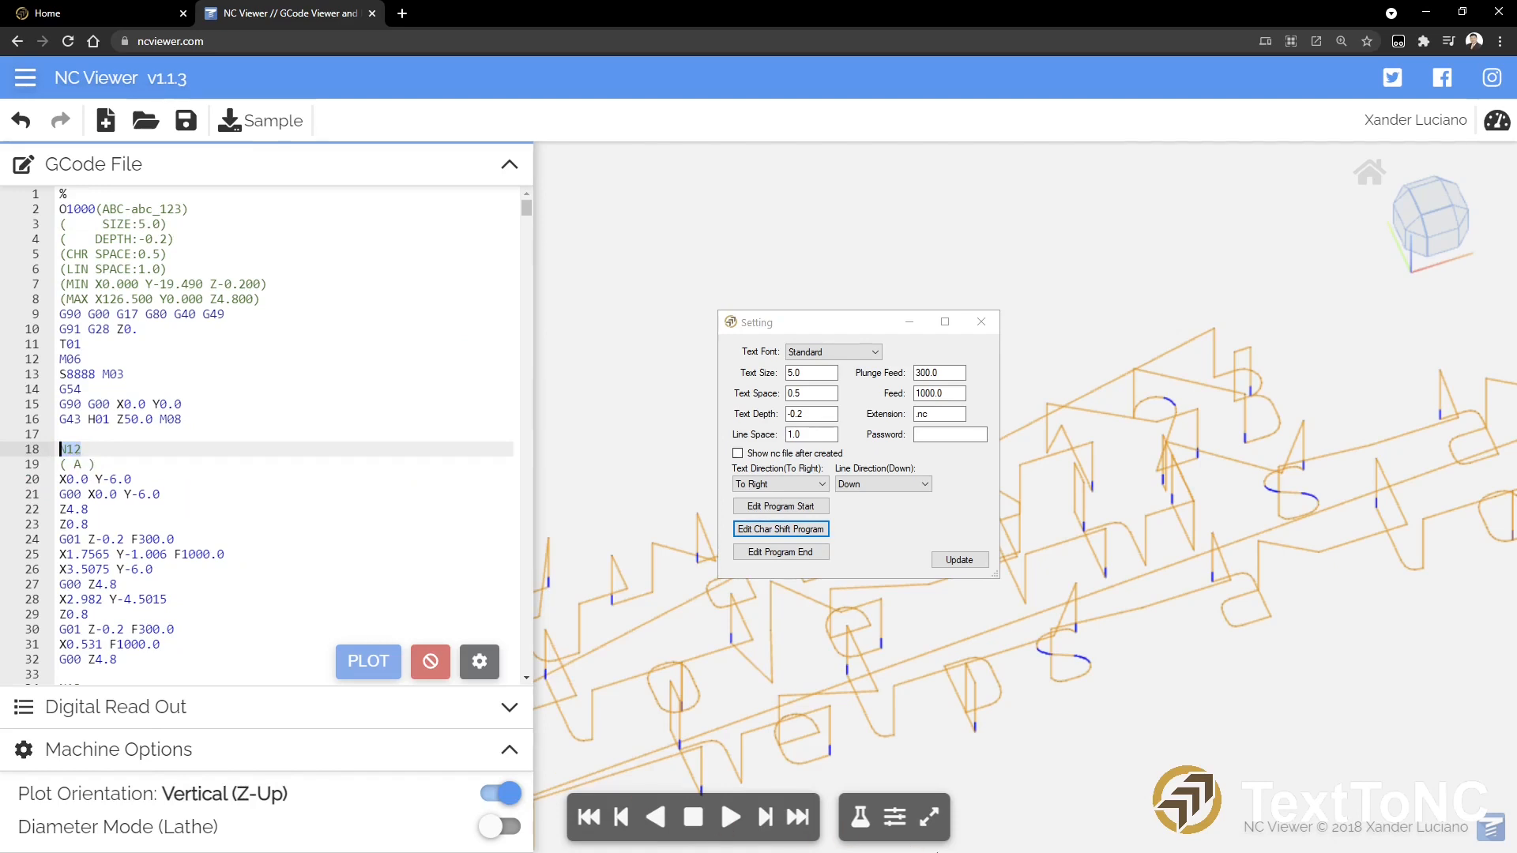
{"action": "left_click", "coordinate": [800, 530]}
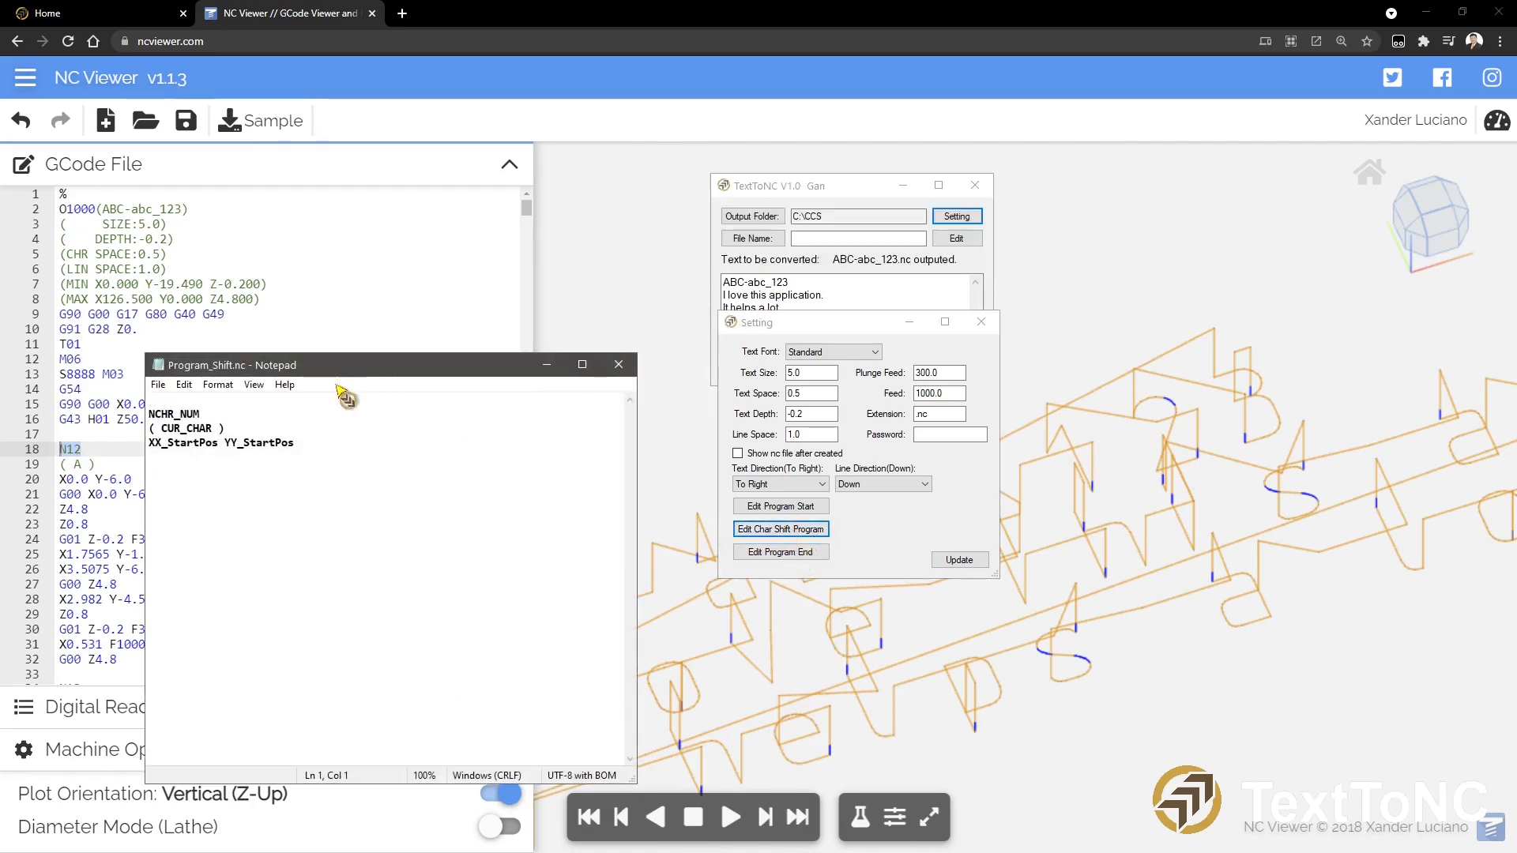
{"action": "left_click_drag", "start_coordinate": [387, 378], "coordinate": [590, 415]}
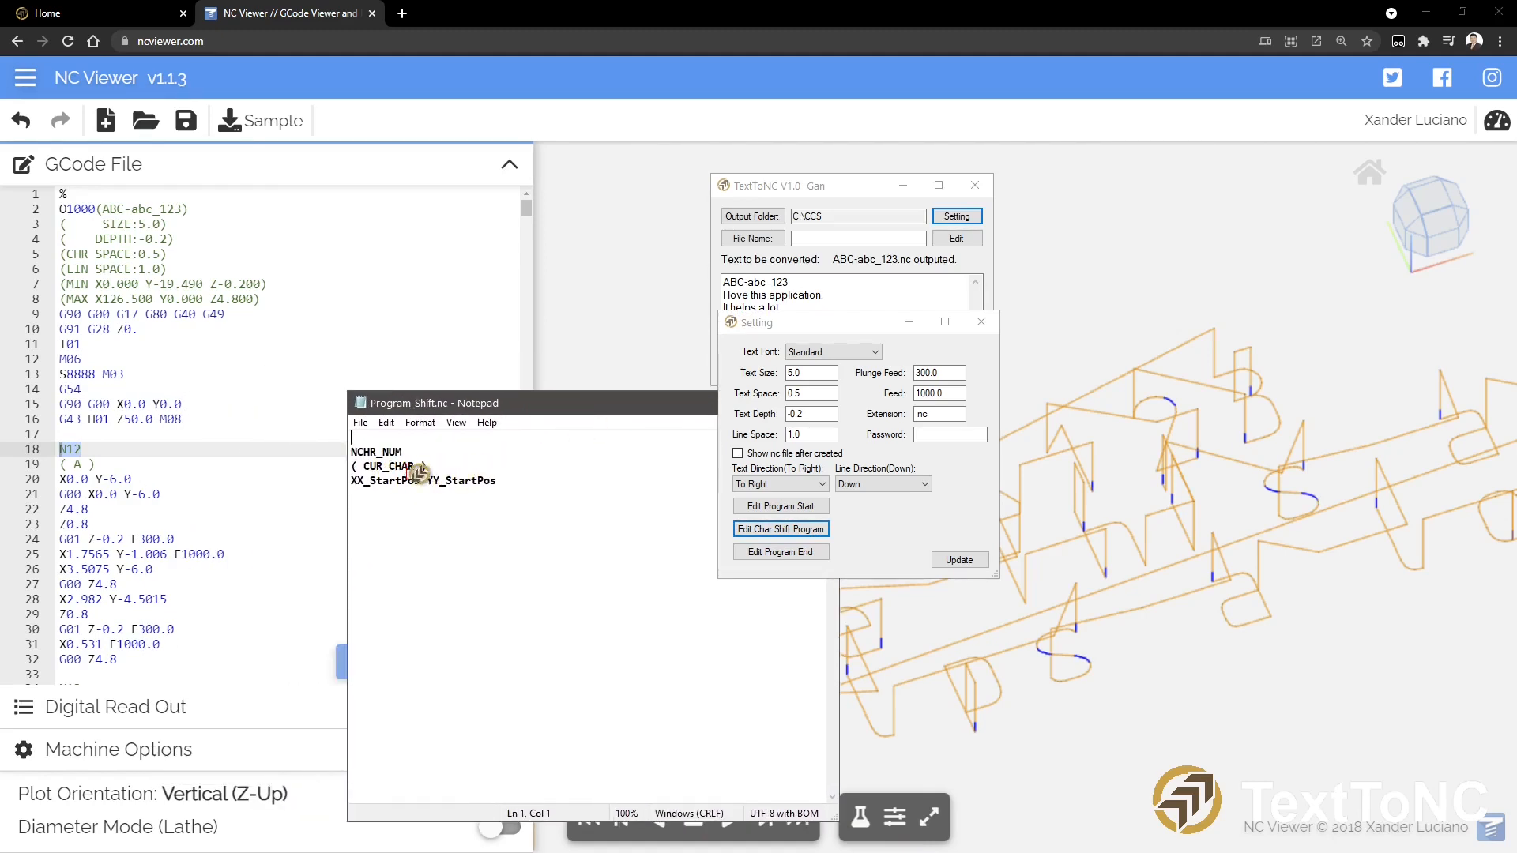
{"action": "left_click_drag", "start_coordinate": [521, 407], "coordinate": [304, 414]}
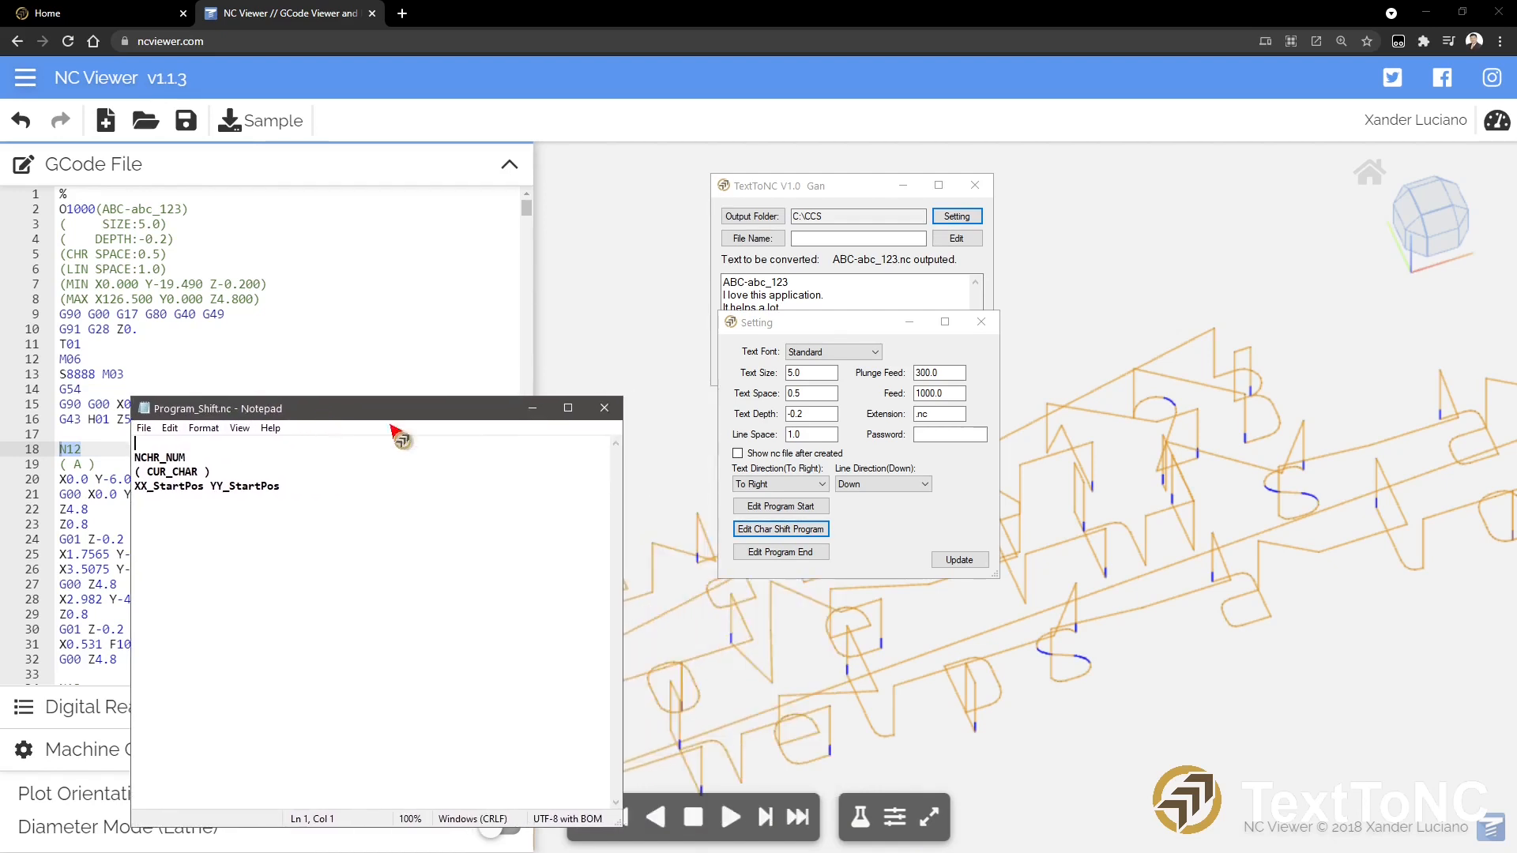
{"action": "left_click", "coordinate": [611, 414]}
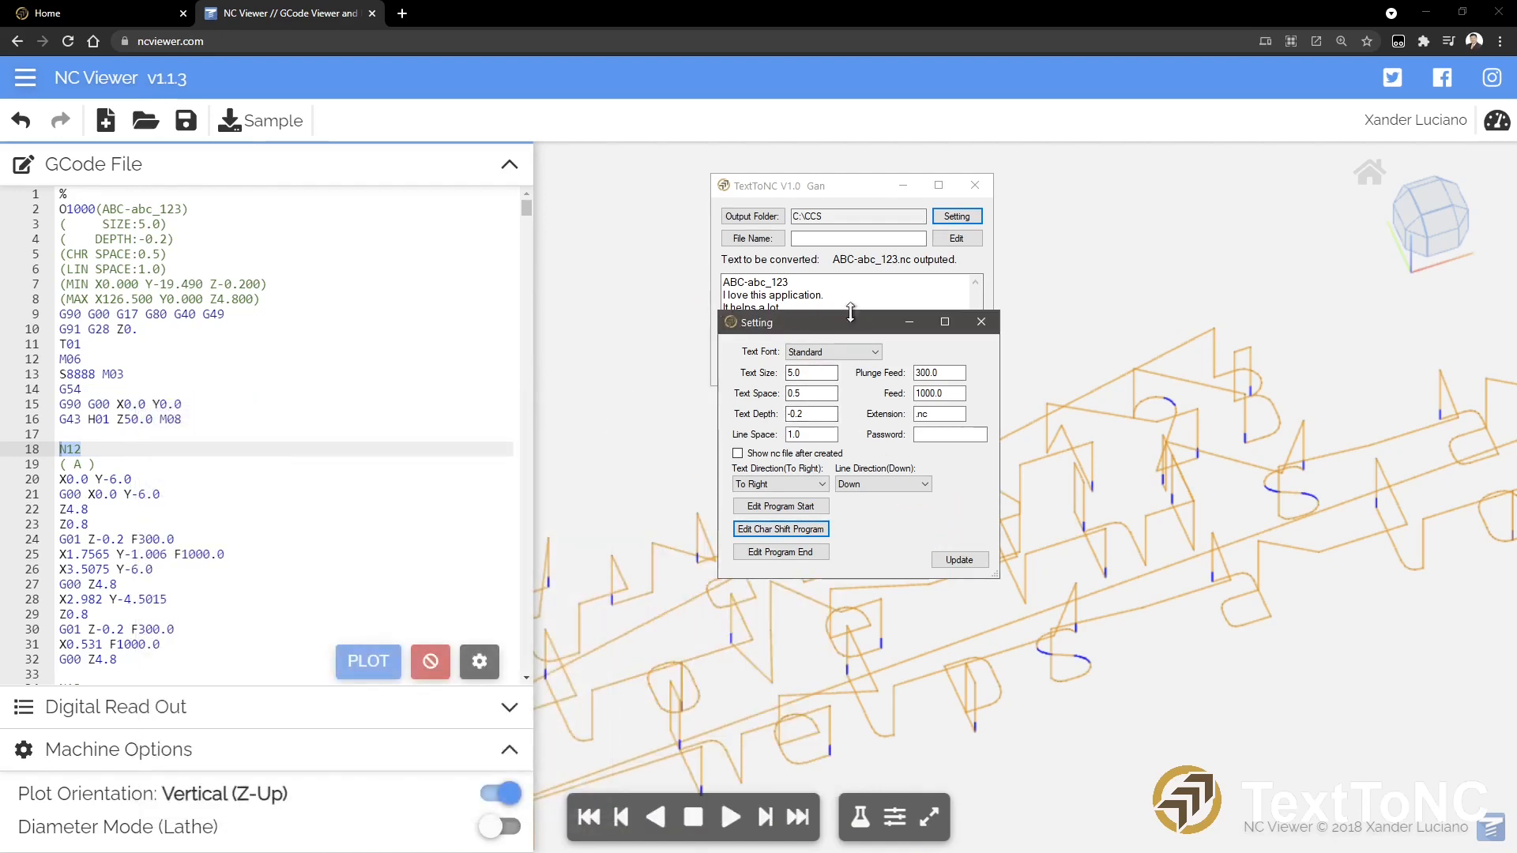
Update the TextToNC settings with the current values and close the Setting window.
{"action": "left_click_drag", "start_coordinate": [855, 326], "coordinate": [841, 327]}
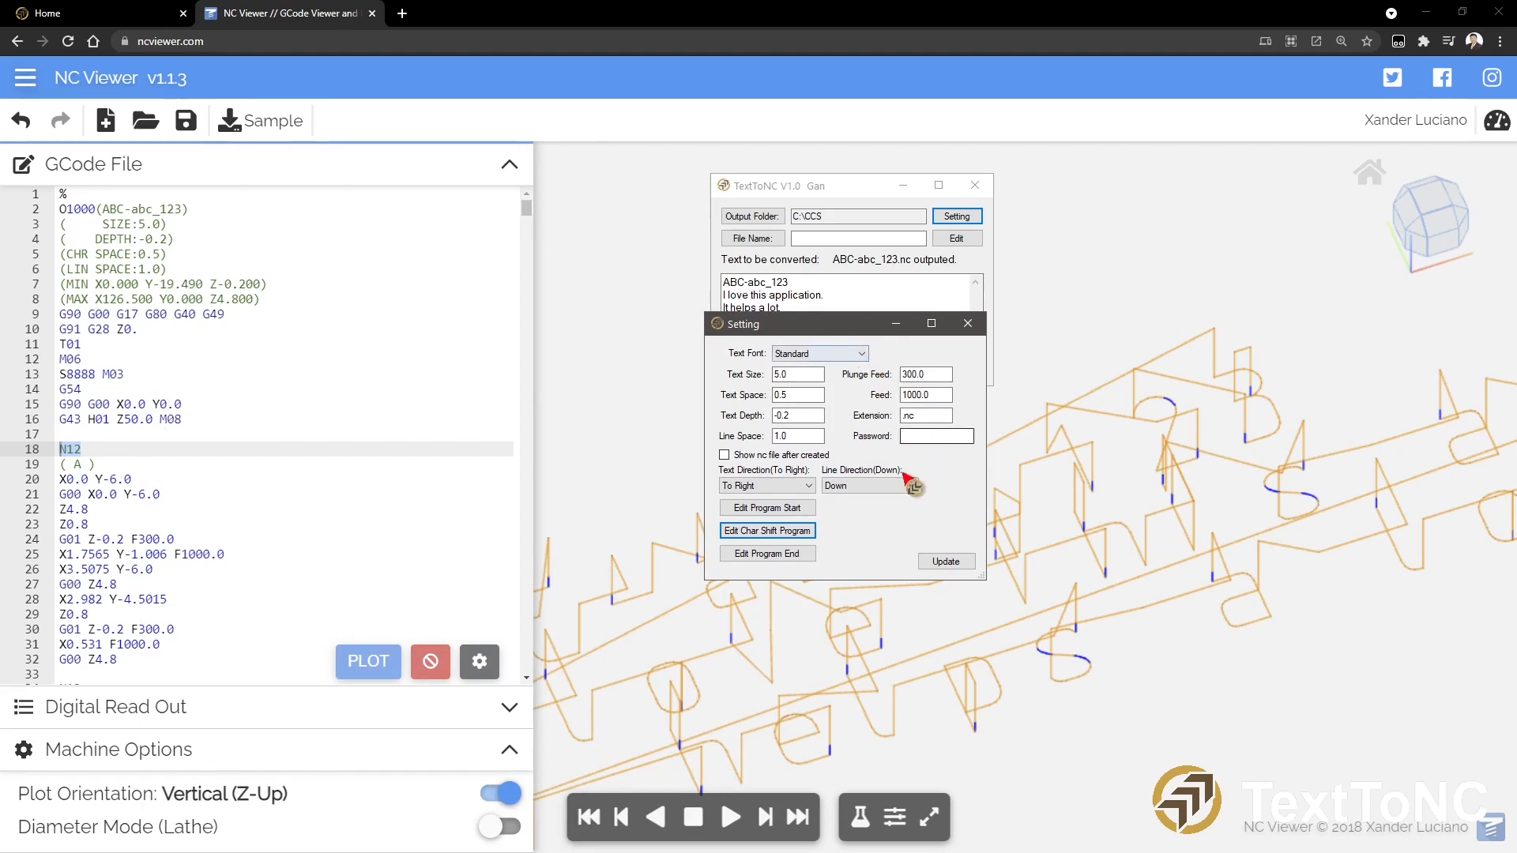
{"action": "left_click", "coordinate": [952, 564]}
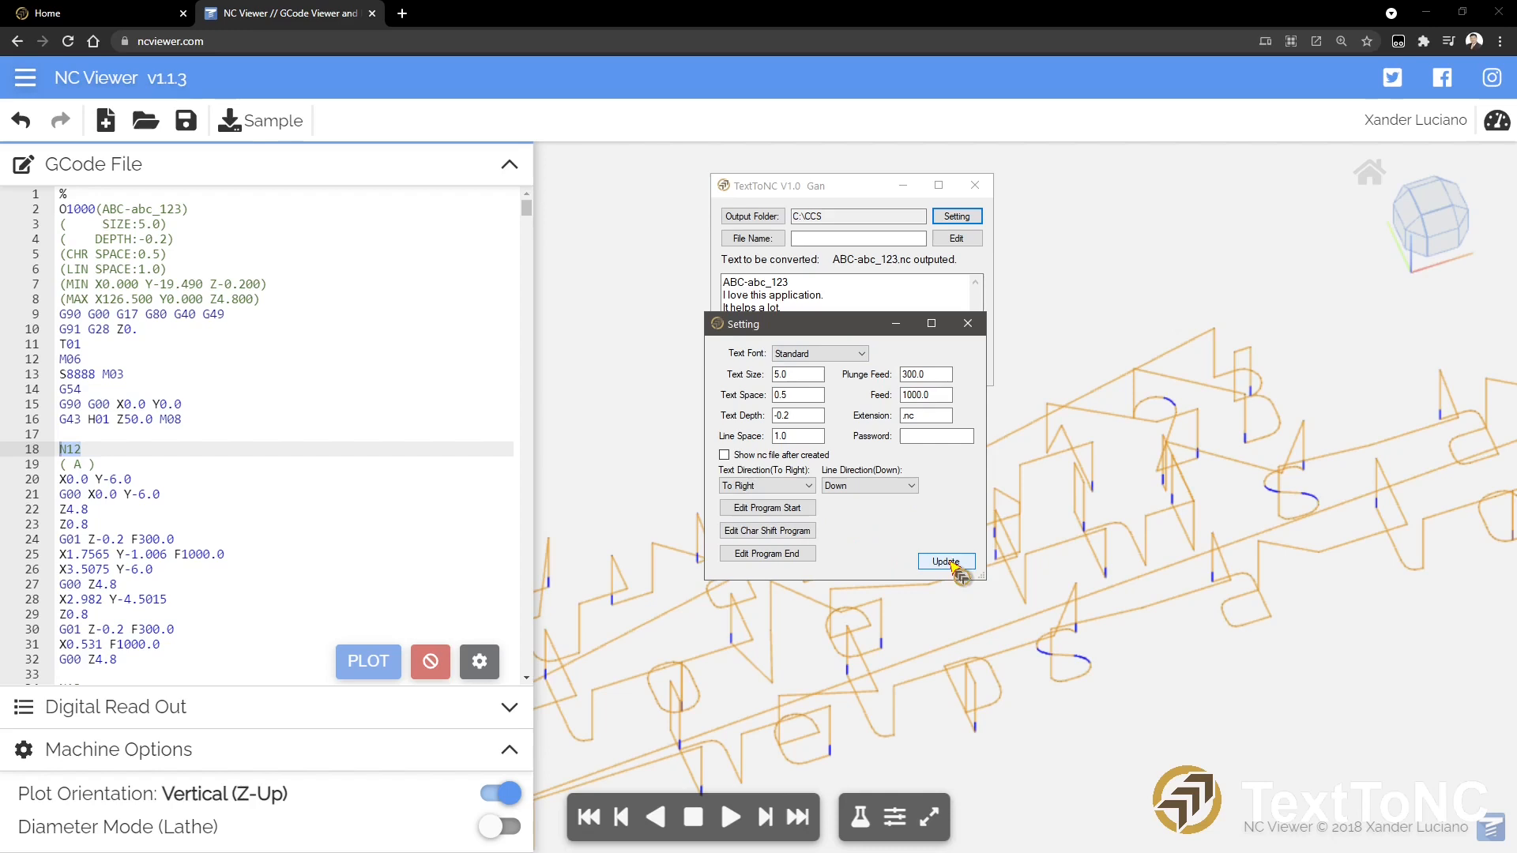
{"action": "left_click", "coordinate": [966, 323]}
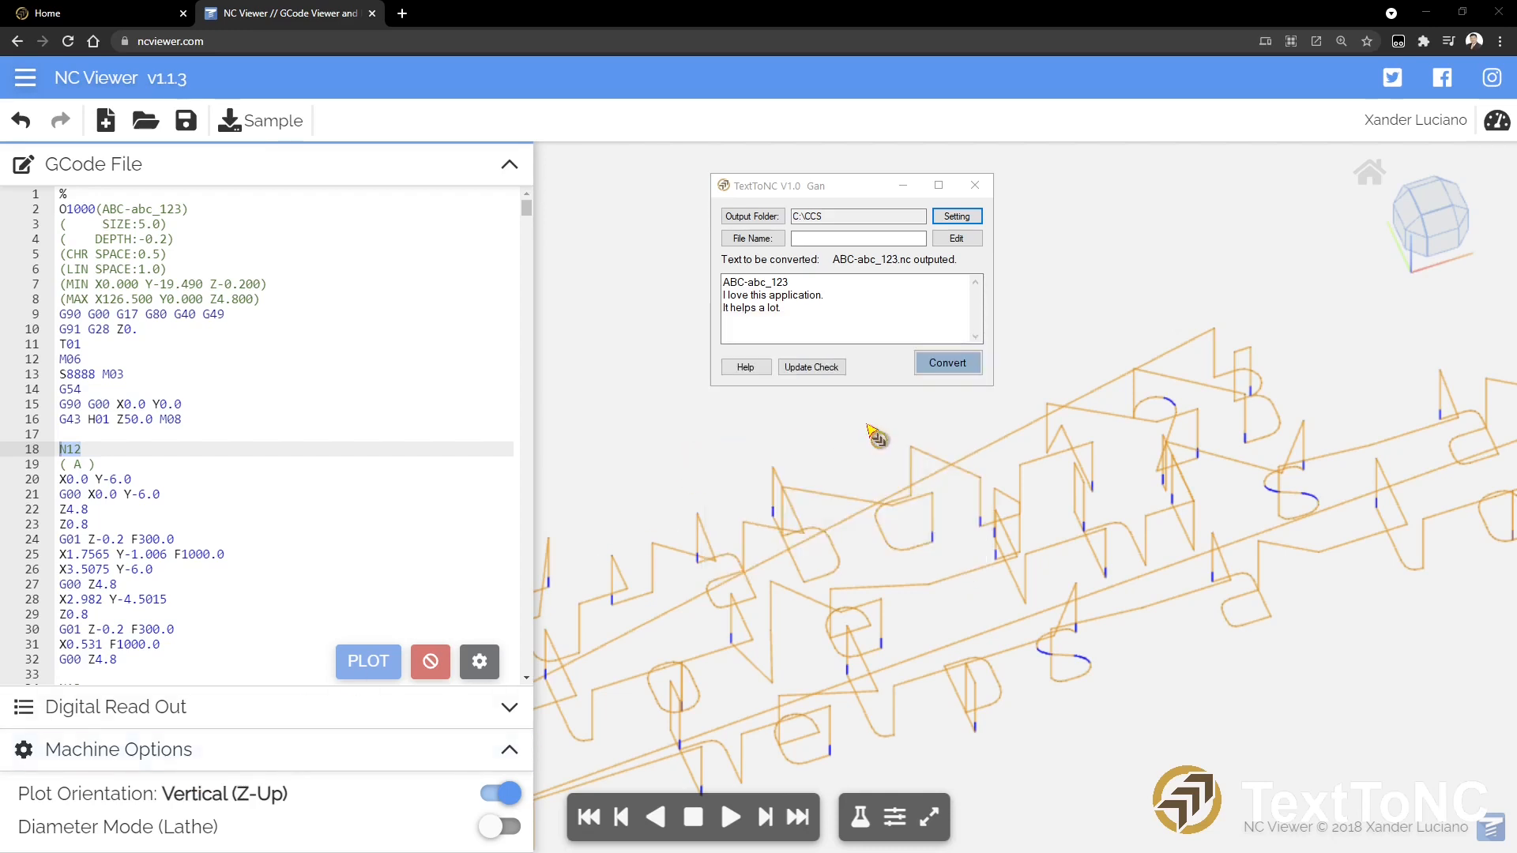
Set the output file name to O1234 and convert the three-line text into an NC program.
{"action": "left_click", "coordinate": [857, 298]}
{"action": "left_click", "coordinate": [801, 284]}
{"action": "left_click_drag", "start_coordinate": [812, 286], "coordinate": [719, 286]}
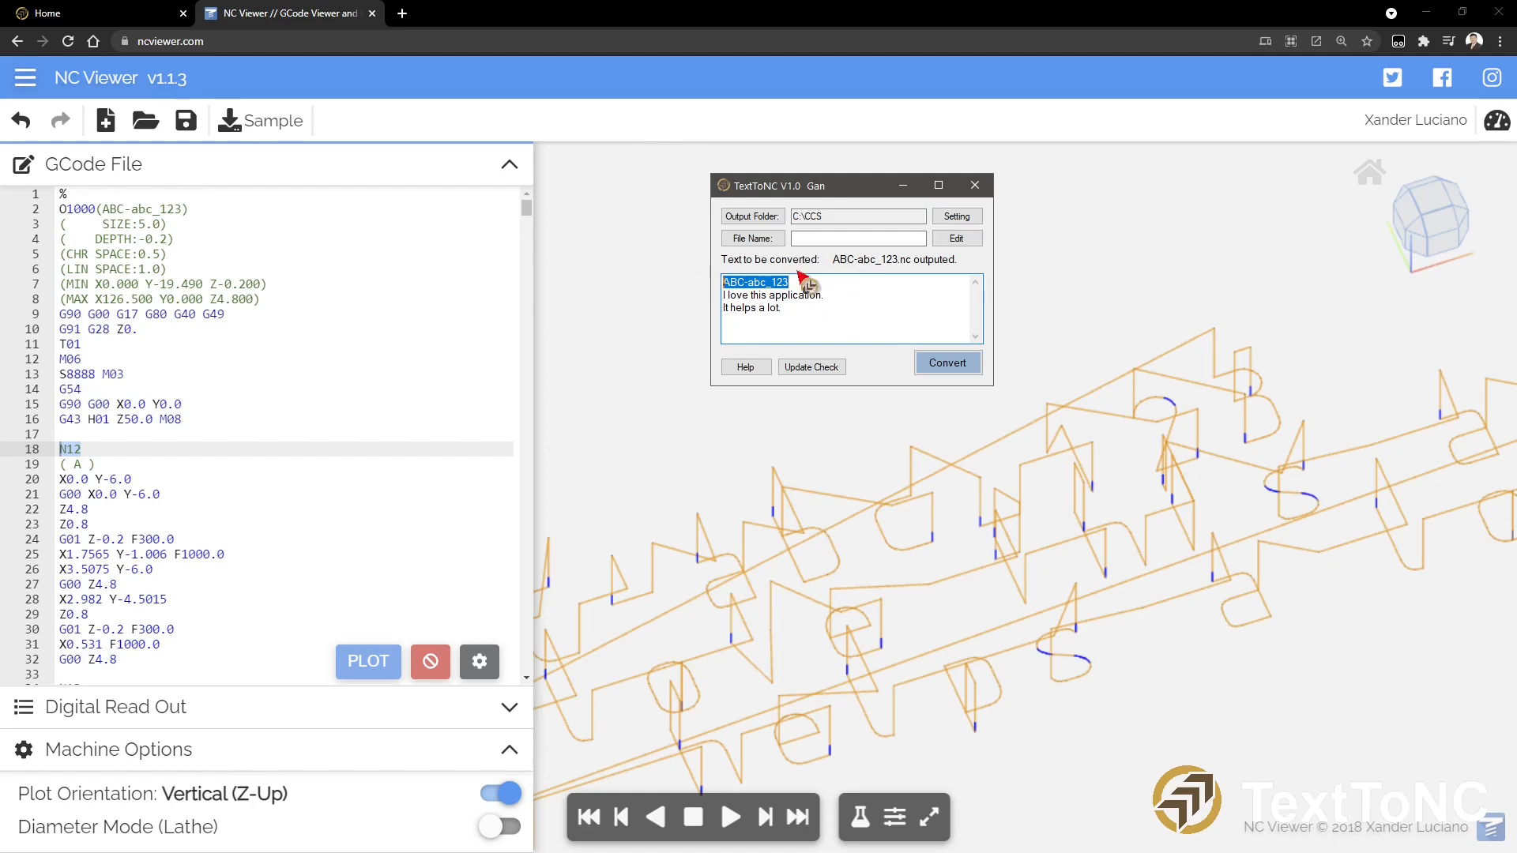
{"action": "left_click", "coordinate": [842, 283]}
{"action": "left_click_drag", "start_coordinate": [842, 283], "coordinate": [720, 284]}
{"action": "left_click", "coordinate": [762, 242]}
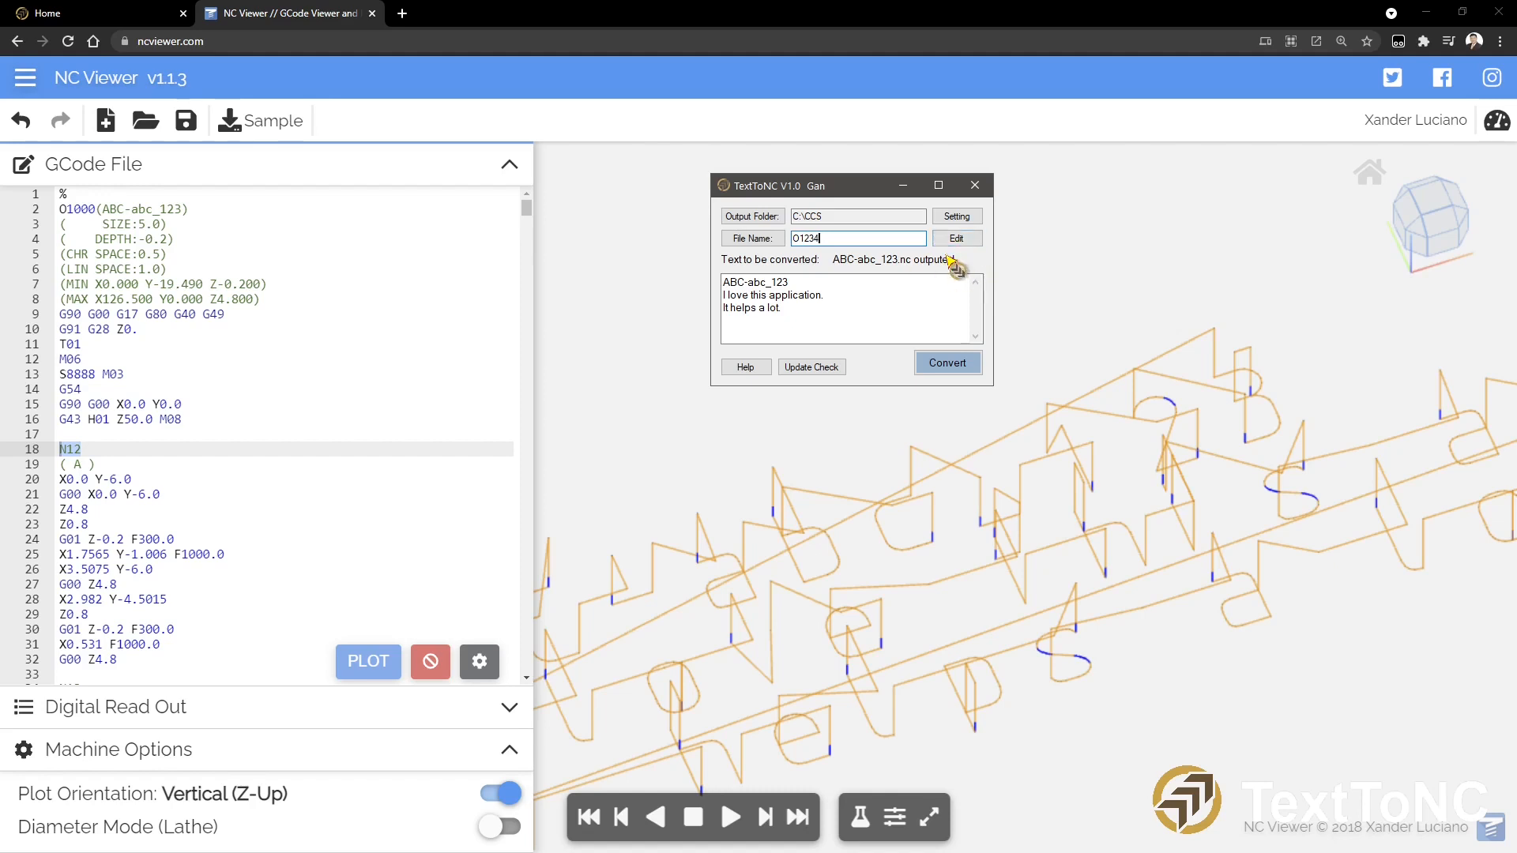
{"action": "left_click", "coordinate": [947, 362]}
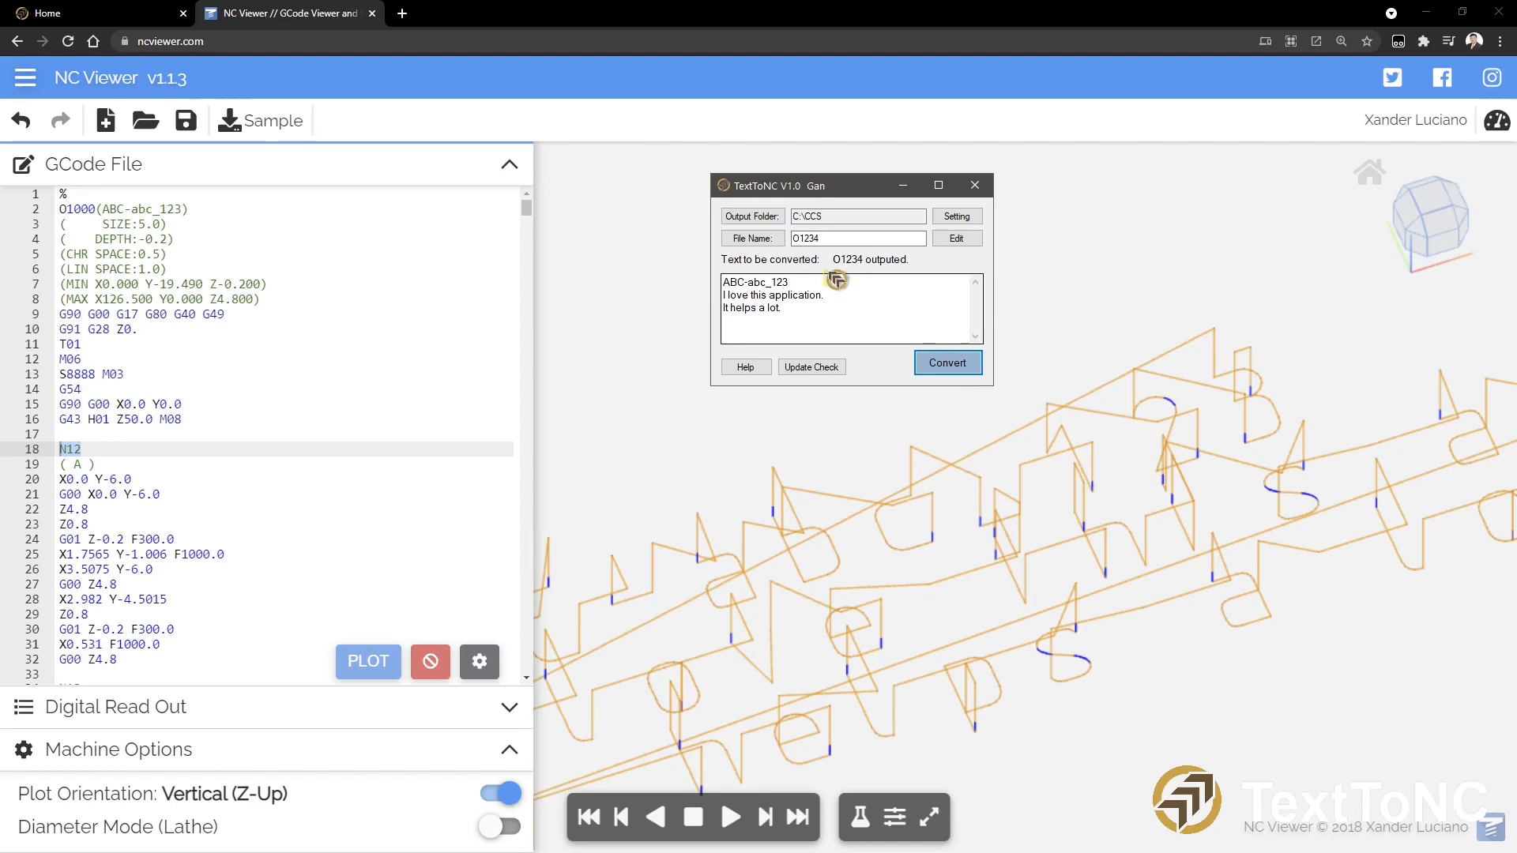
Open the converted O1234 file from TextToNC to check the beginning of its program, and close it.
{"action": "left_click", "coordinate": [965, 239]}
{"action": "left_click_drag", "start_coordinate": [349, 411], "coordinate": [725, 419]}
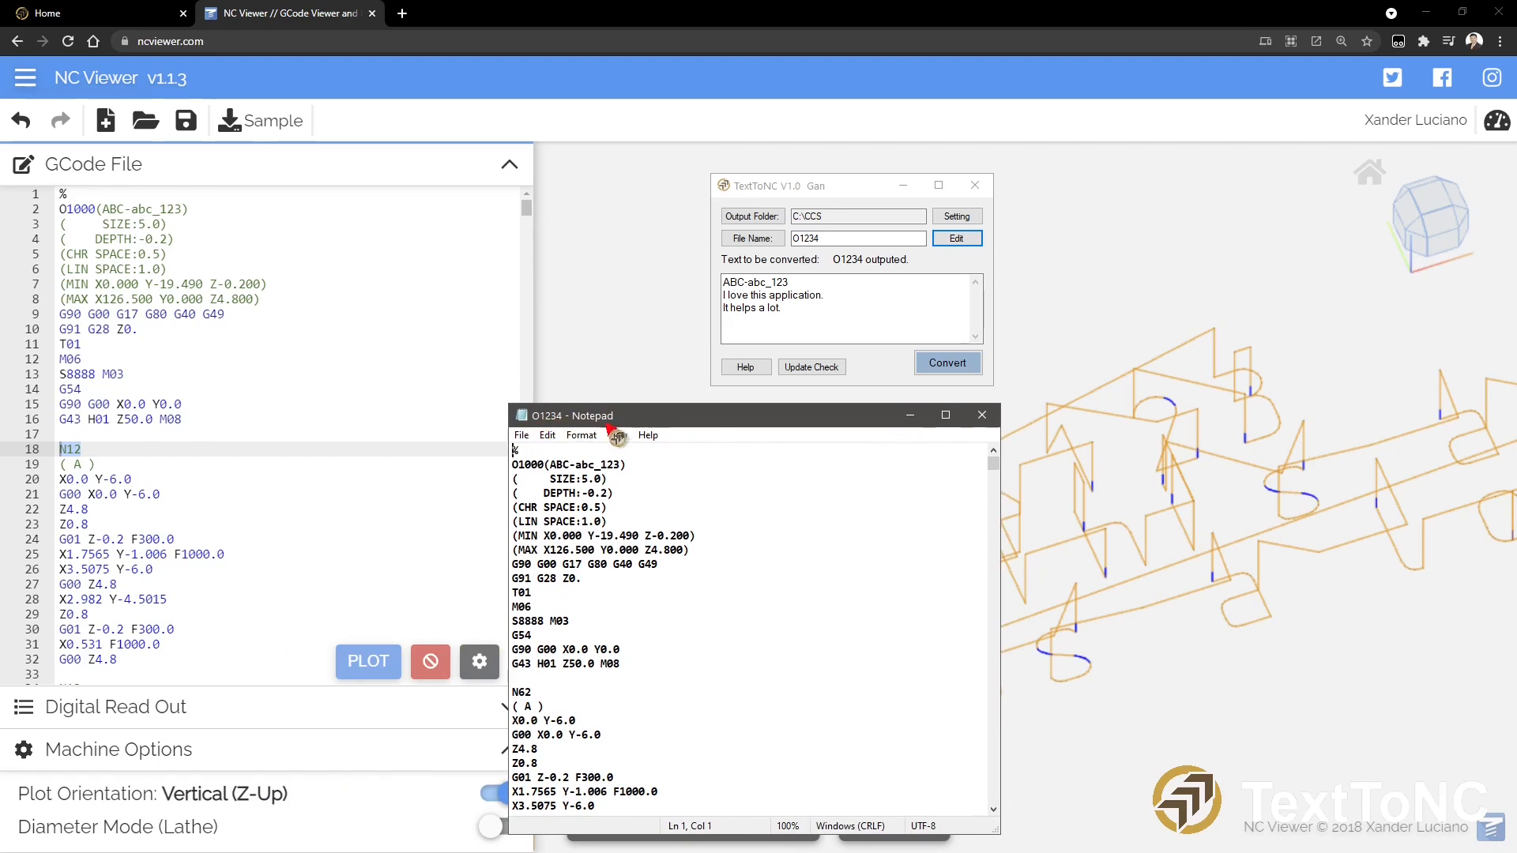
{"action": "left_click", "coordinate": [982, 415]}
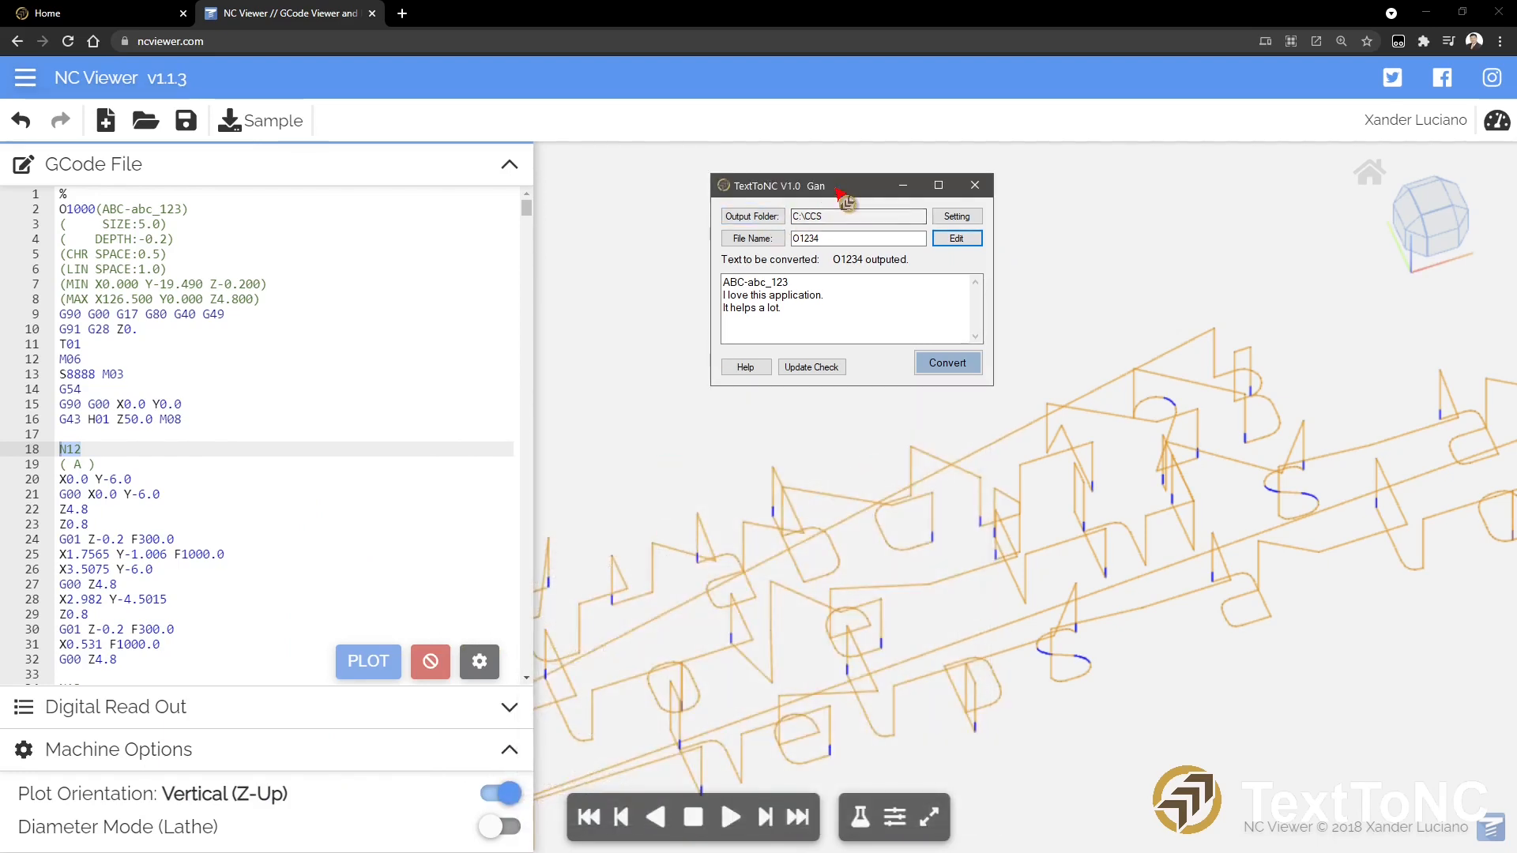
{"action": "left_click_drag", "start_coordinate": [850, 189], "coordinate": [809, 199]}
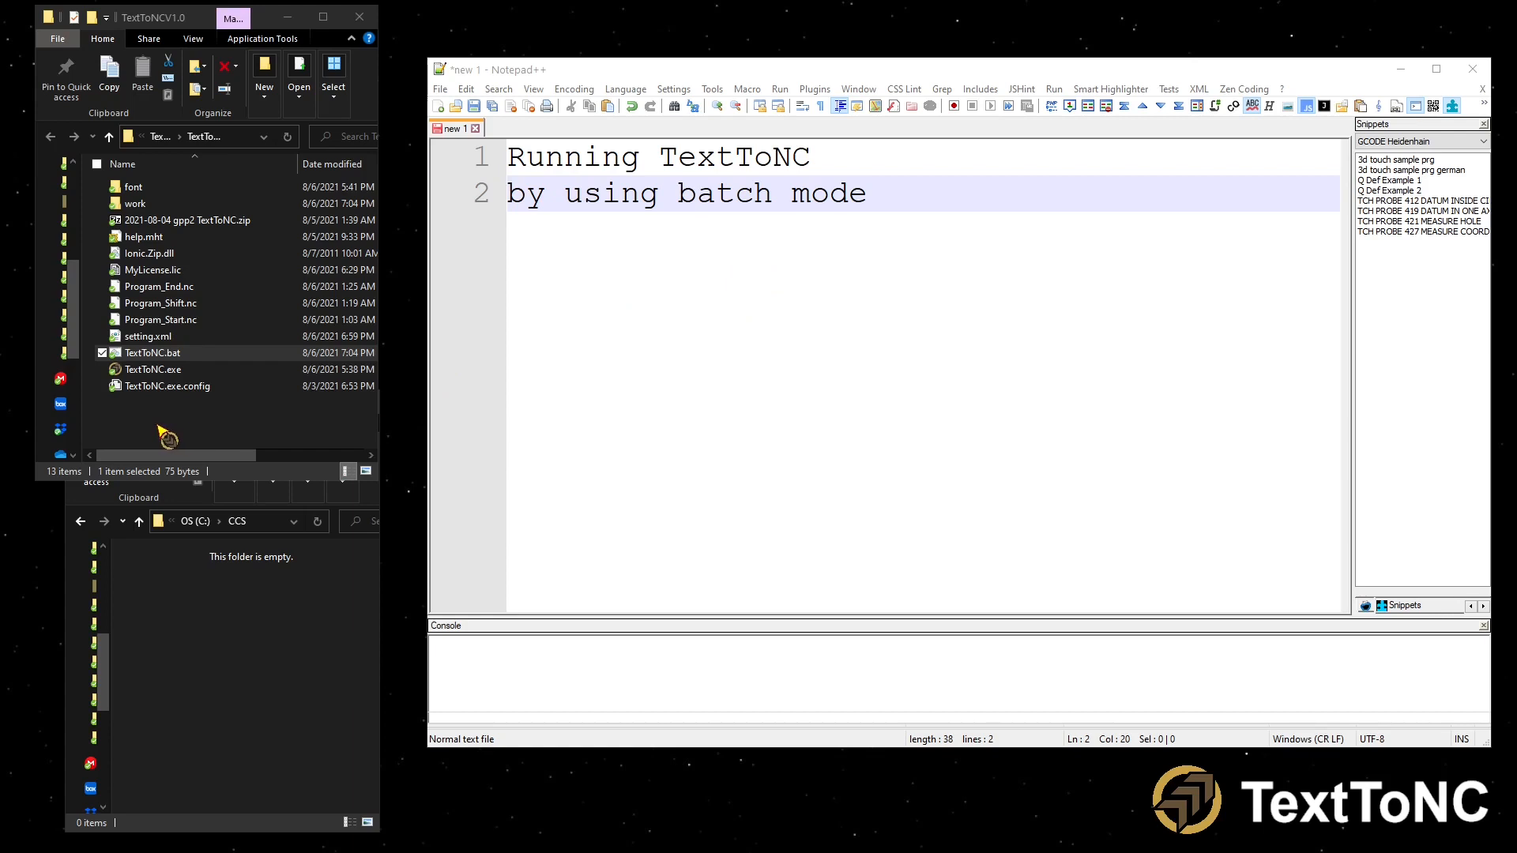
Open TextToNC.bat for editing in Notepad to read its batch conversion command, and close it.
{"action": "left_click", "coordinate": [186, 435]}
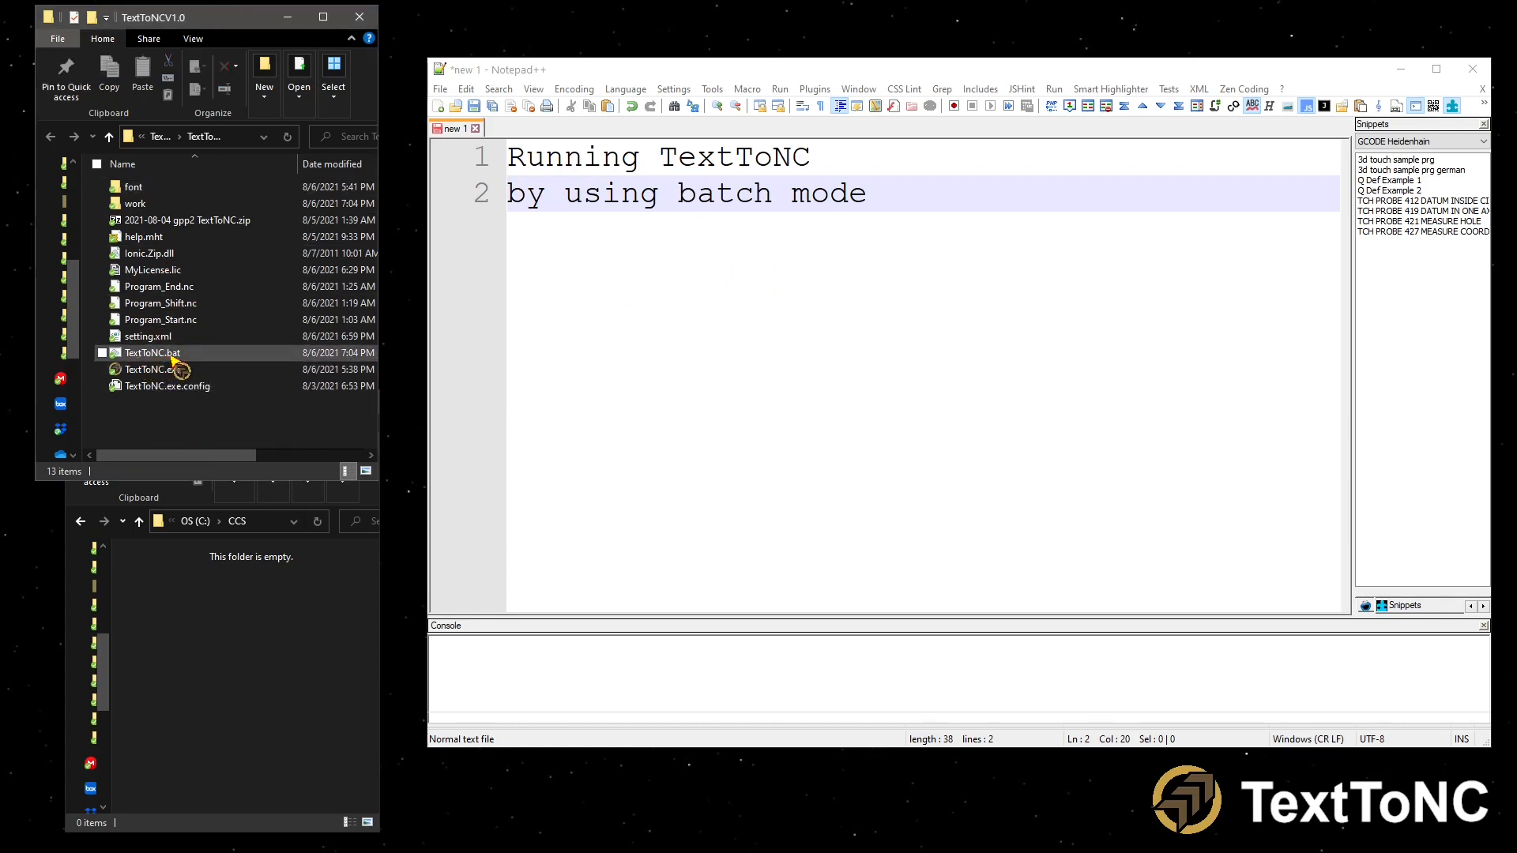
{"action": "right_click", "coordinate": [171, 357]}
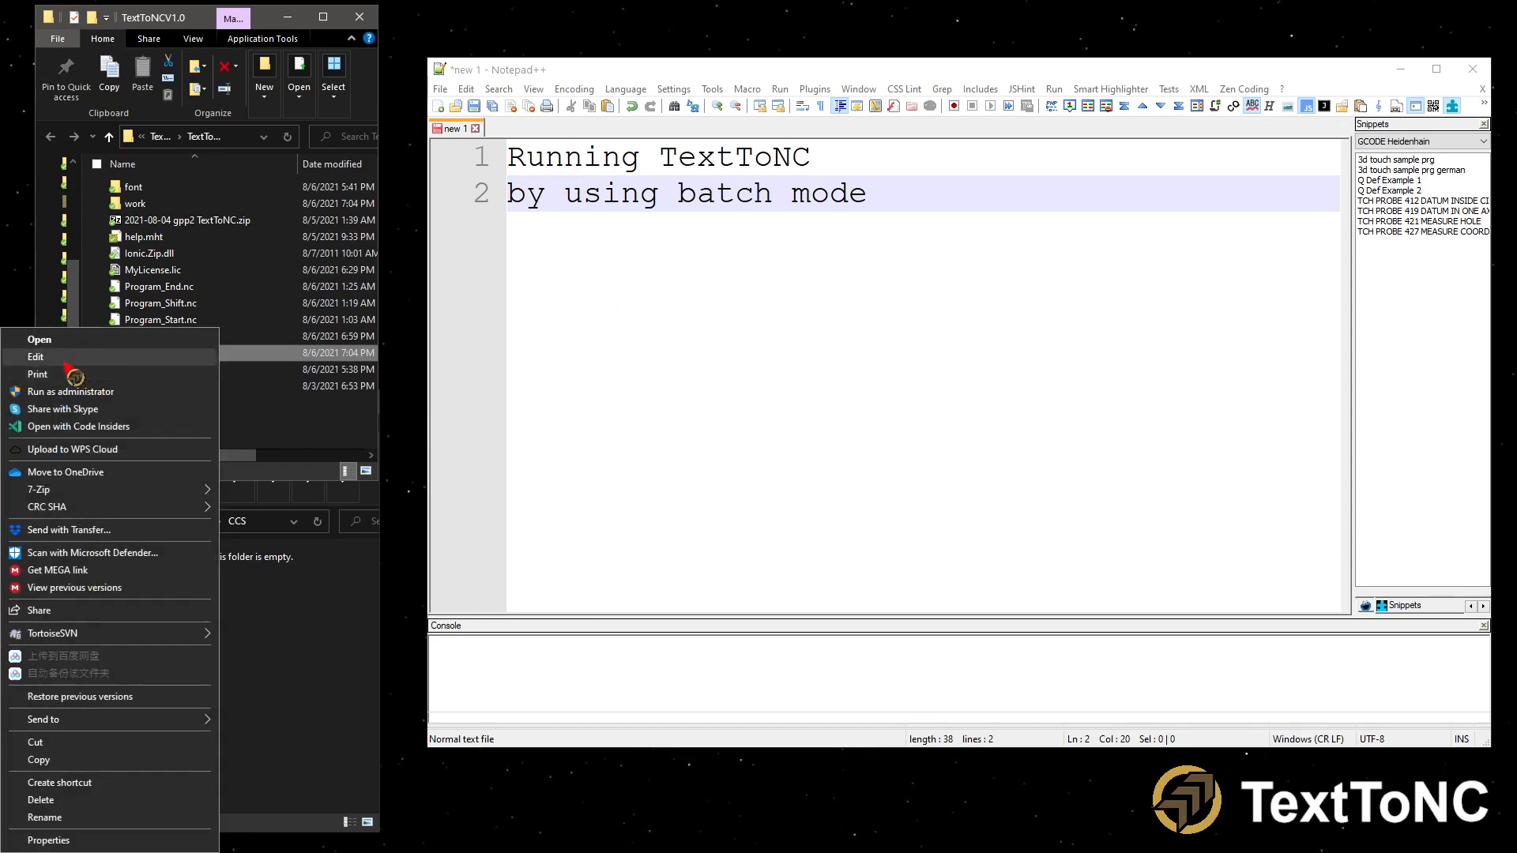
{"action": "left_click", "coordinate": [67, 364]}
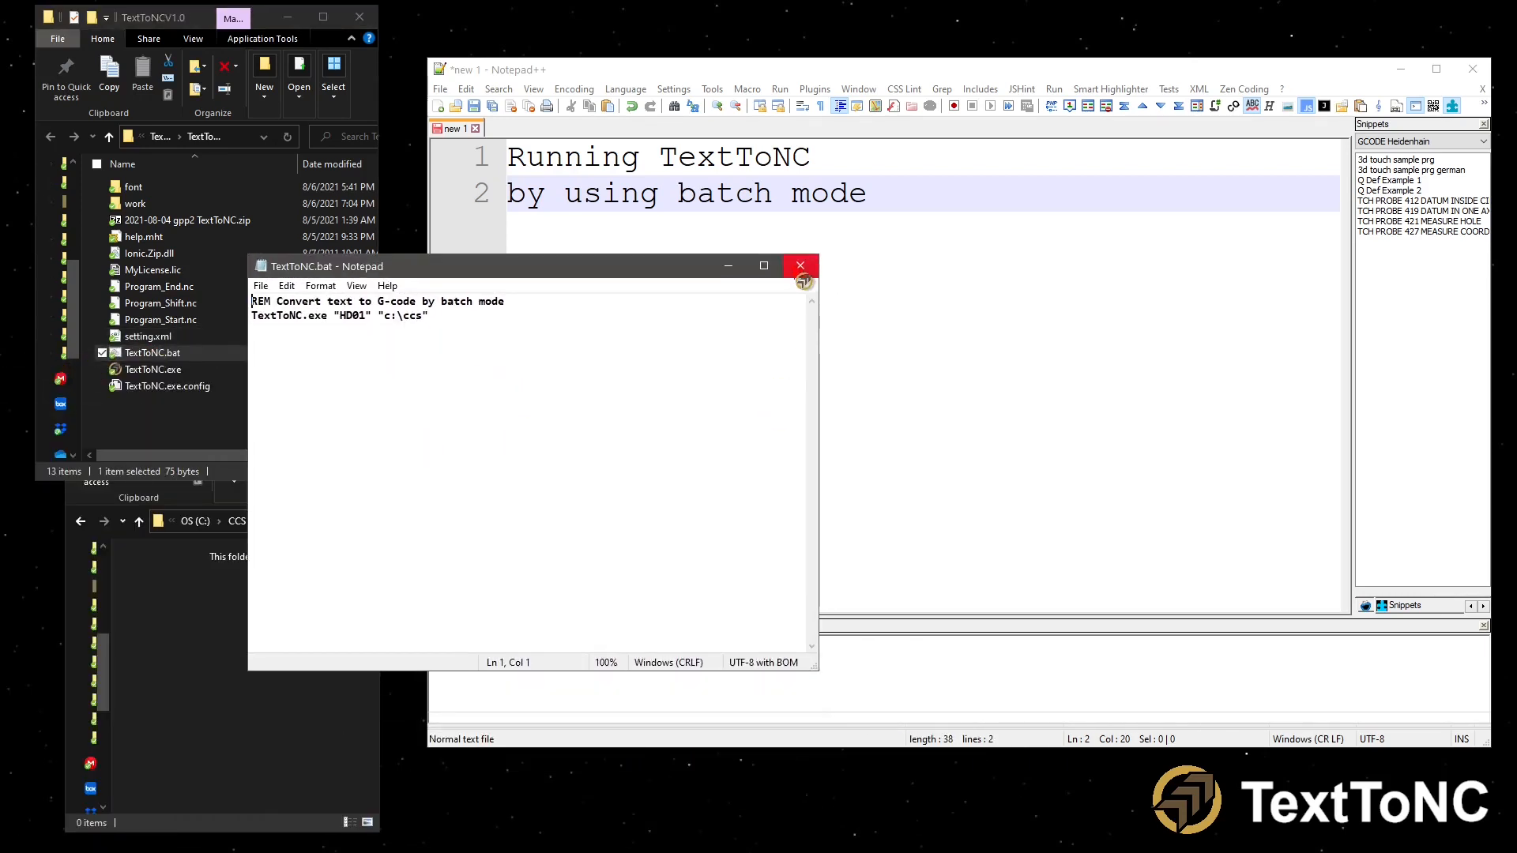
{"action": "left_click", "coordinate": [799, 270]}
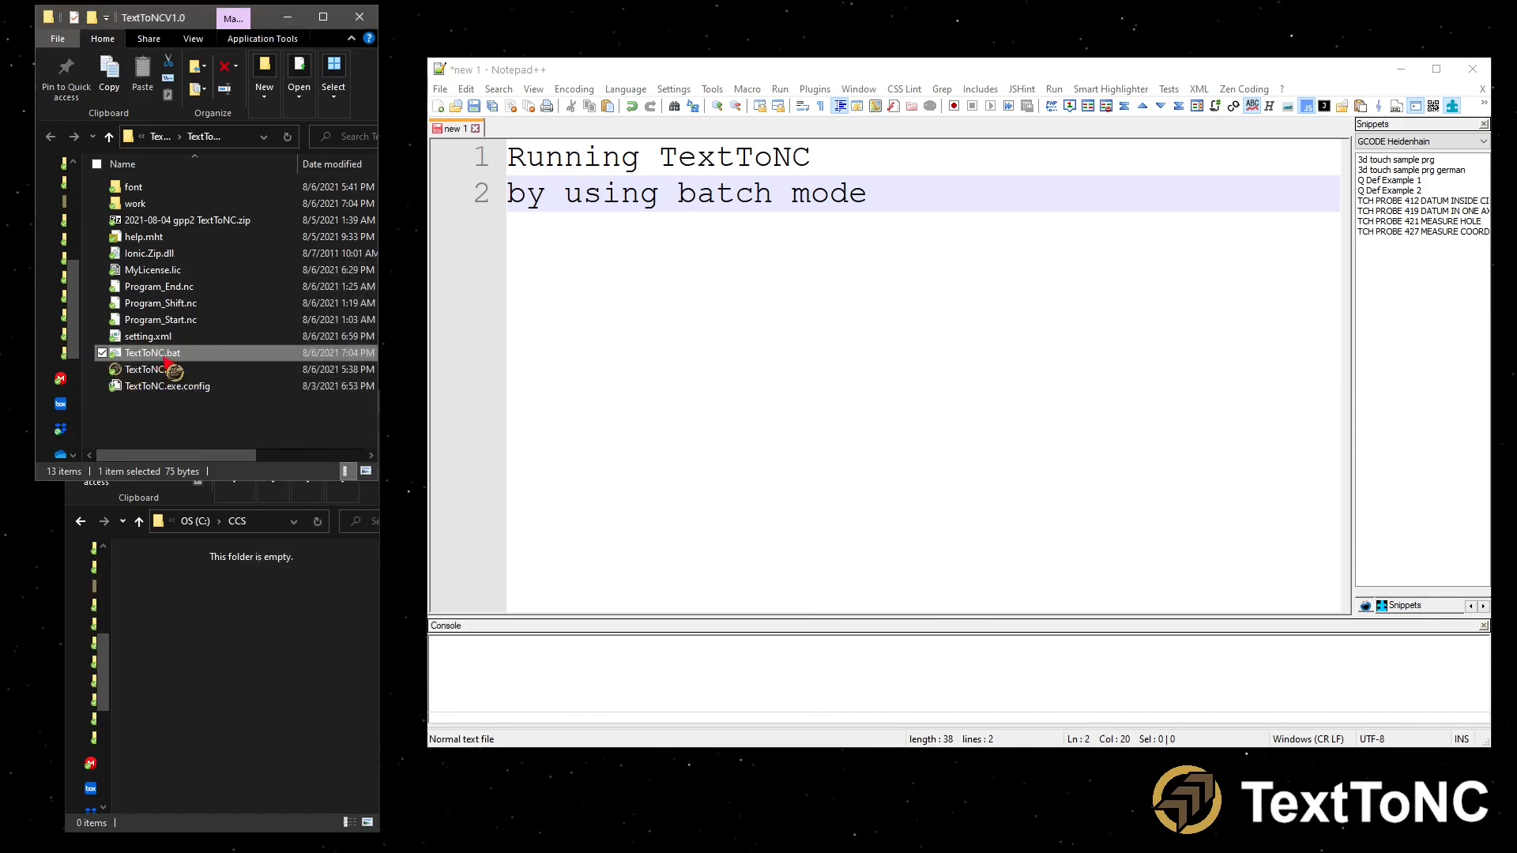
Open TextToNC.bat in Notepad++ and examine the "HD01" text argument and the "c:\ccs" output folder argument.
{"action": "left_click_drag", "start_coordinate": [168, 360], "coordinate": [763, 345]}
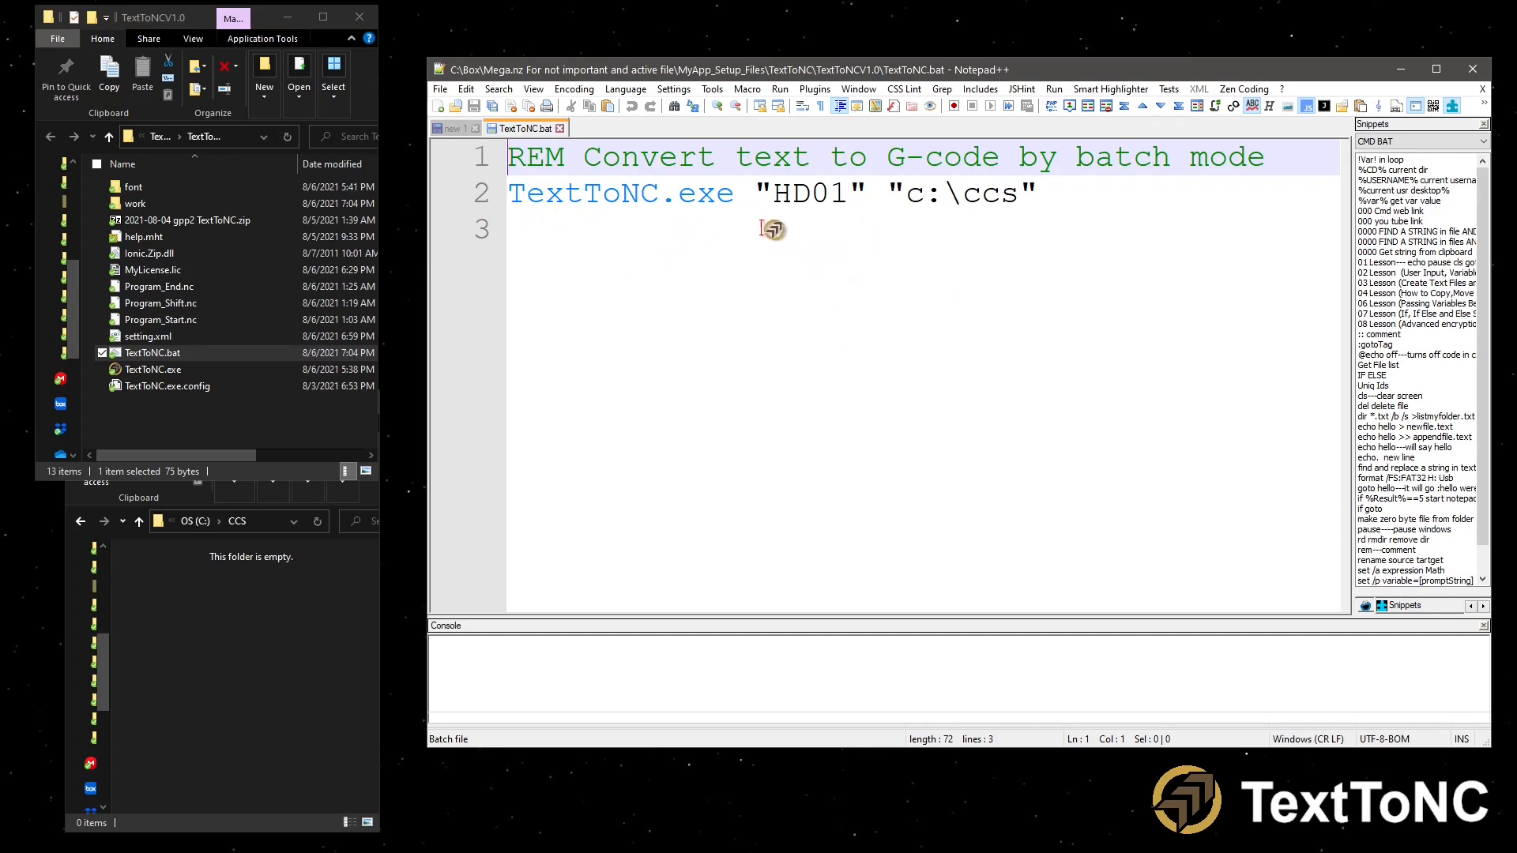
{"action": "left_click_drag", "start_coordinate": [773, 196], "coordinate": [849, 199]}
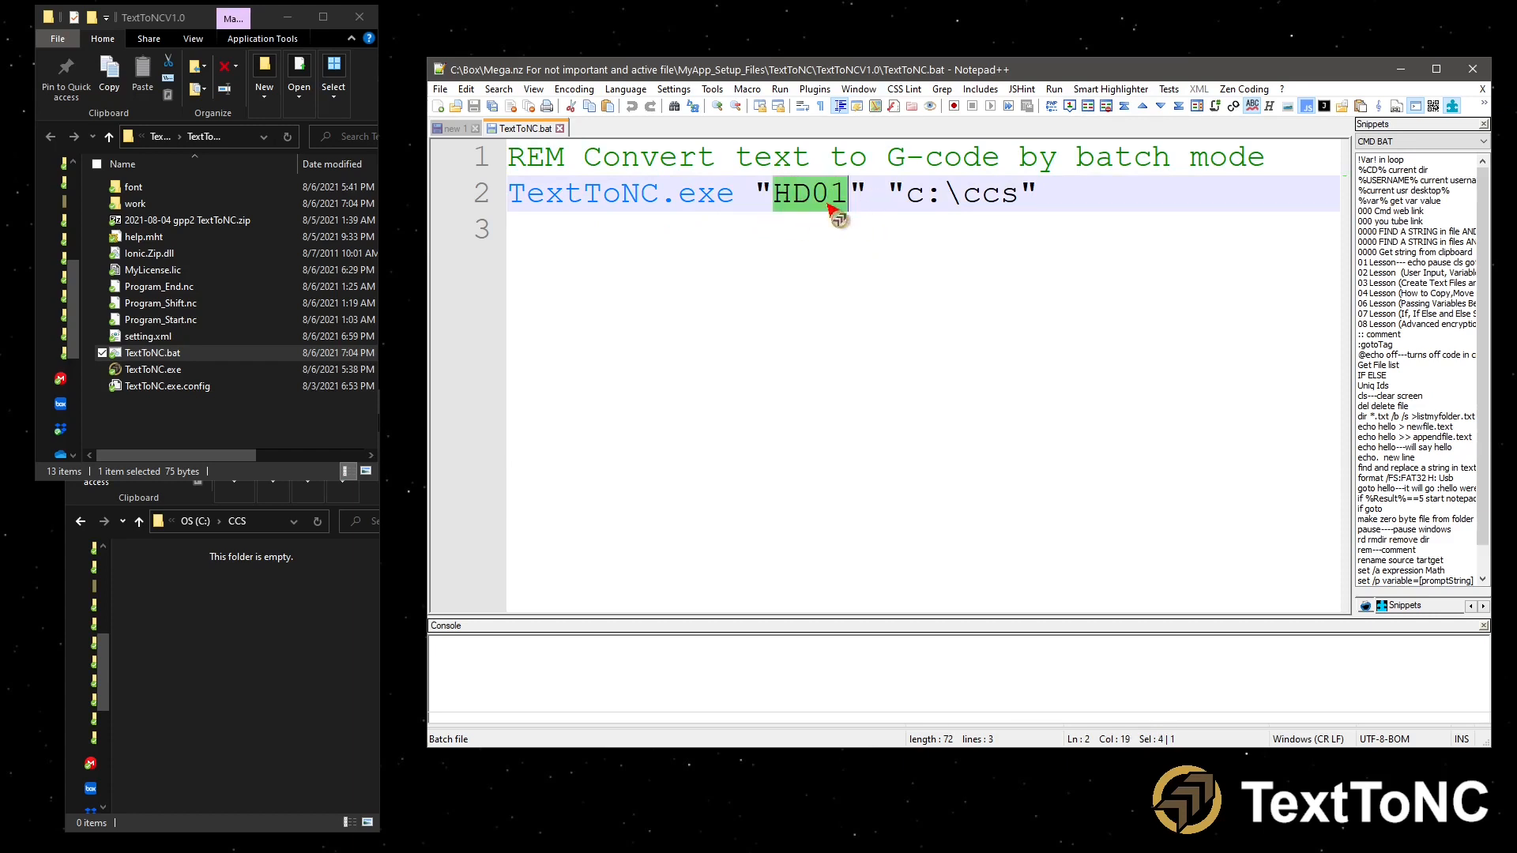
{"action": "left_click_drag", "start_coordinate": [905, 196], "coordinate": [1027, 199]}
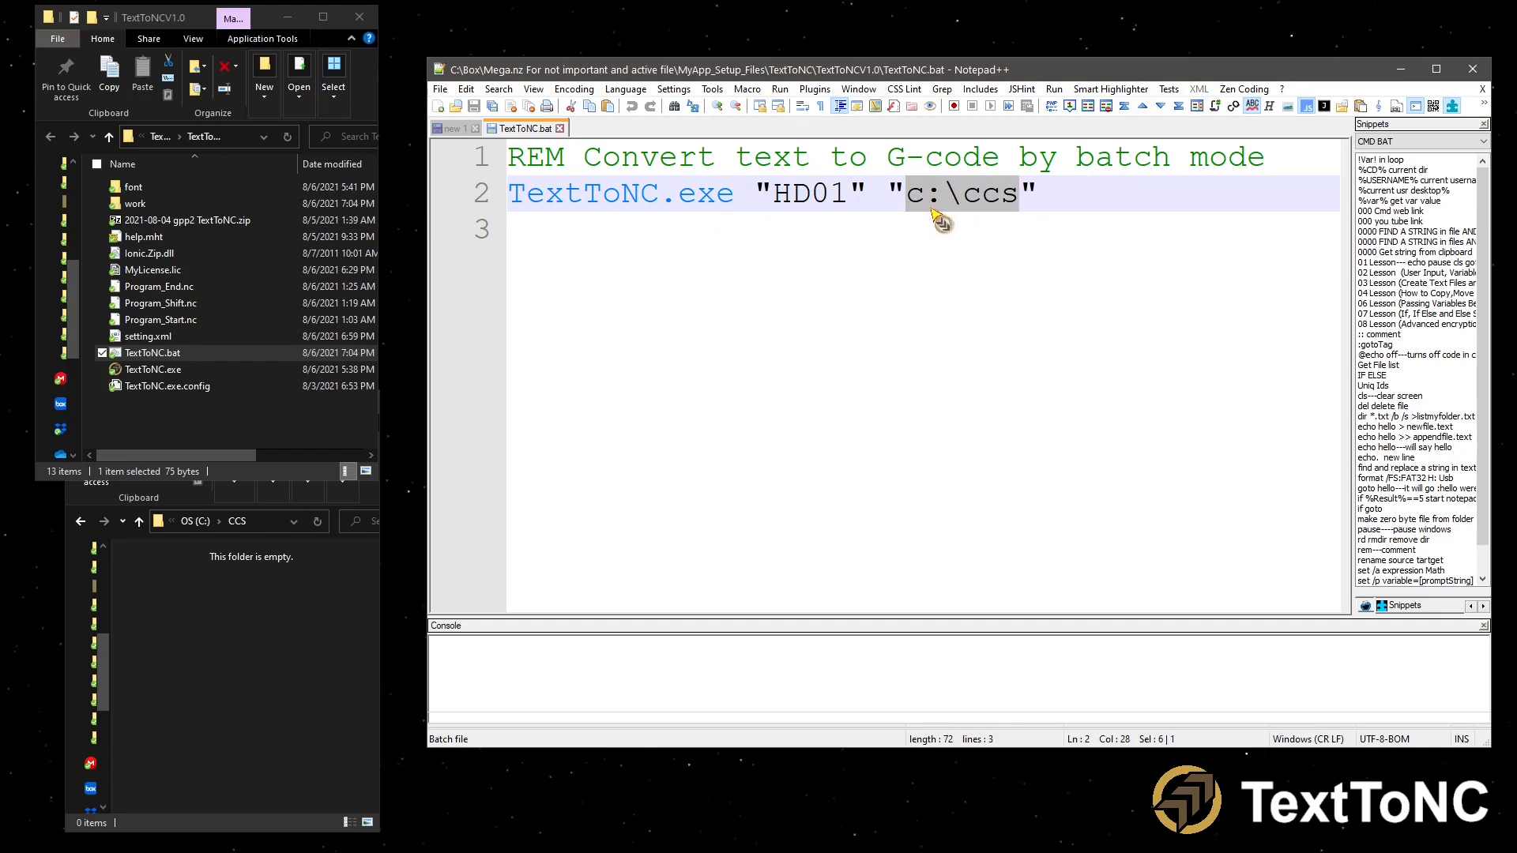
{"action": "left_click", "coordinate": [229, 679]}
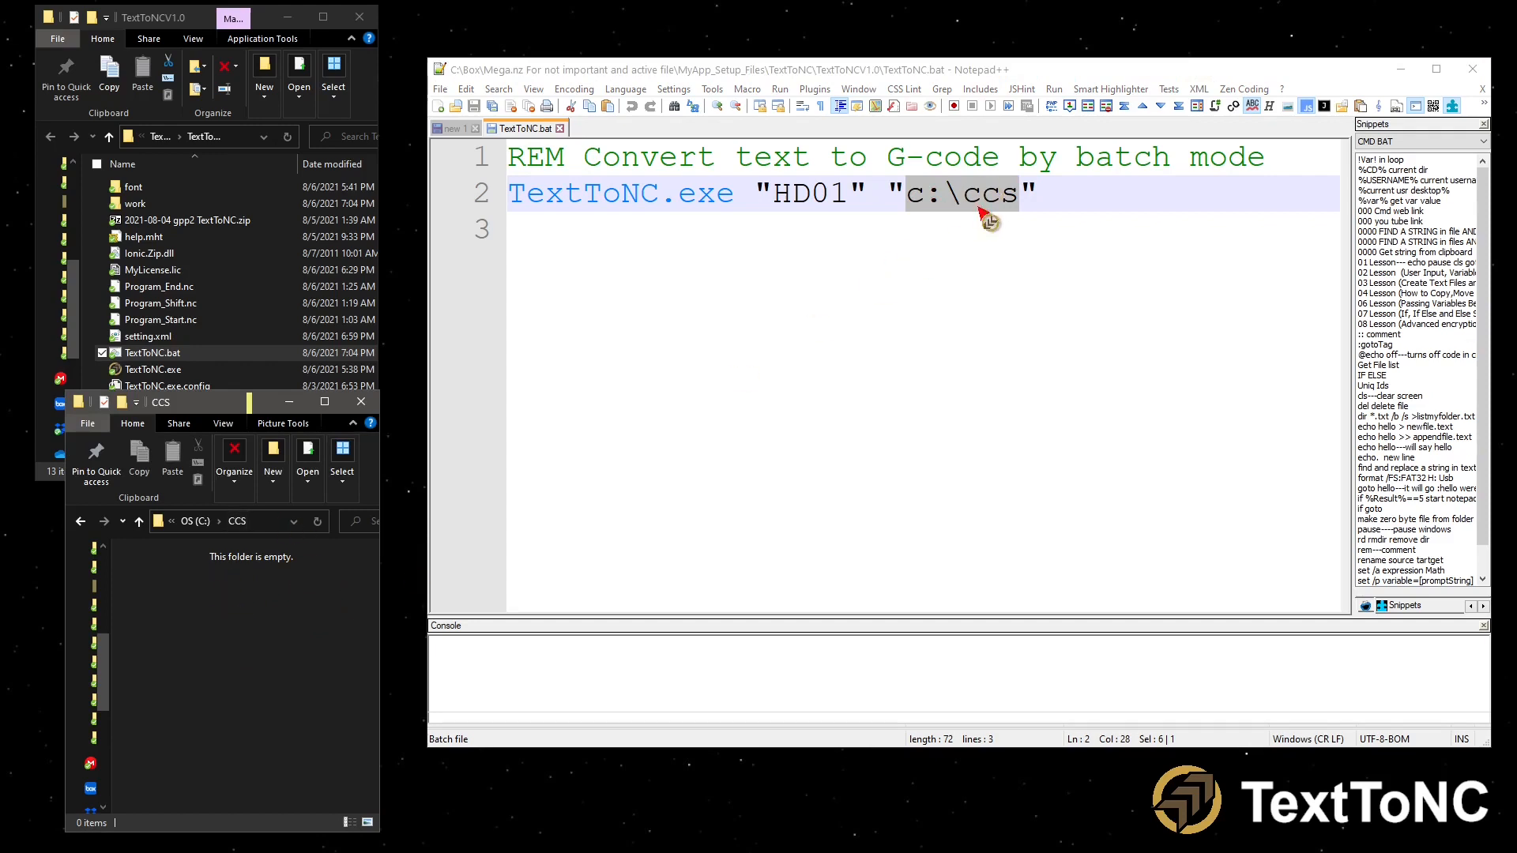
{"action": "left_click", "coordinate": [869, 249]}
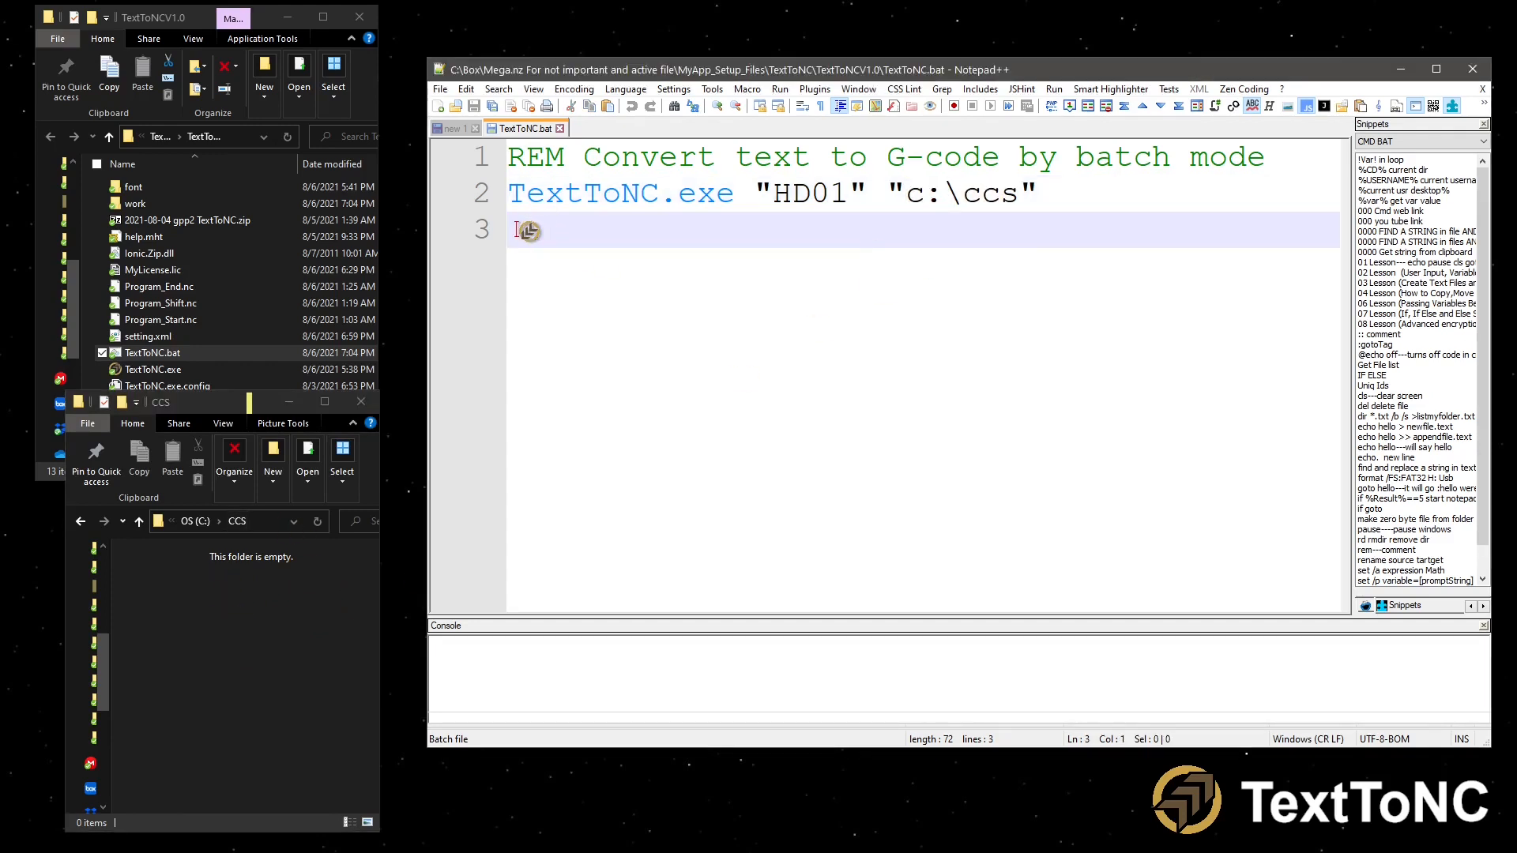
Duplicate the TextToNC.exe "HD01" "c:\ccs" command line so that it fills lines 2 to 10 of the batch file.
{"action": "left_click", "coordinate": [487, 195]}
{"action": "key", "text": "ctrl+c"}
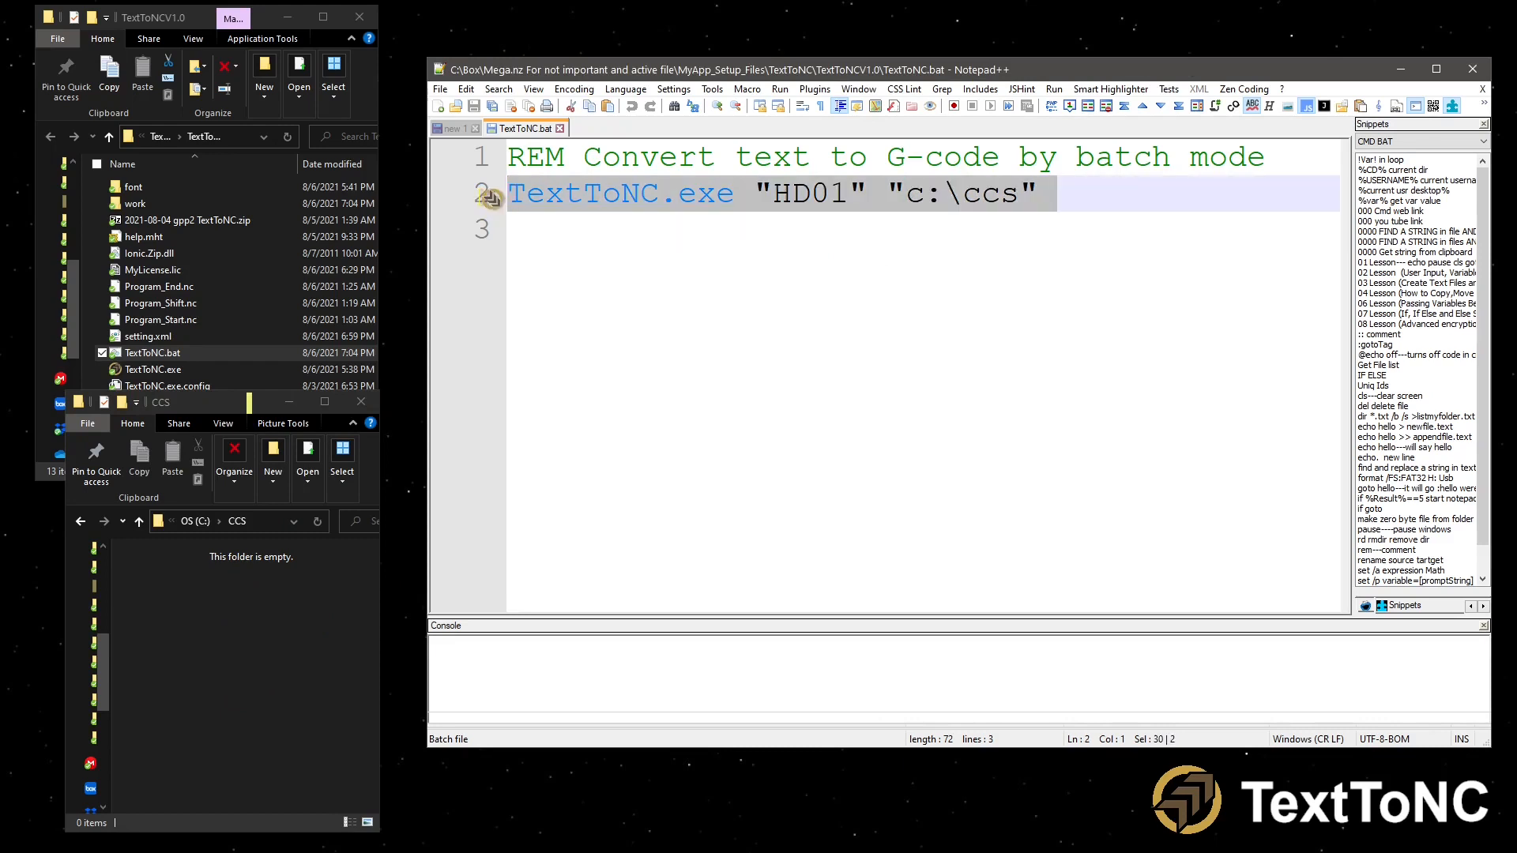
{"action": "left_click", "coordinate": [543, 238]}
{"action": "key", "text": "ctrl+v"}
{"action": "key", "text": "ctrl+v"}
{"action": "key", "text": "ctrl+v"}
{"action": "key", "text": "ctrl+v"}
{"action": "key", "text": "ctrl+v"}
{"action": "key", "text": "ctrl+v"}
{"action": "key", "text": "ctrl+v"}
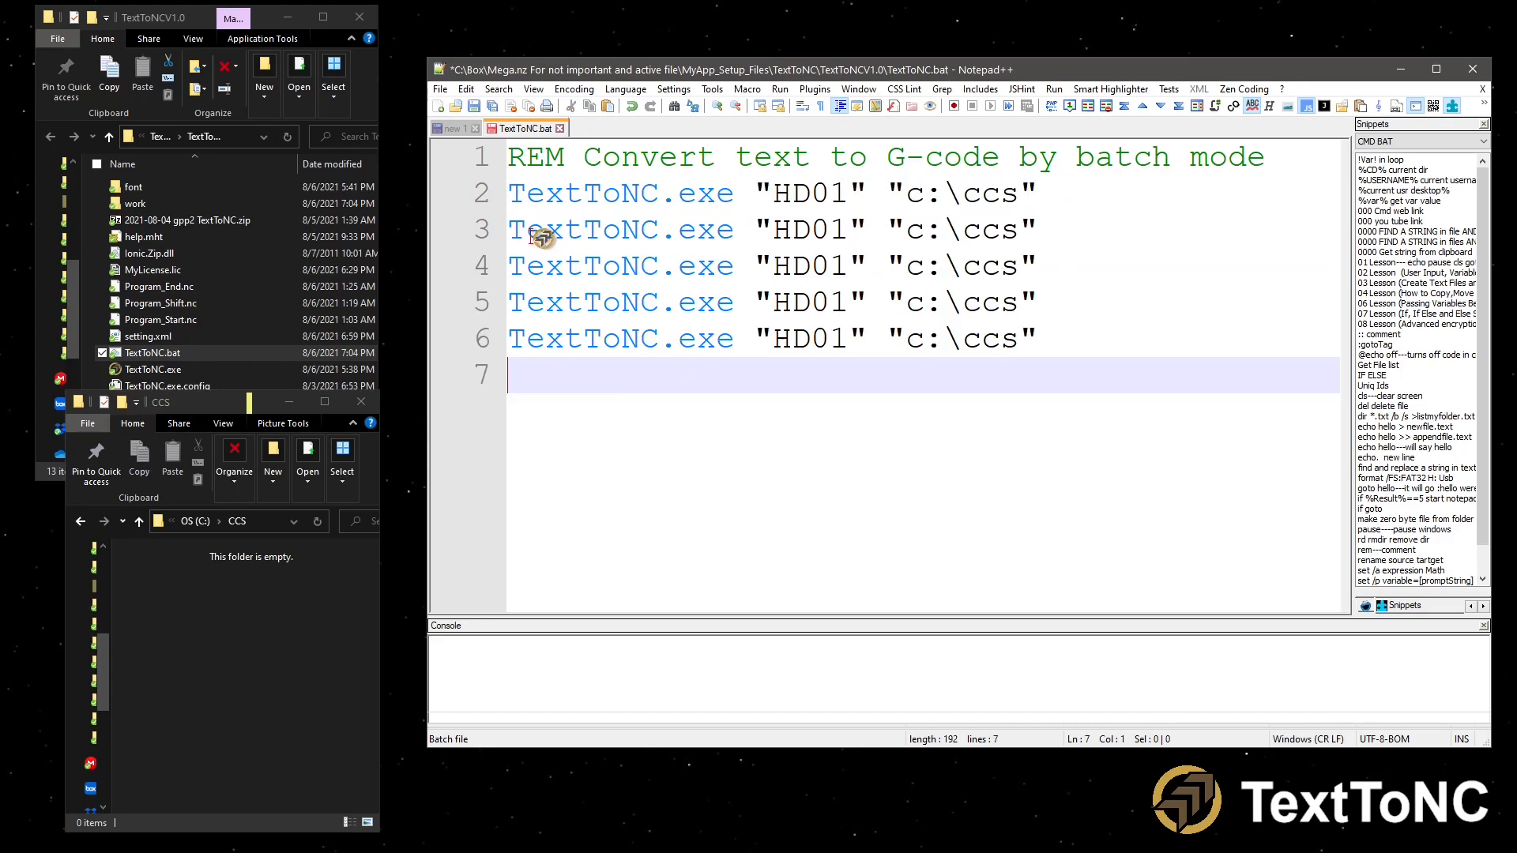
{"action": "key", "text": "ctrl+v"}
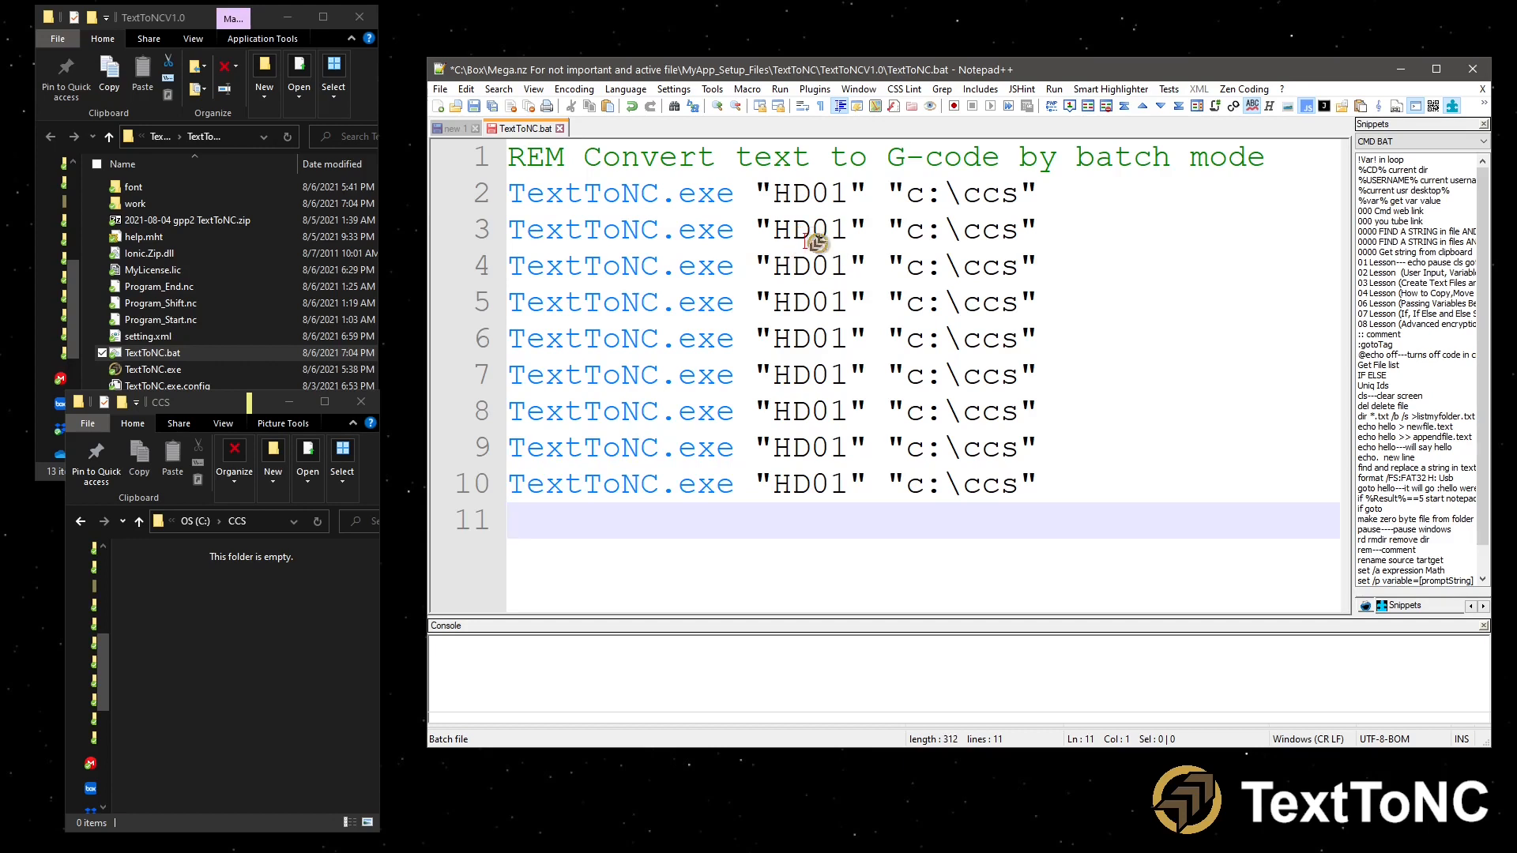
Replace the 01 in all nine HD arguments with numbers starting at 1 and increasing by 1, and save the batch file.
{"action": "left_click", "coordinate": [820, 195]}
{"action": "left_click_drag", "start_coordinate": [820, 196], "coordinate": [842, 492], "text": "alt"}
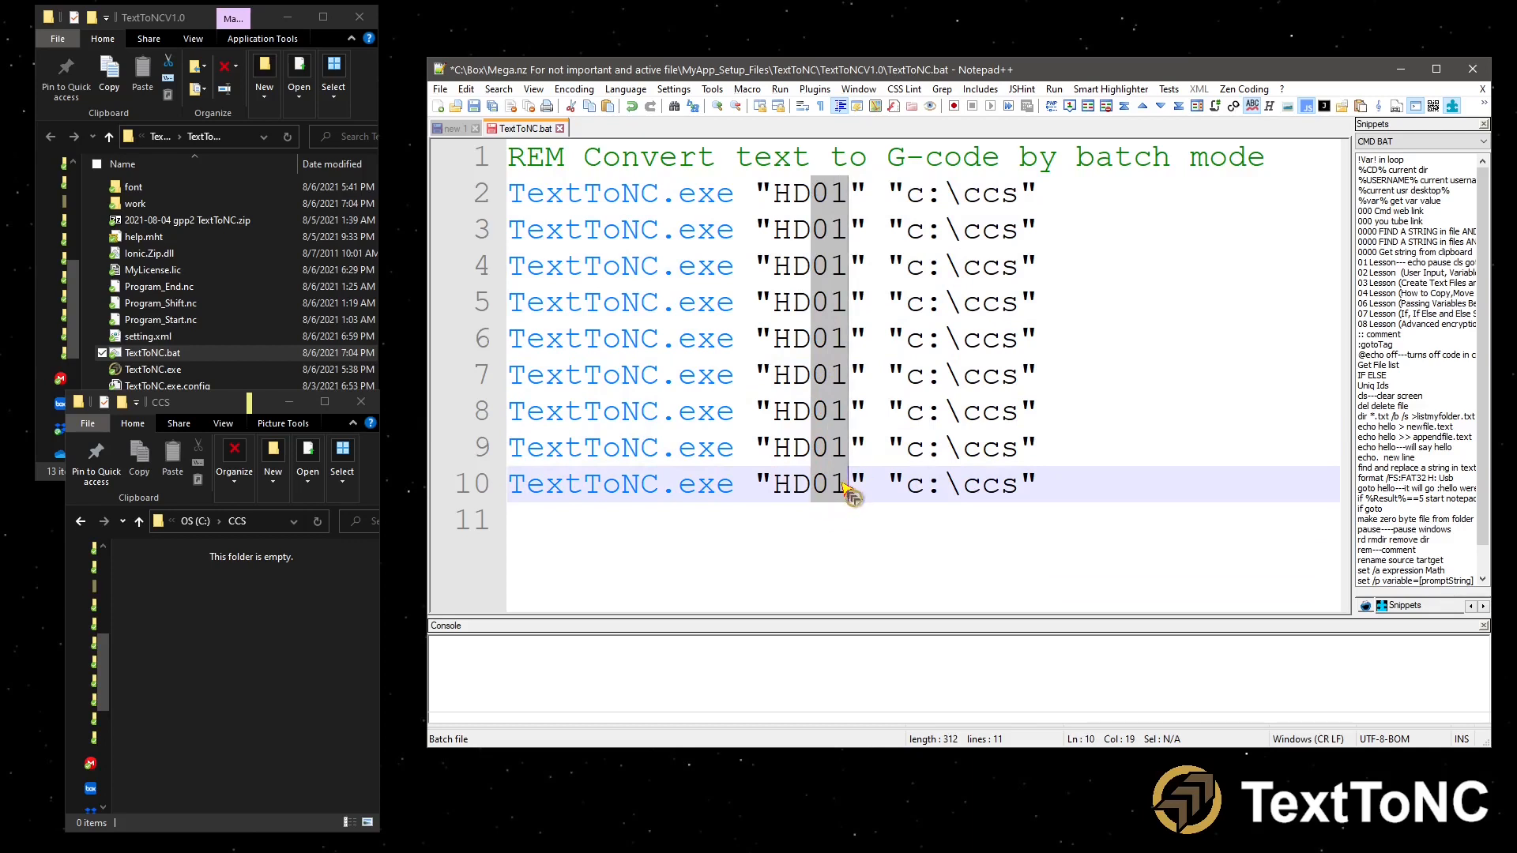
{"action": "key", "text": "alt+c"}
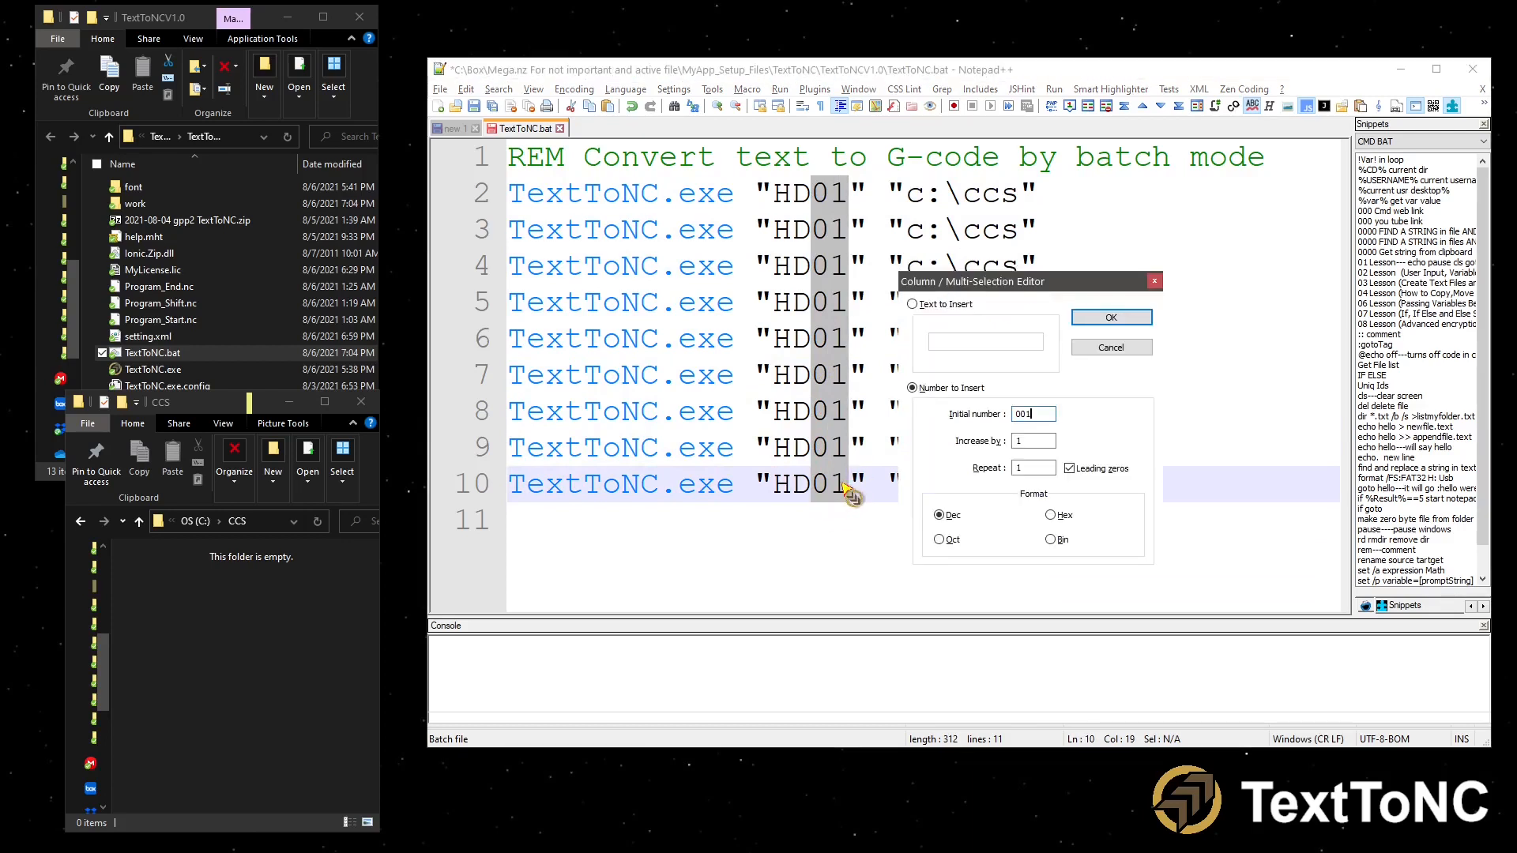
{"action": "left_click", "coordinate": [1031, 416]}
{"action": "key", "text": "BackSpace"}
{"action": "key", "text": "BackSpace"}
{"action": "key", "text": "BackSpace"}
{"action": "key", "text": "BackSpace"}
{"action": "type", "text": "1"}
{"action": "left_click", "coordinate": [1027, 441]}
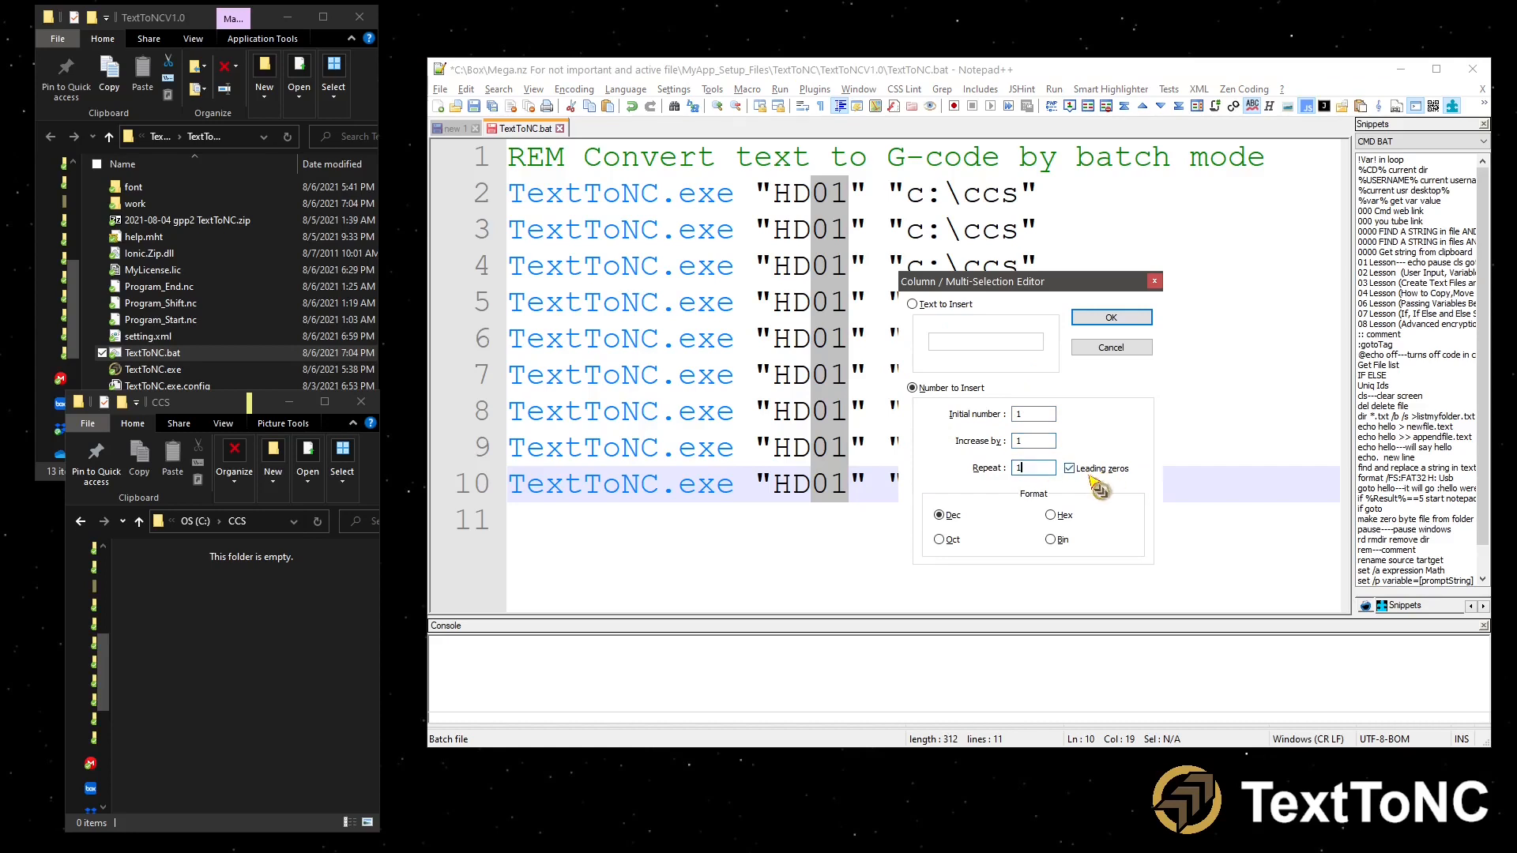
{"action": "left_click", "coordinate": [1125, 318]}
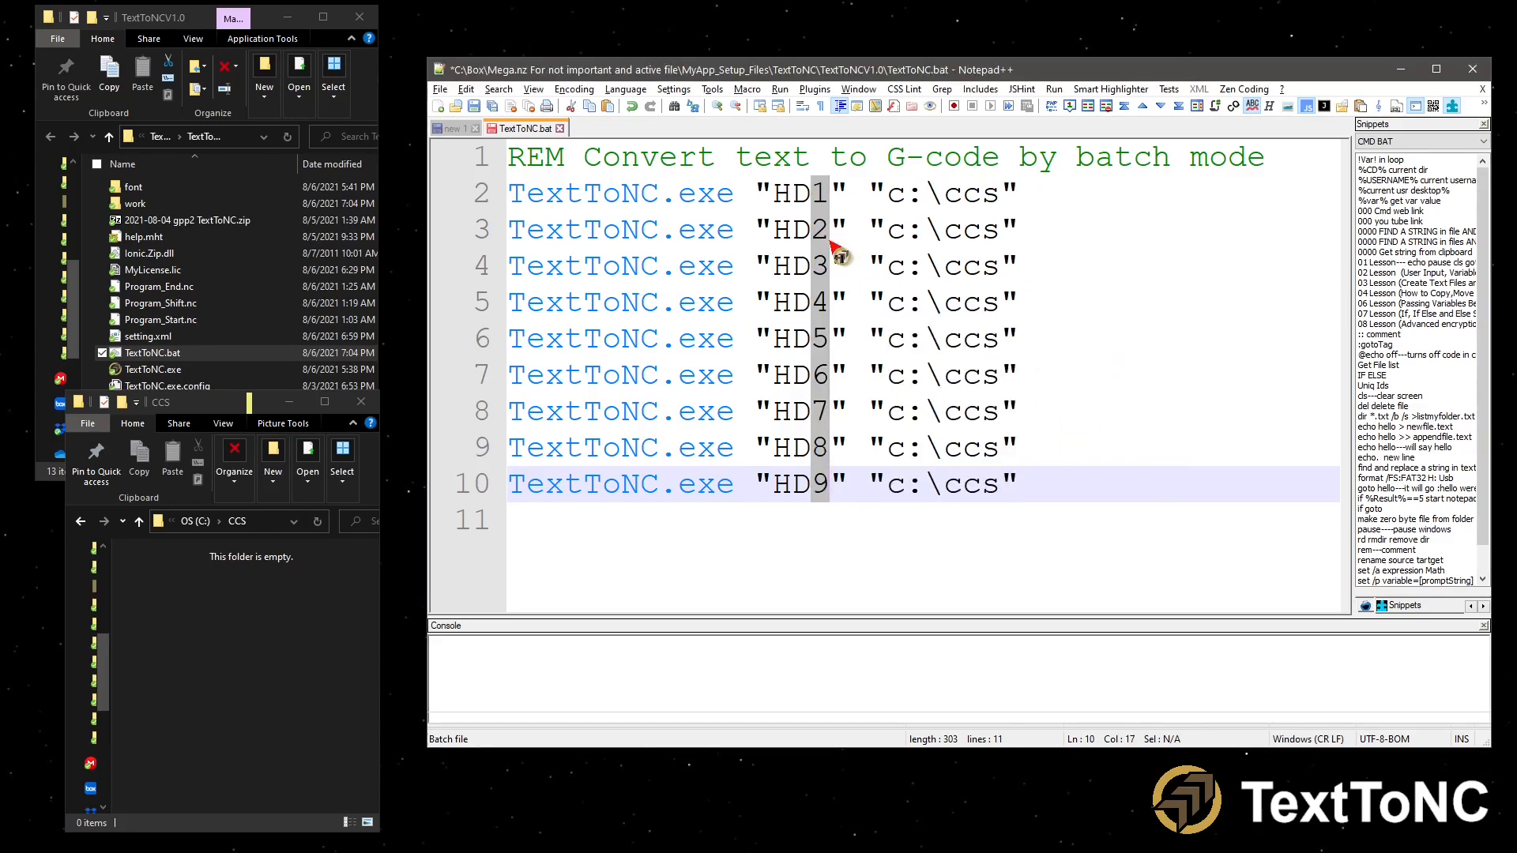
{"action": "left_click", "coordinate": [824, 526]}
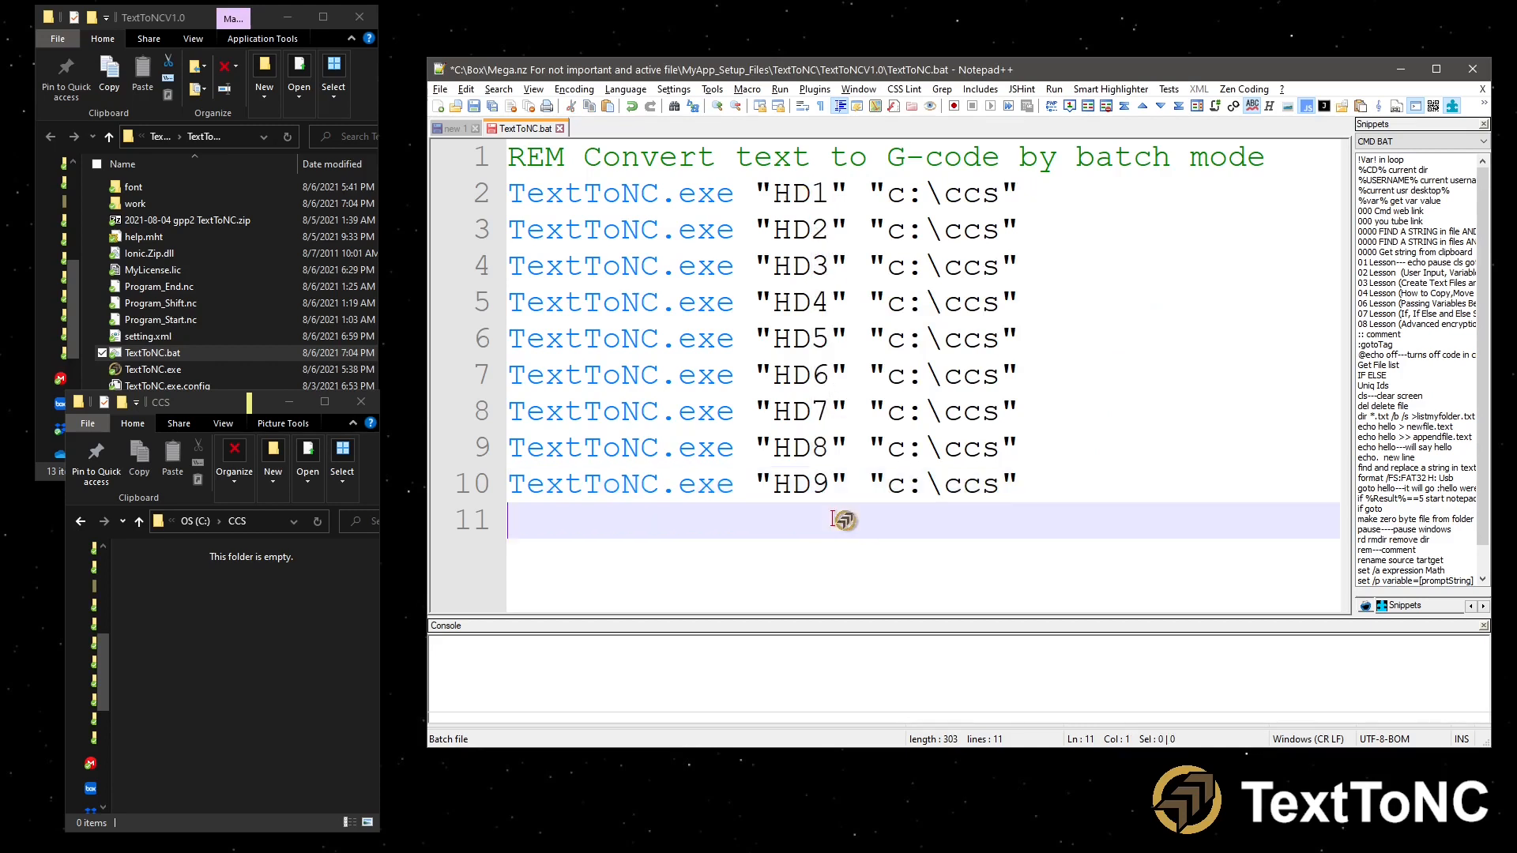
{"action": "key", "text": "ctrl+s"}
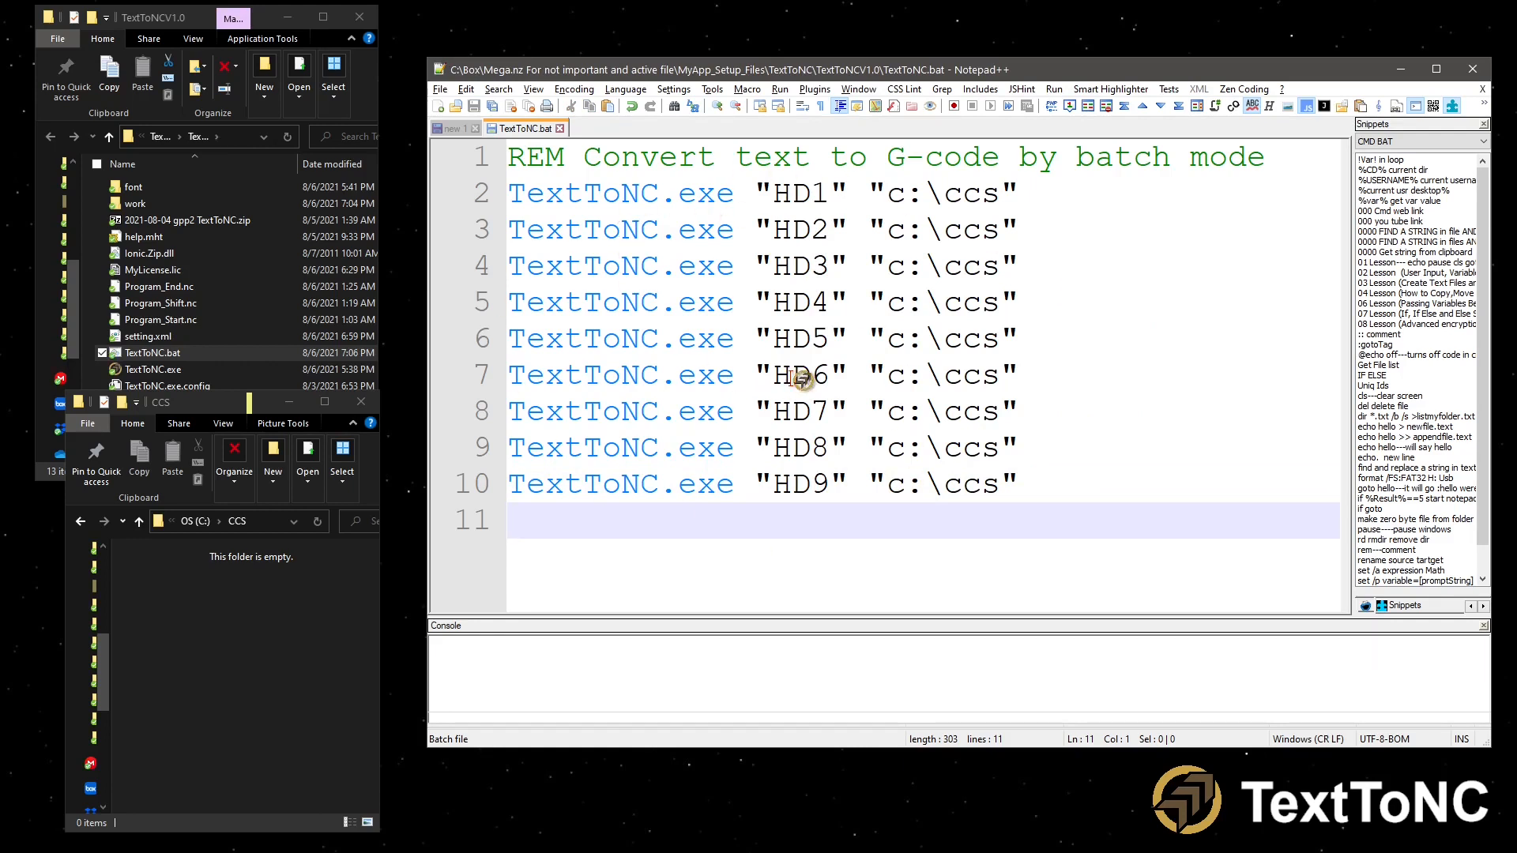
Select the saved TextToNC.bat in the TextToNCV1.0 folder in File Explorer.
{"action": "left_click", "coordinate": [156, 356]}
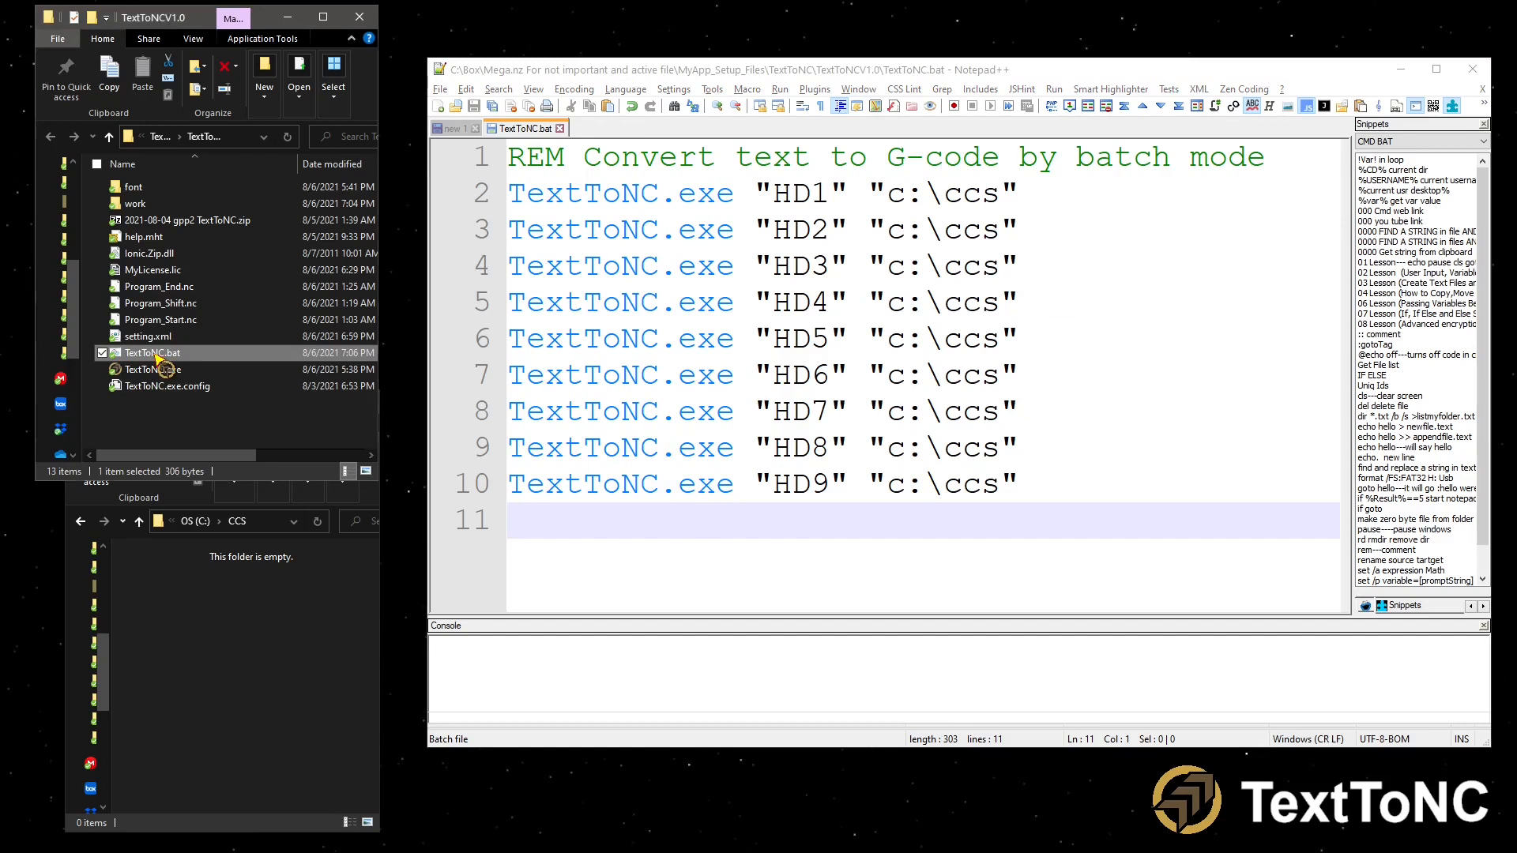